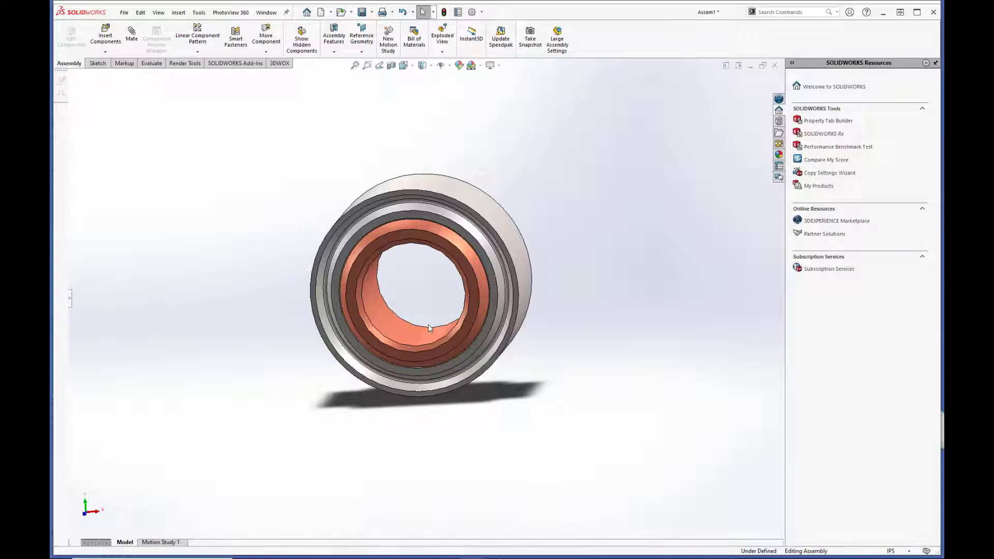
Step: Orbit and zoom around the finished bearing assembly to inspect its side and front
middle_drag(418, 331, 414, 311)
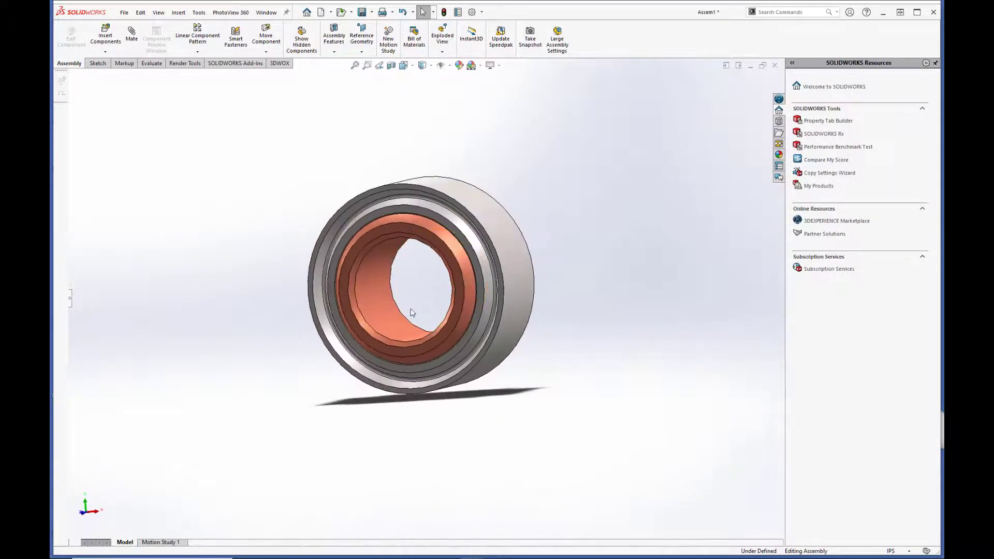
scroll(416, 321, down, 4)
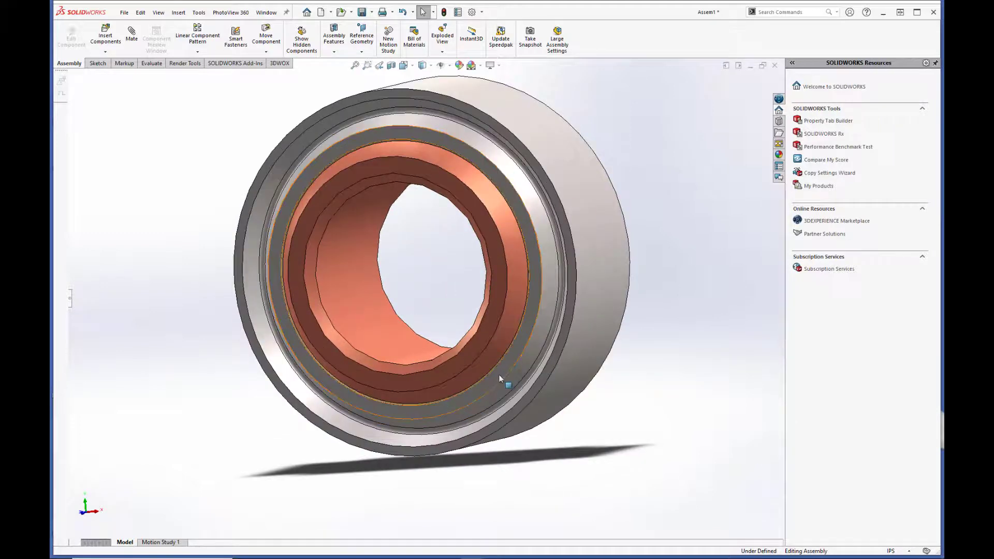
scroll(498, 375, down, 4)
scroll(443, 359, up, 3)
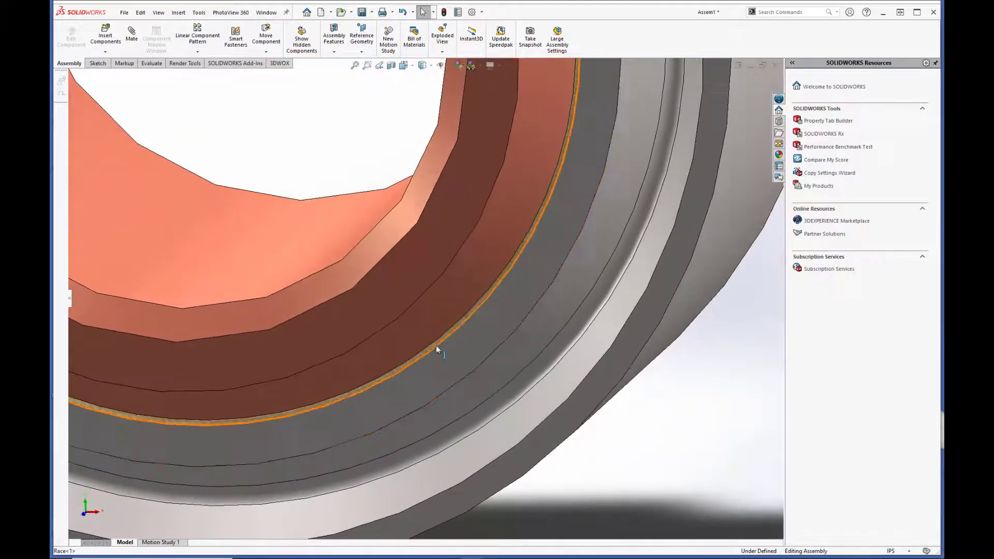
scroll(383, 334, up, 3)
middle_drag(339, 333, 371, 281)
scroll(354, 279, up, 5)
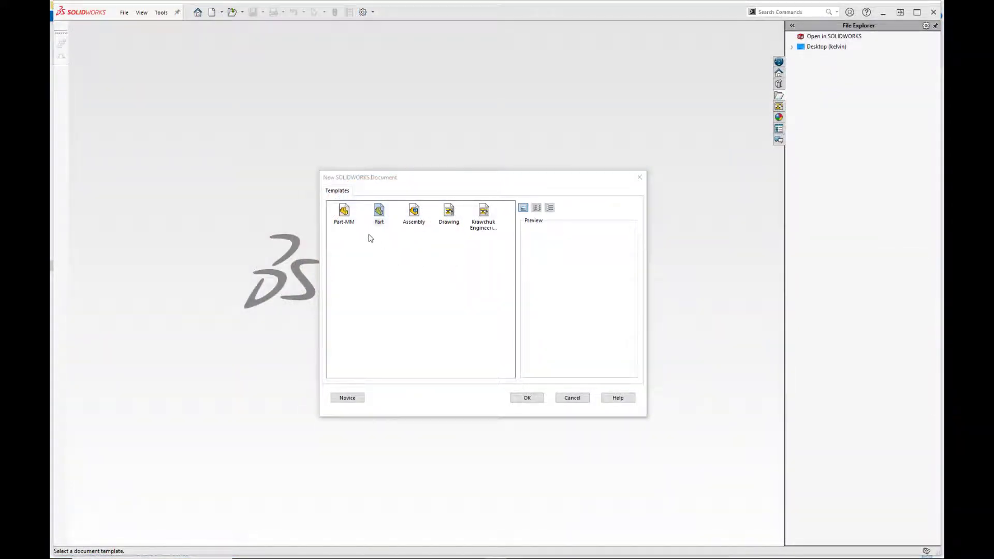
Step: Start a new part and sketch a Ø0.813 circle at the origin on the Right Plane
click(378, 213)
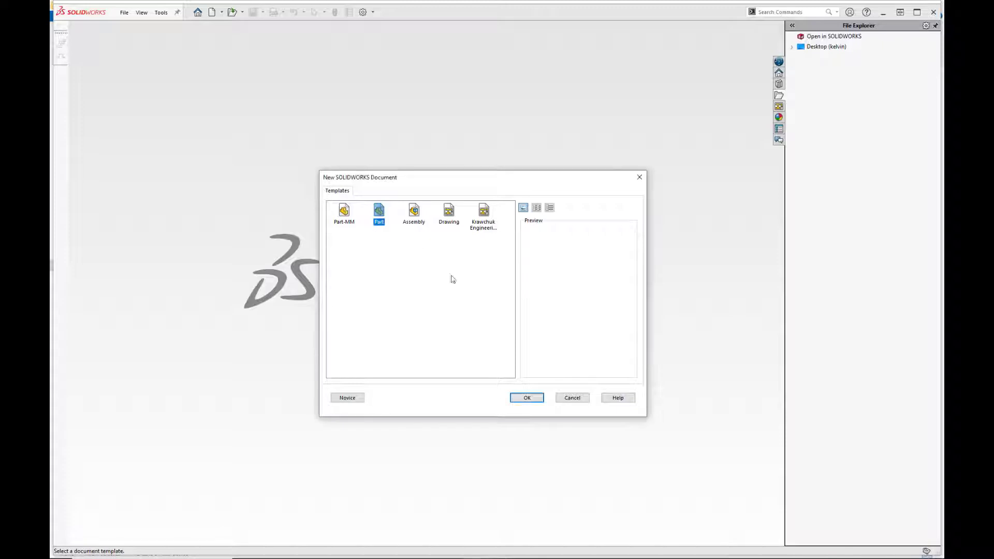
click(525, 399)
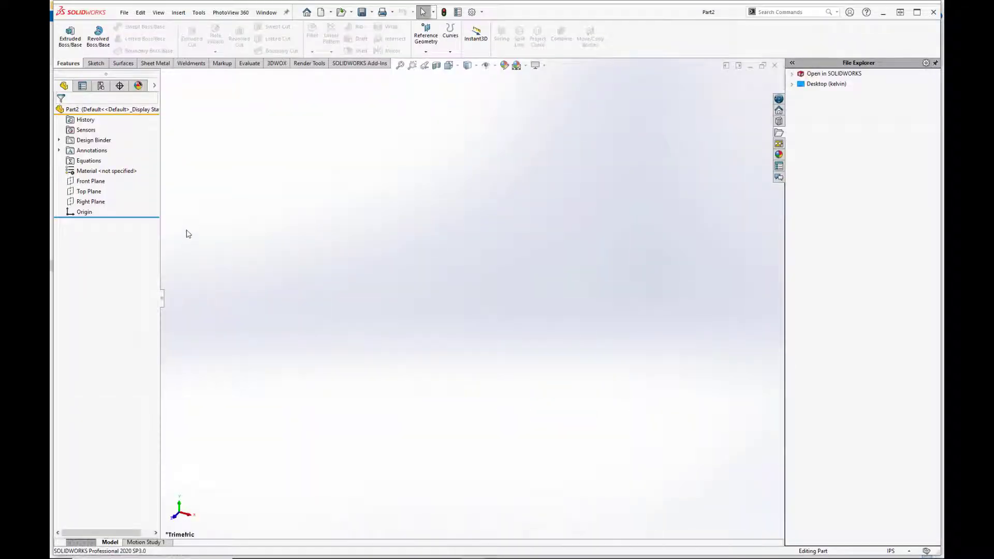
click(90, 202)
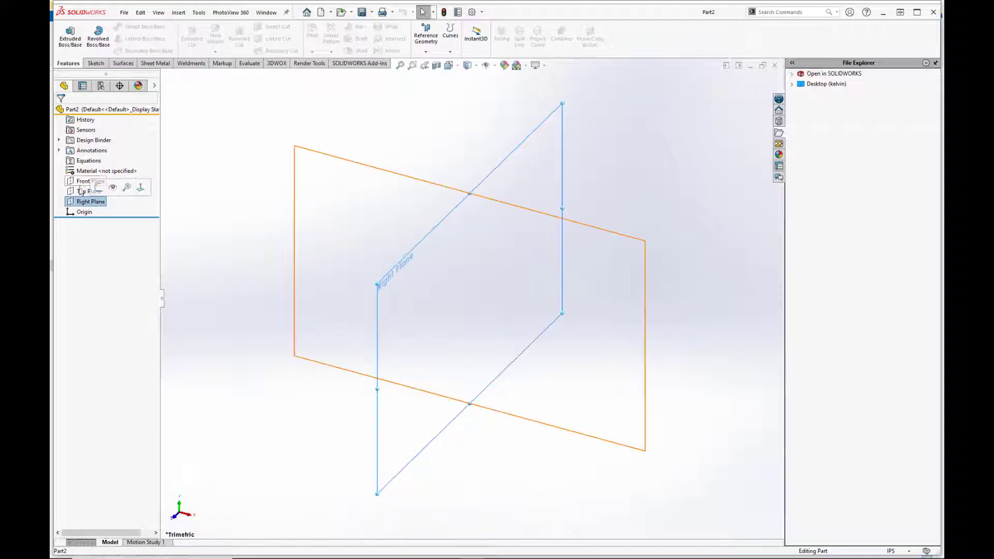
click(98, 189)
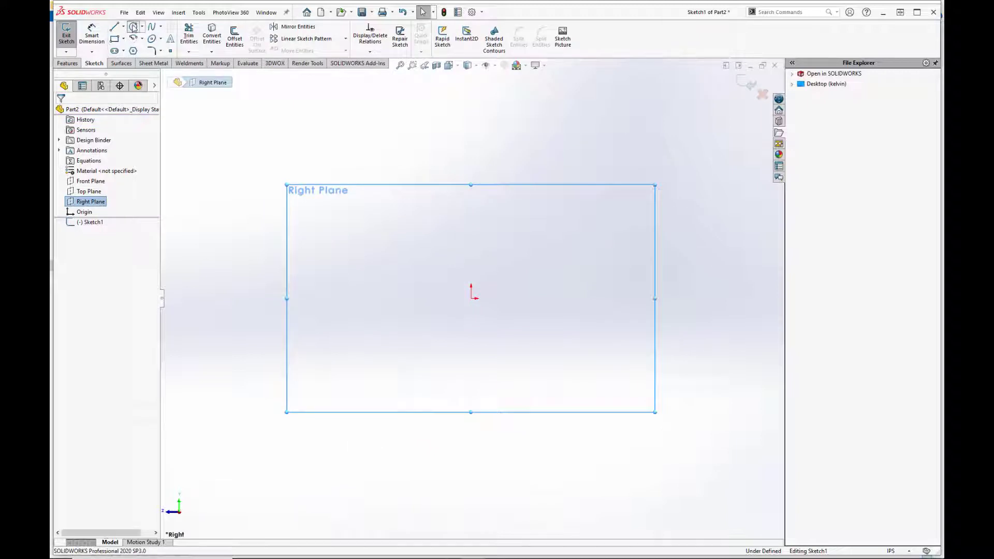
click(133, 27)
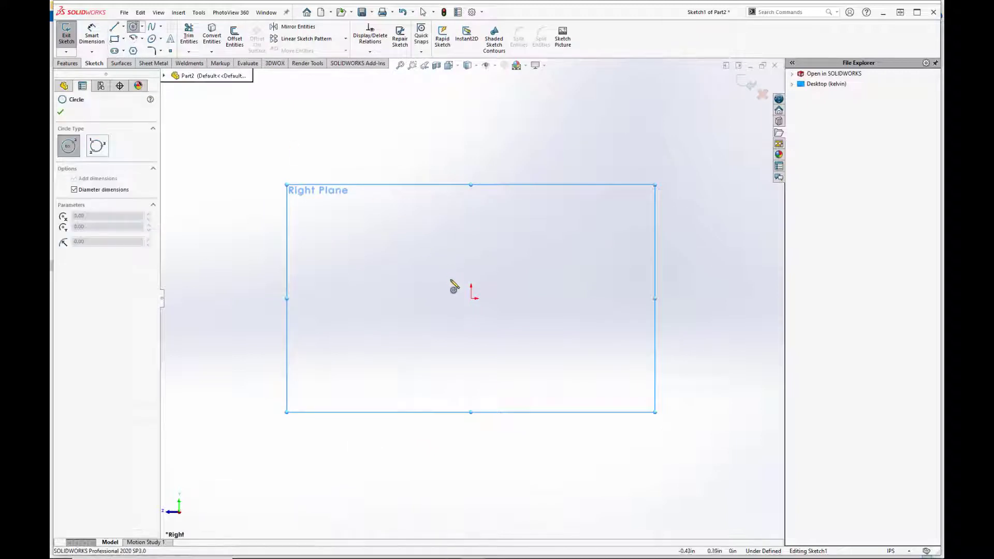
click(470, 298)
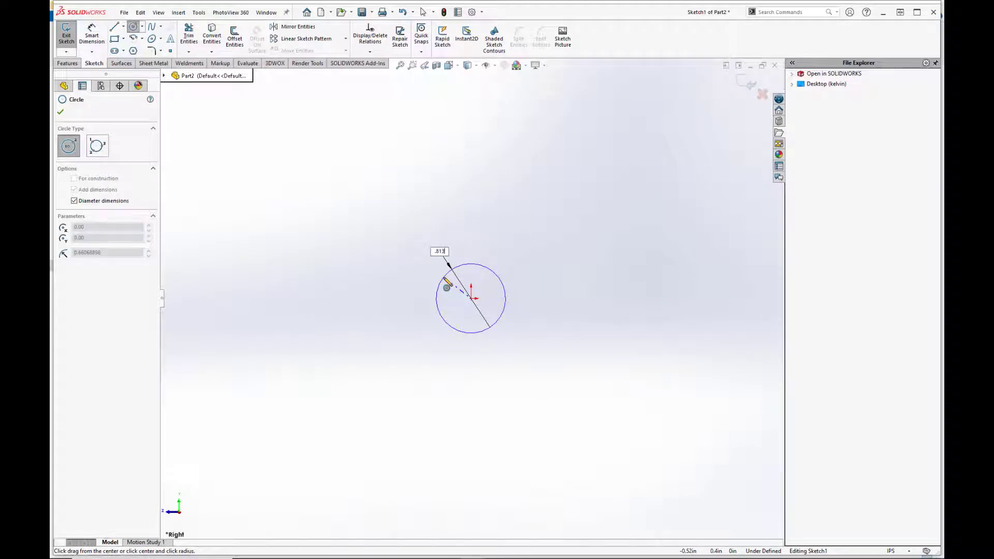
text(.813)
key(Return)
Step: Draw a line between the circle's left and right quadrants and trim away the lower arc
scroll(468, 279, down, 6)
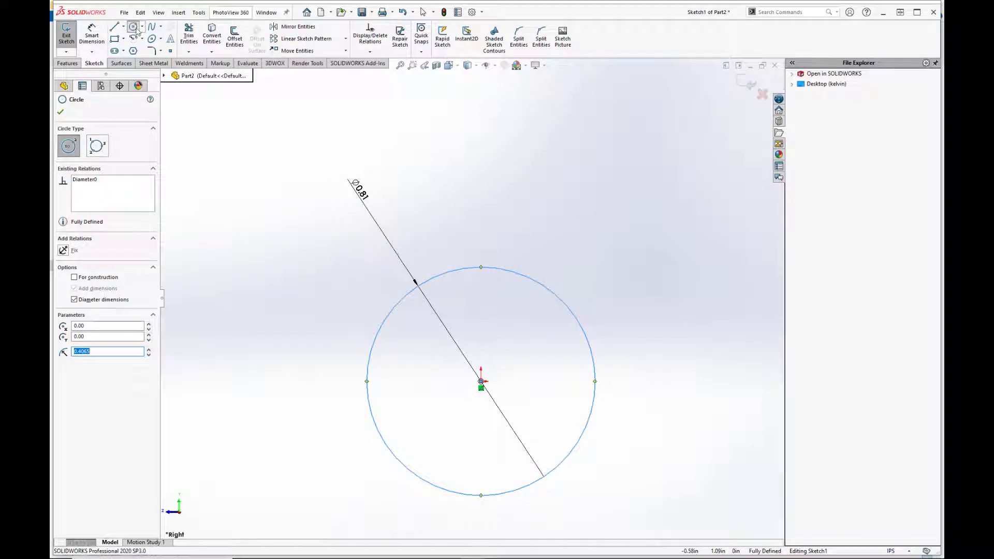
click(114, 26)
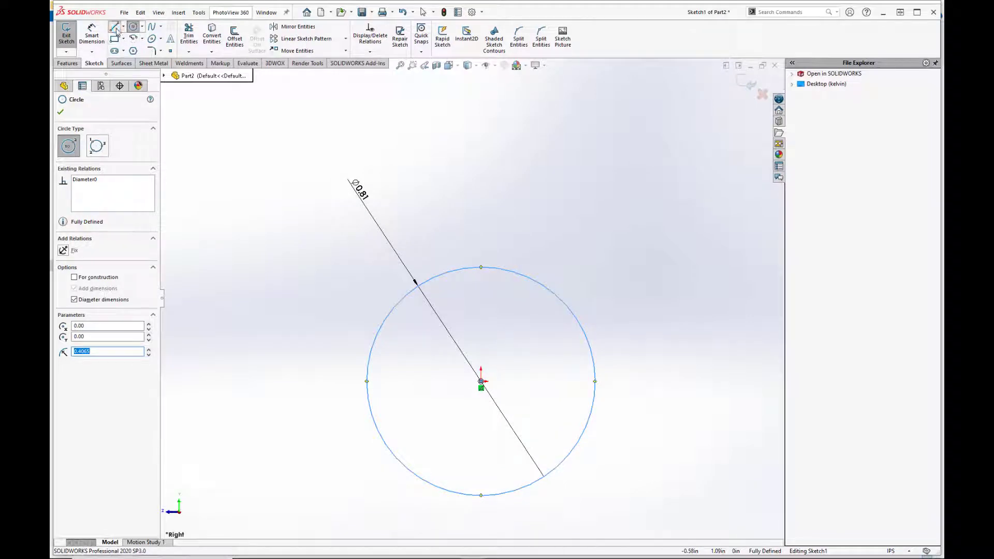
click(366, 382)
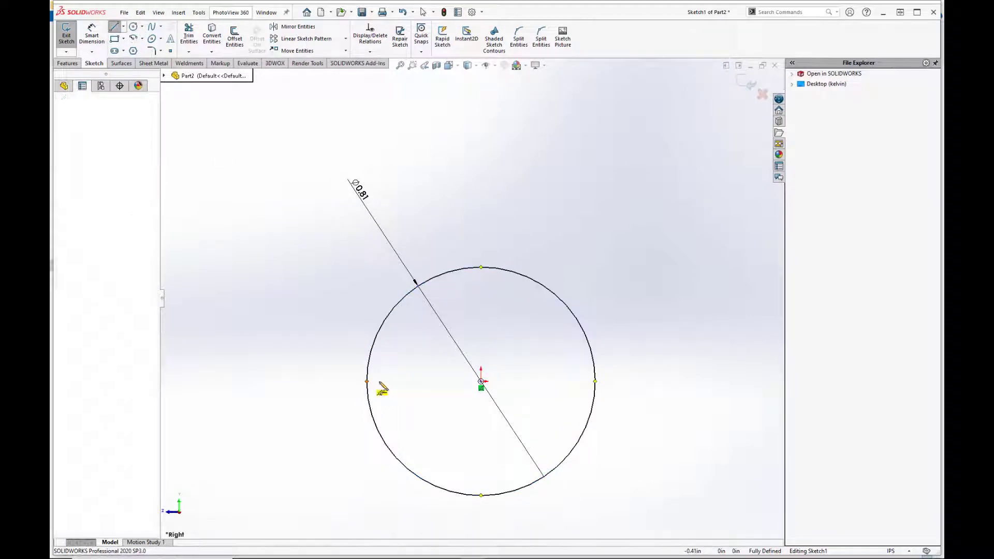
click(595, 381)
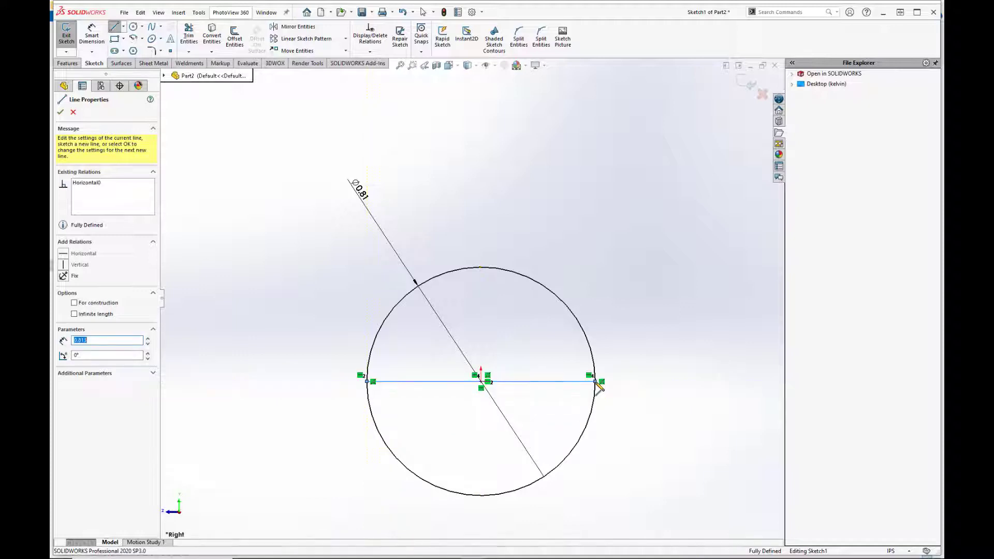
key(Escape)
key(s)
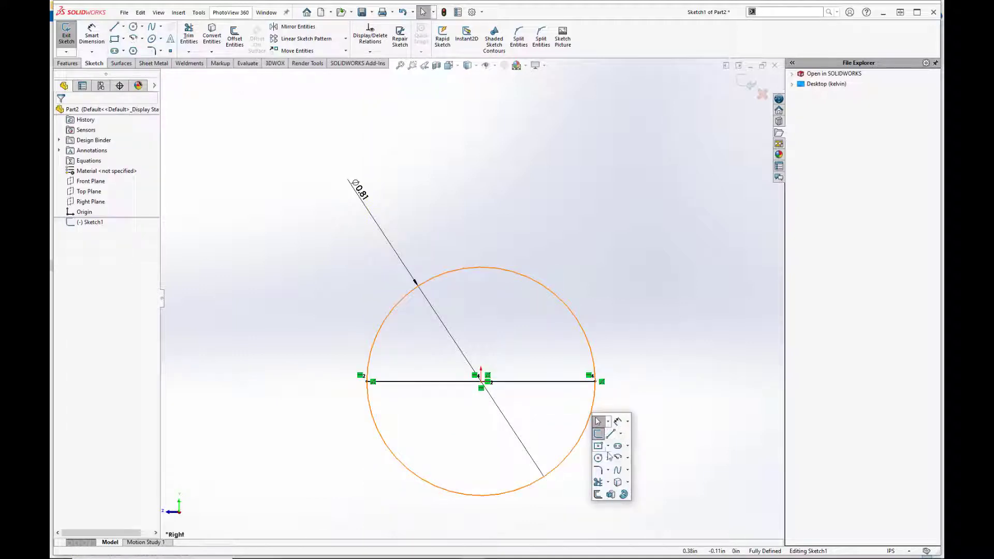
click(598, 482)
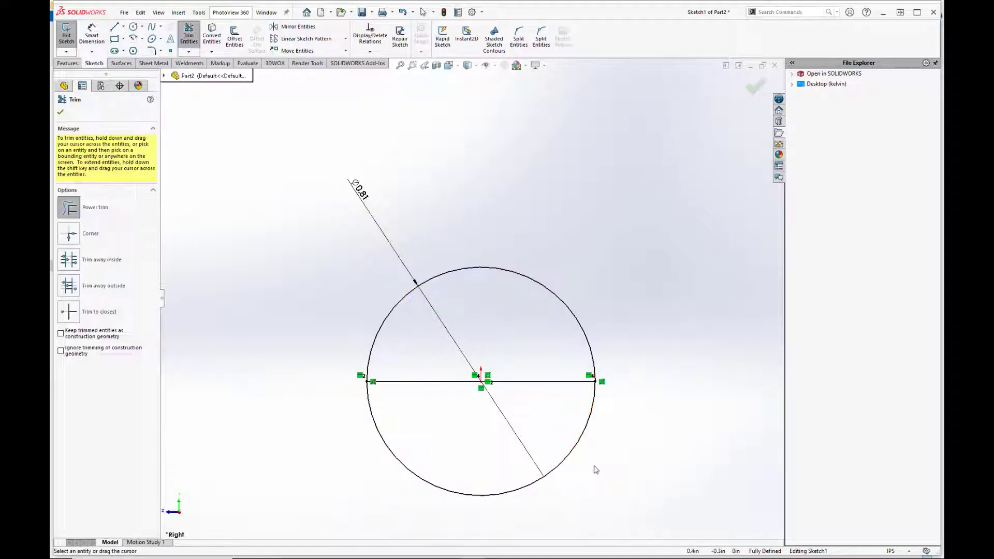
drag(592, 468, 564, 448)
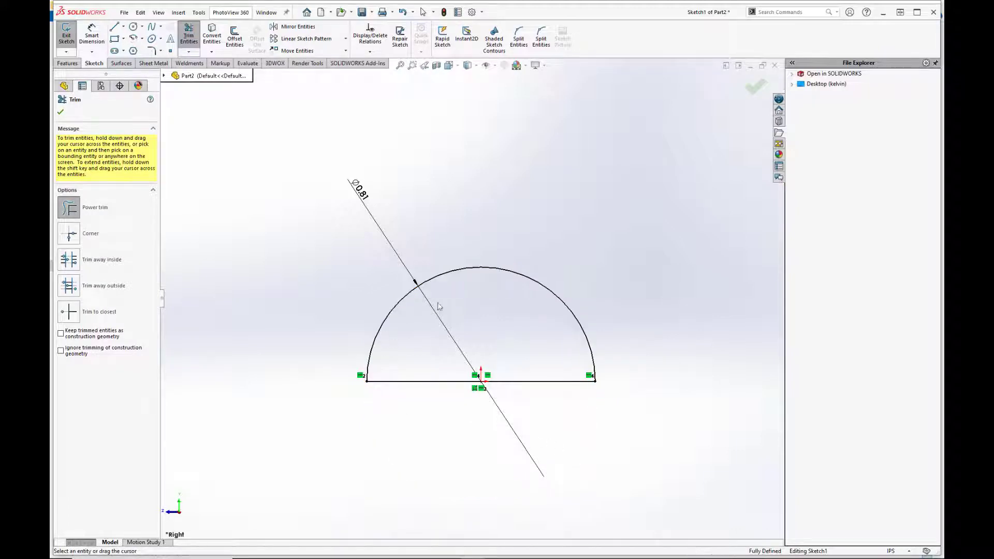
Step: Add a horizontal construction centerline along the semicircle's flat base
click(123, 27)
click(136, 49)
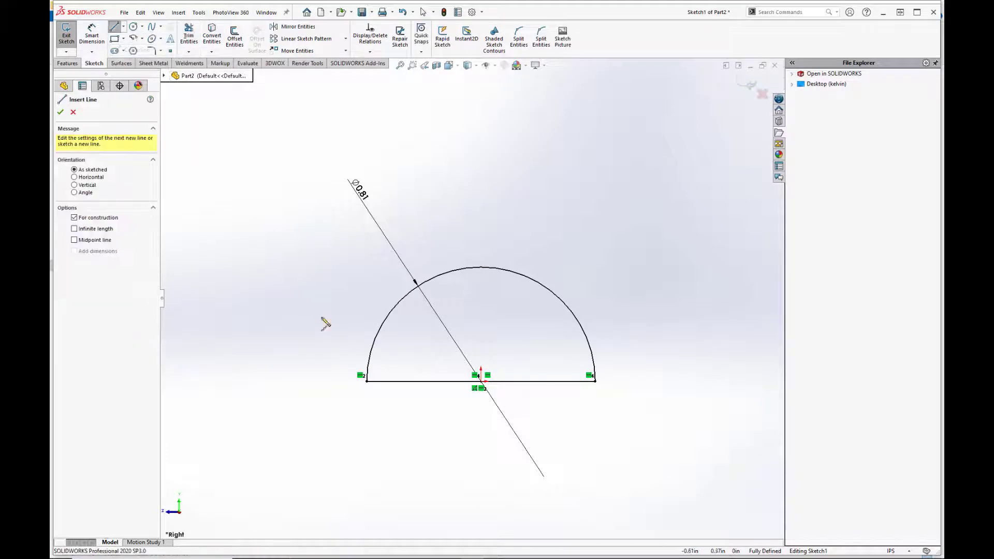
click(342, 381)
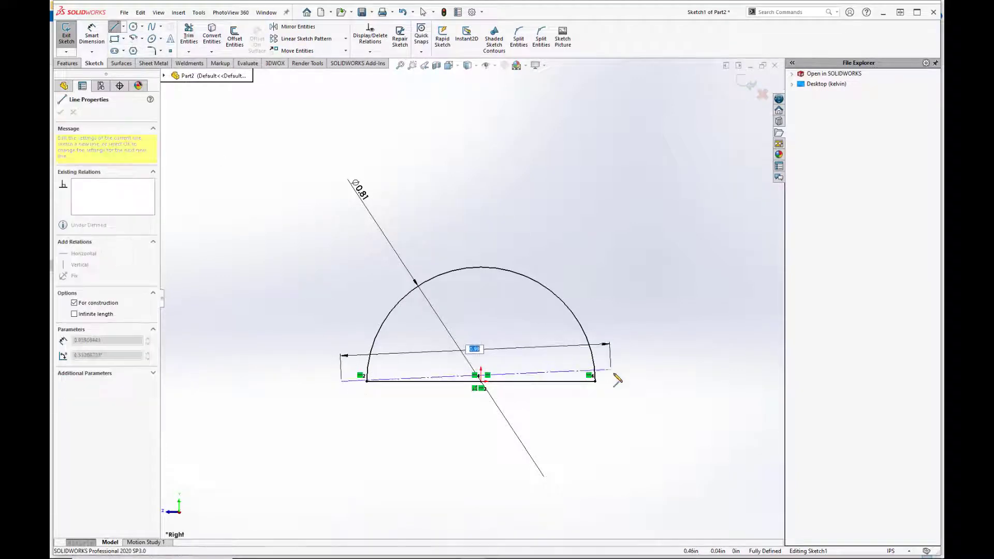
click(619, 382)
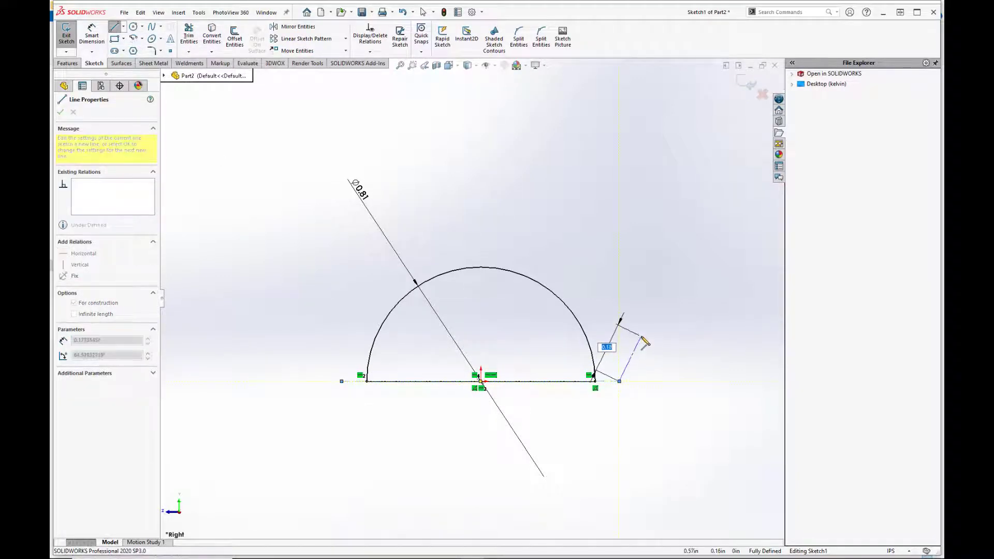
key(Escape)
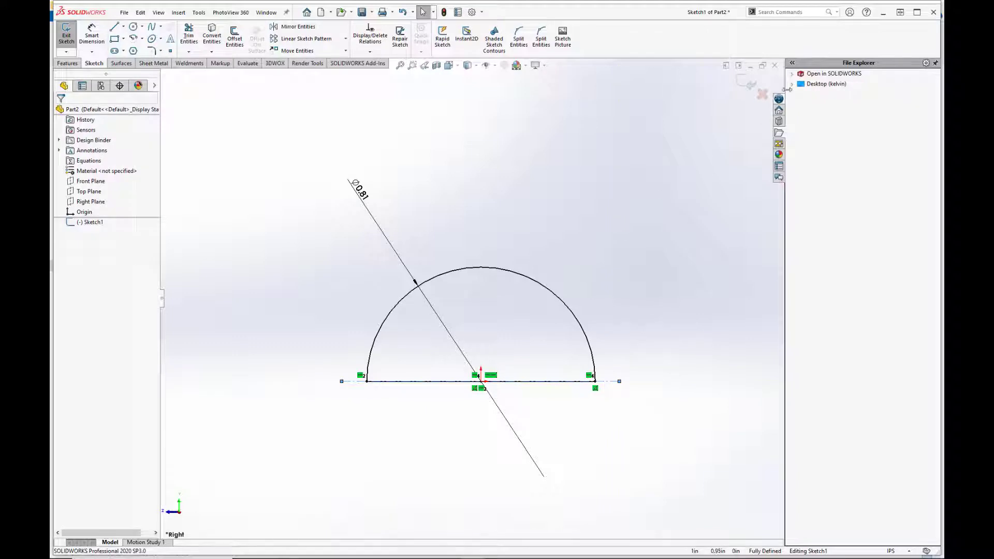
Step: Exit the sketch and revolve the semicircle 360° about its centerline into a solid sphere
click(749, 81)
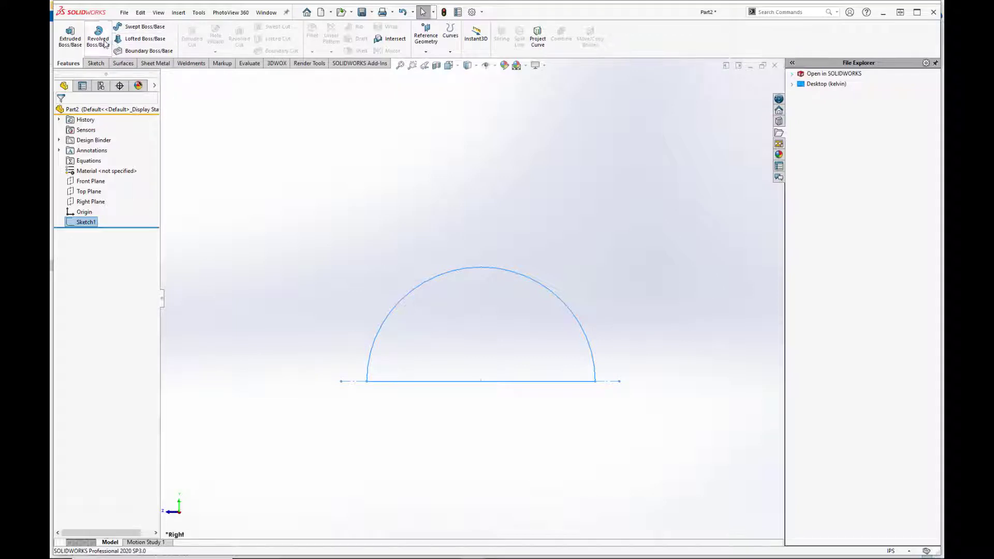
click(101, 37)
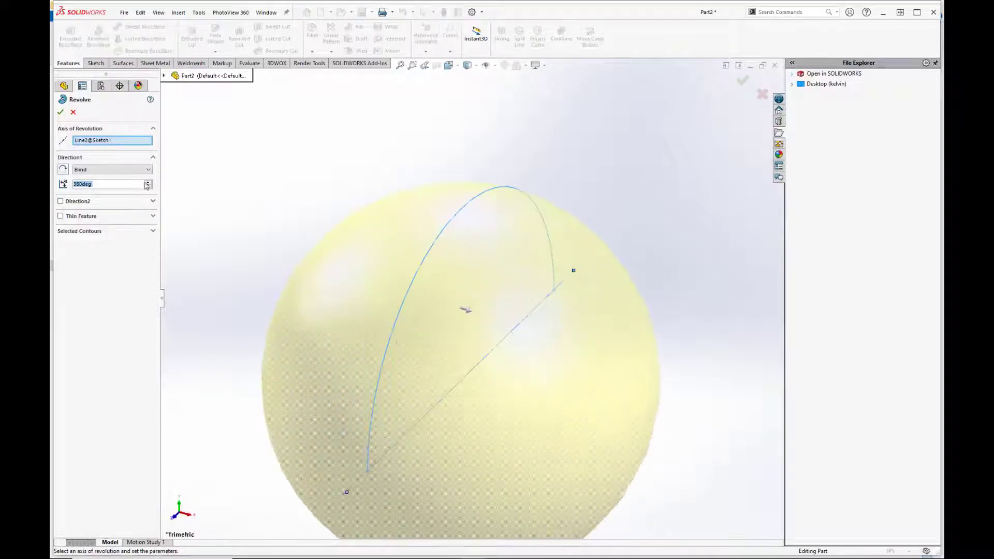
click(60, 112)
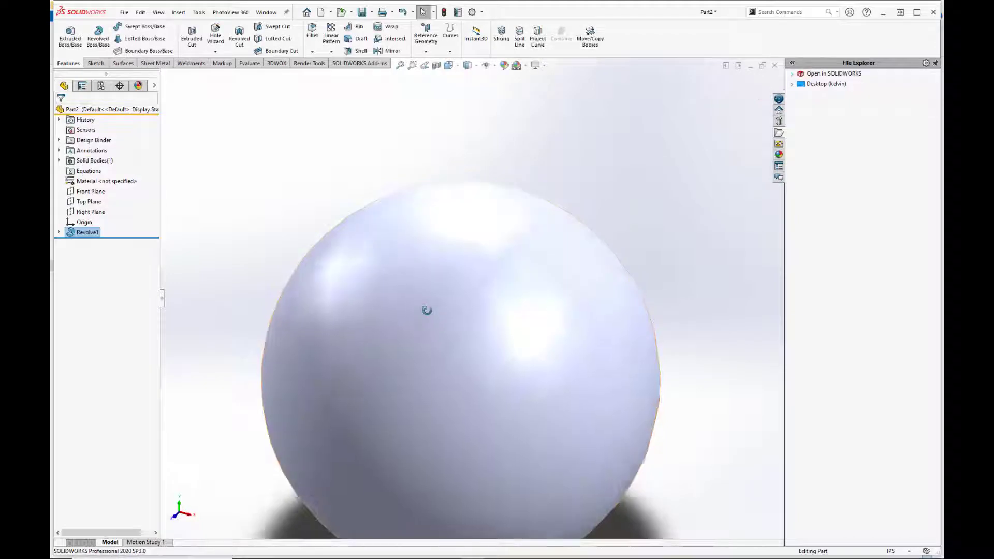
mouse_move(441, 322)
middle_down()
mouse_move(577, 310)
mouse_move(421, 288)
mouse_move(453, 318)
middle_up()
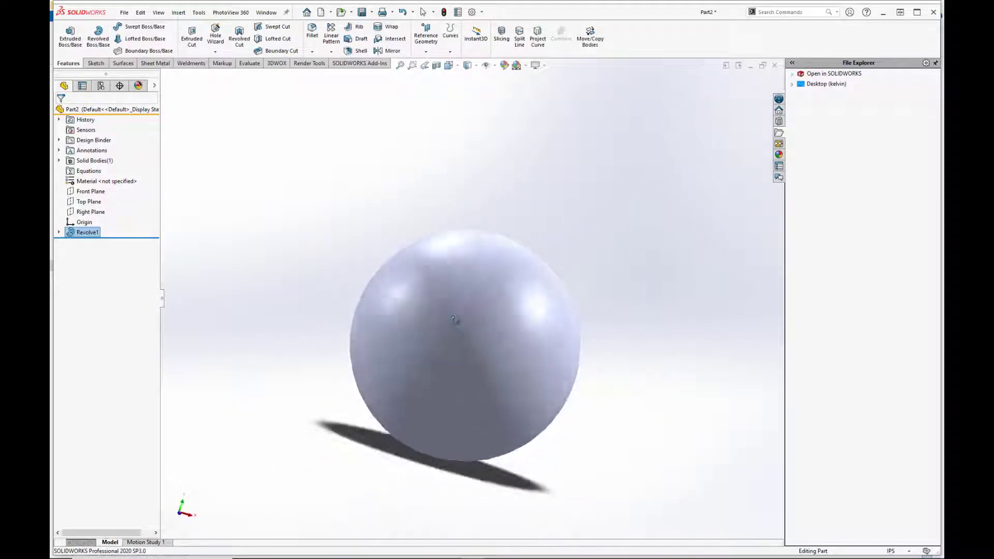
Step: Try the material configuration settings twice, dismissing the missing properties file warning each time
click(93, 181)
right_click(93, 181)
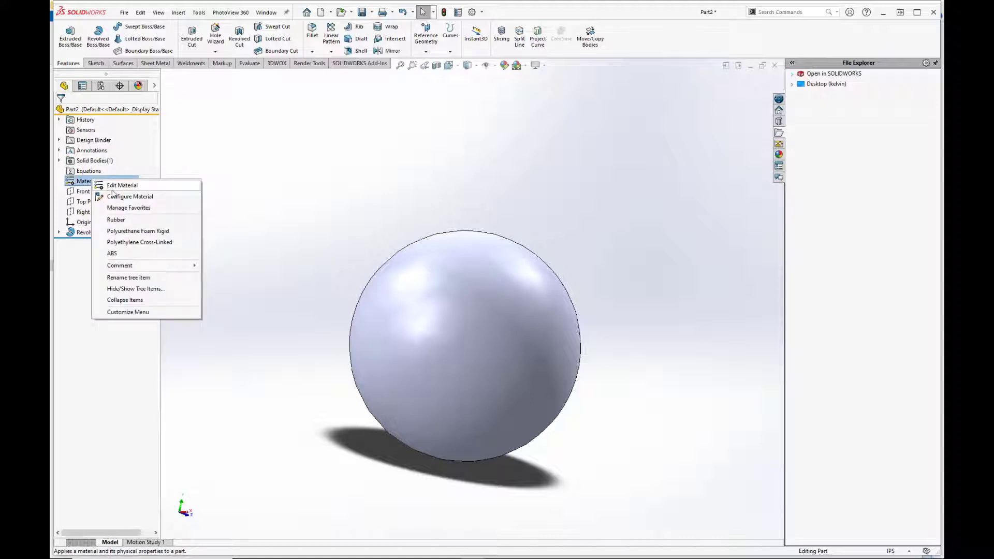
click(126, 197)
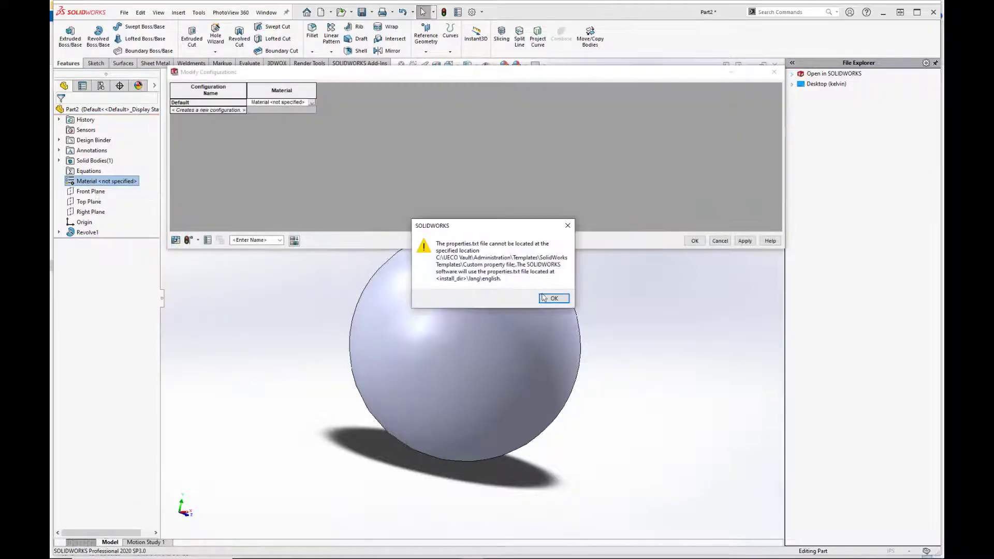
click(553, 298)
click(718, 241)
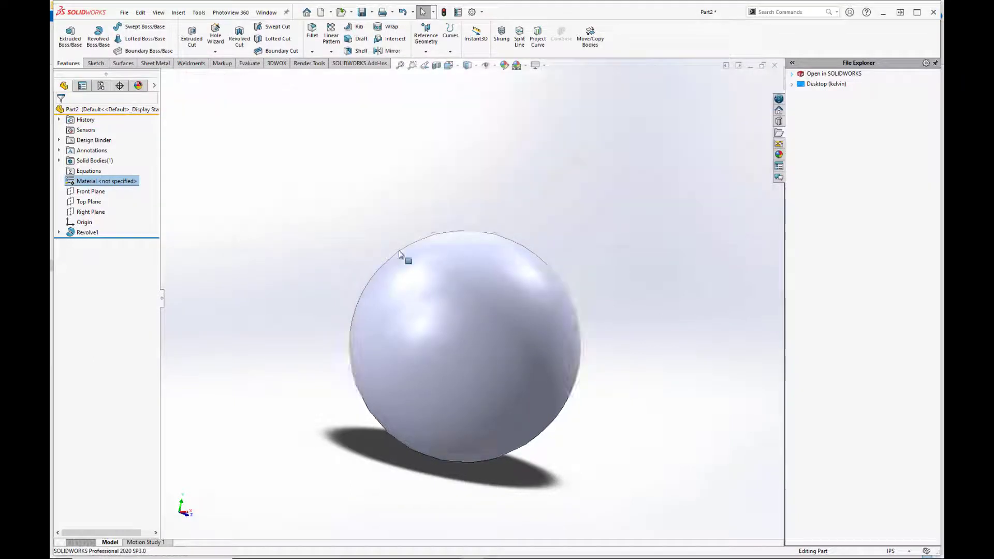
right_click(75, 182)
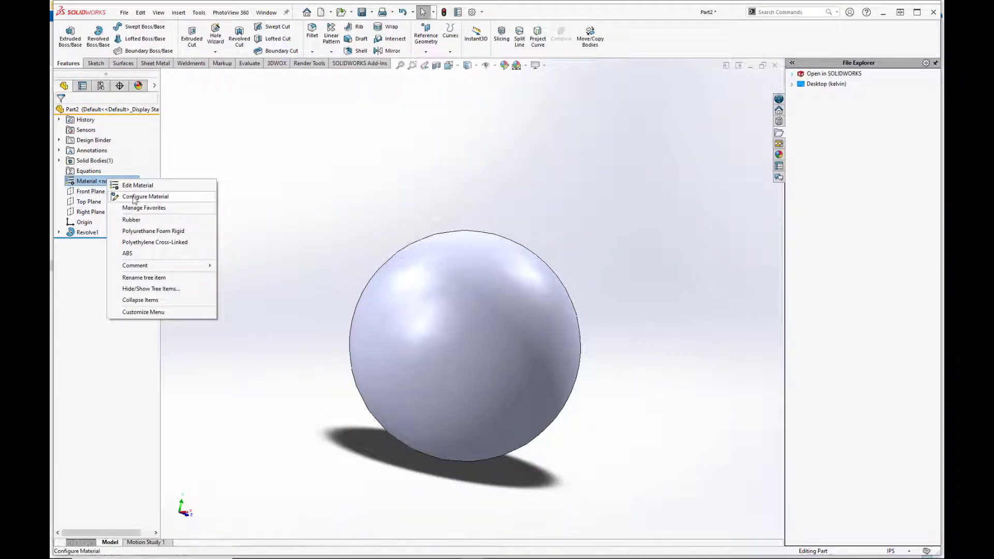
click(127, 196)
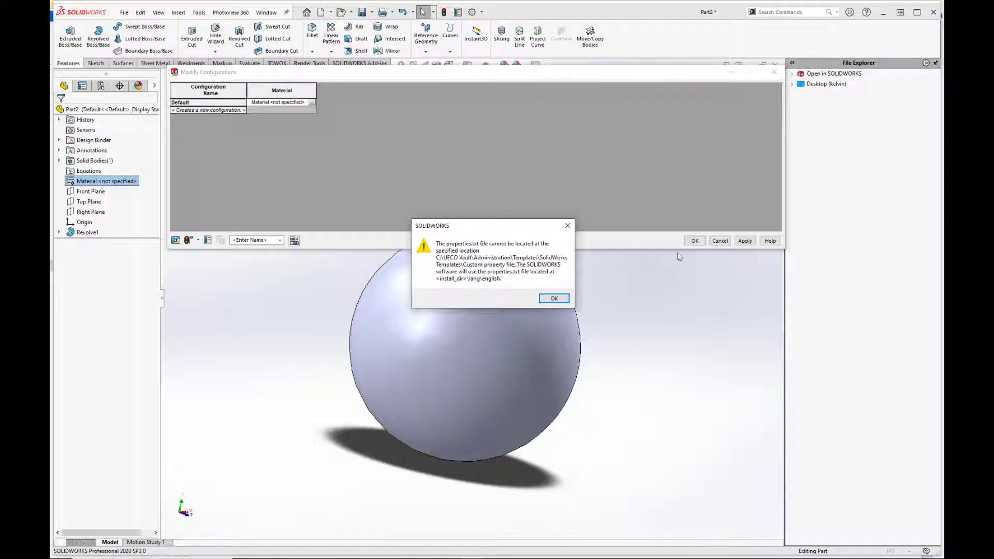
click(553, 298)
click(719, 241)
Step: Apply Copper from the Copper Alloys library to the sphere and view it from the front
right_click(100, 182)
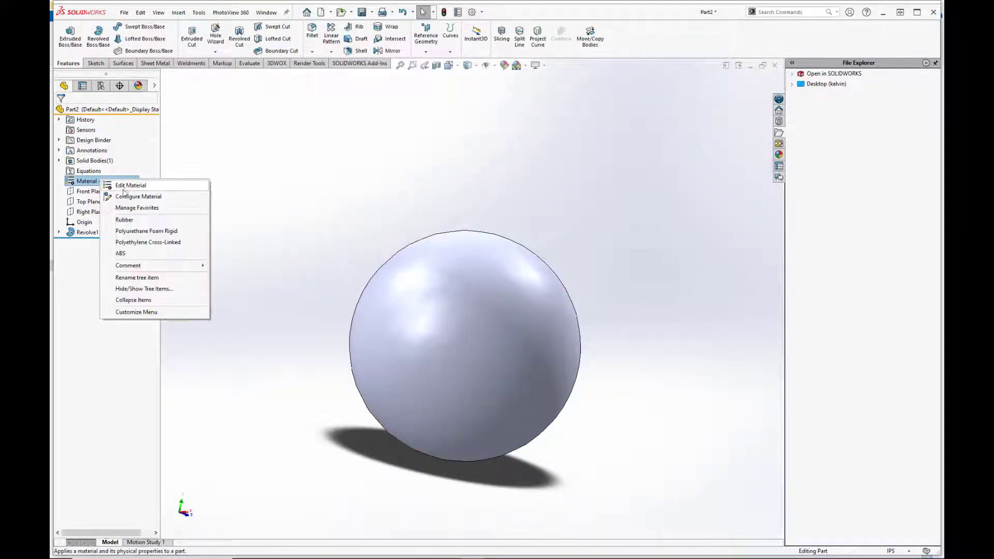
click(127, 187)
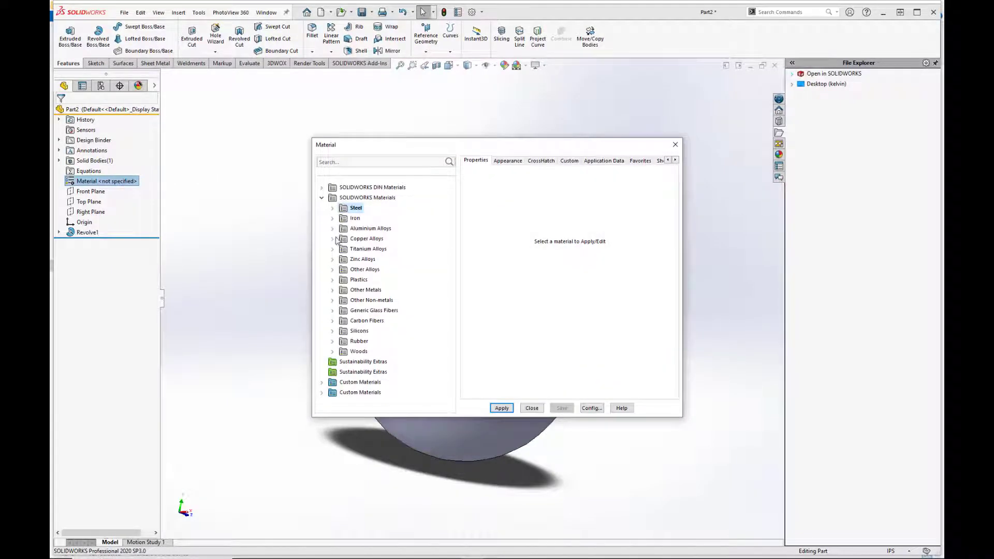
click(333, 239)
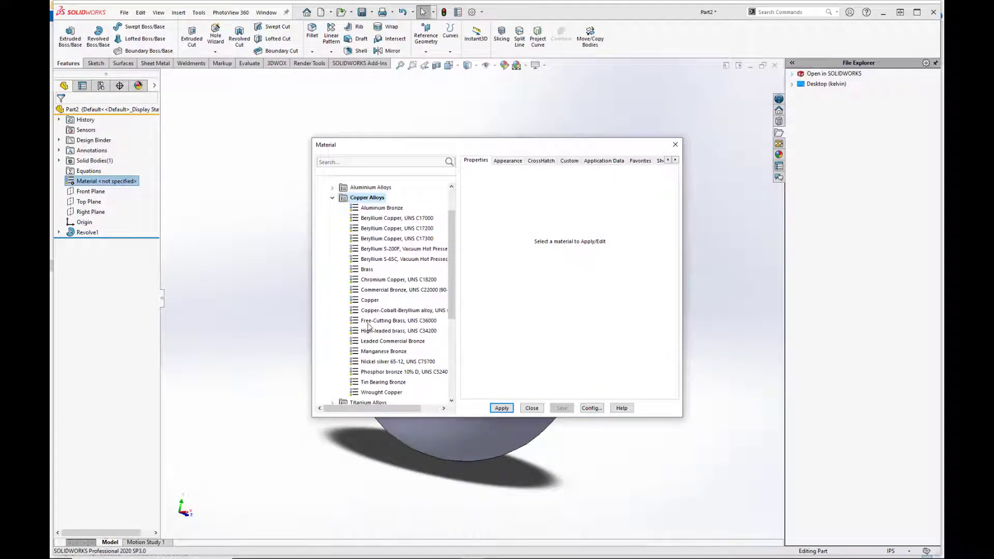
click(370, 300)
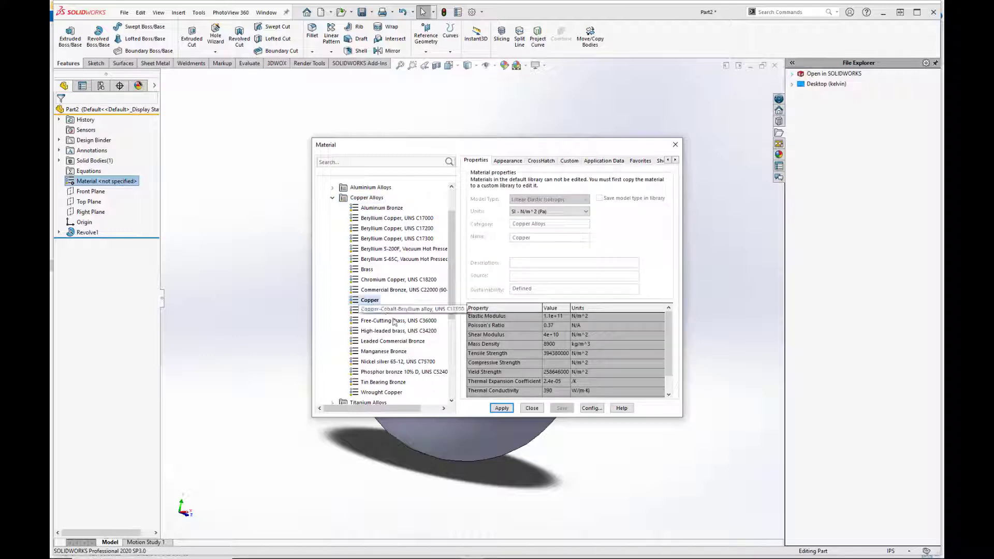
click(510, 408)
click(531, 407)
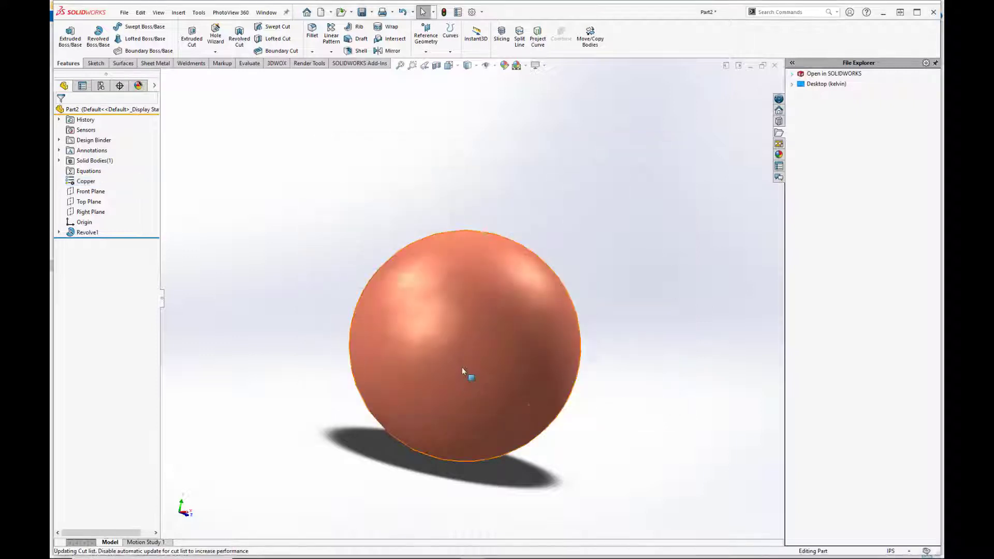
key(ctrl+1)
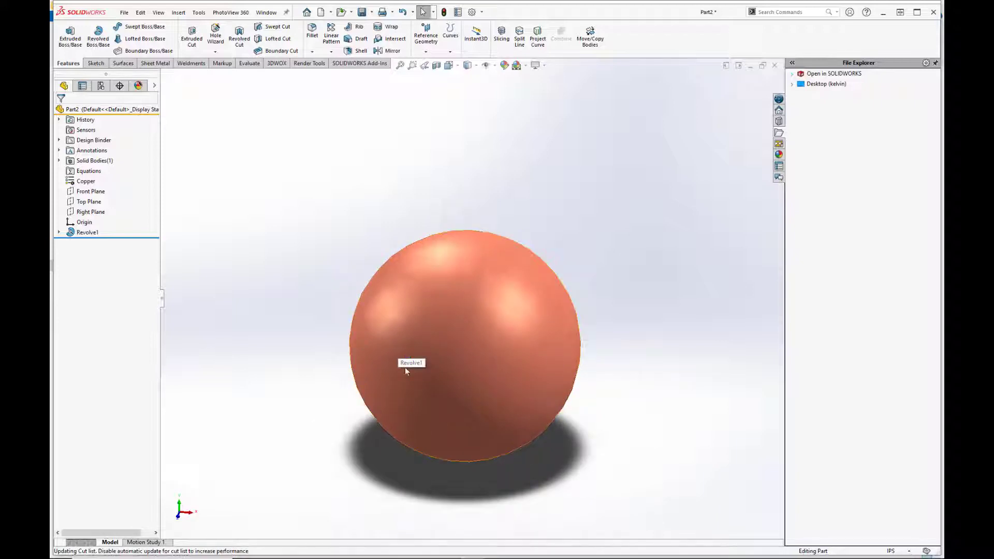
Step: Start an extruded cut with its profile sketched on the Right Plane
scroll(480, 328, down, 3)
scroll(445, 352, up, 3)
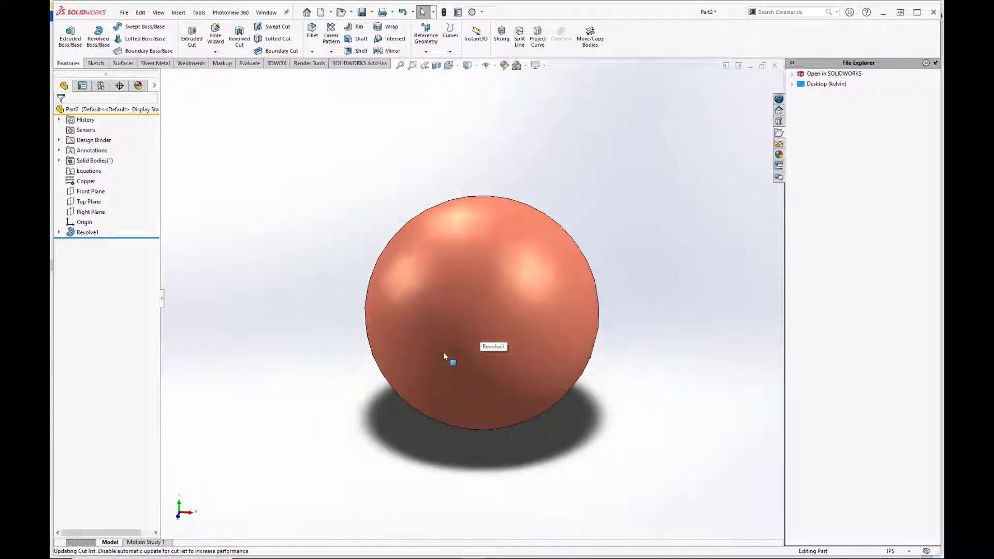
mouse_move(463, 325)
middle_down()
mouse_move(465, 337)
mouse_move(450, 306)
mouse_move(464, 291)
mouse_move(452, 324)
middle_up()
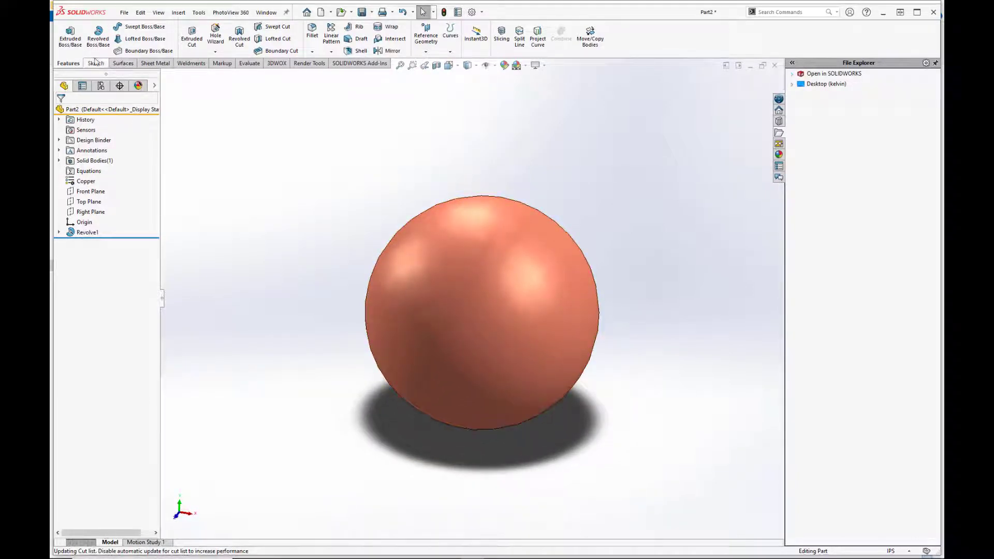
click(186, 40)
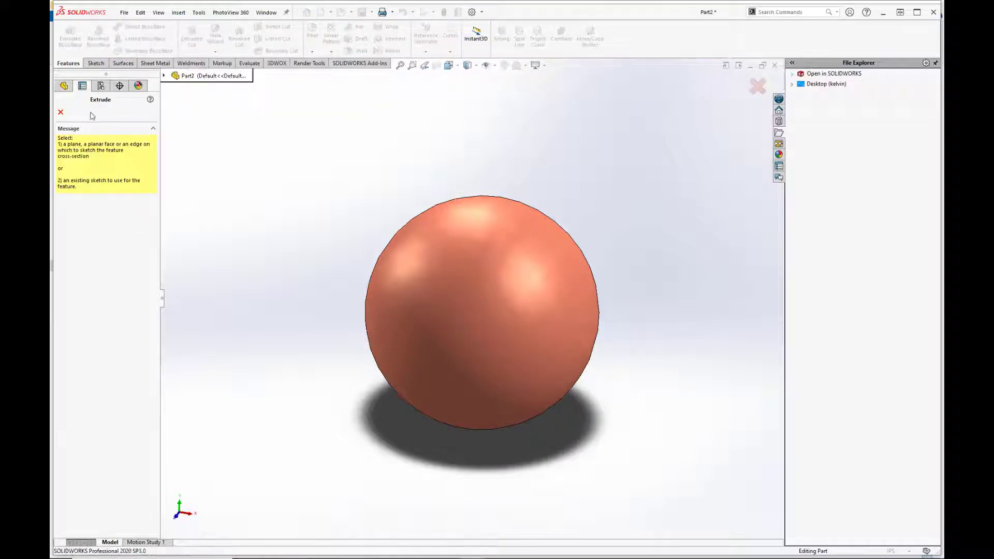
click(163, 75)
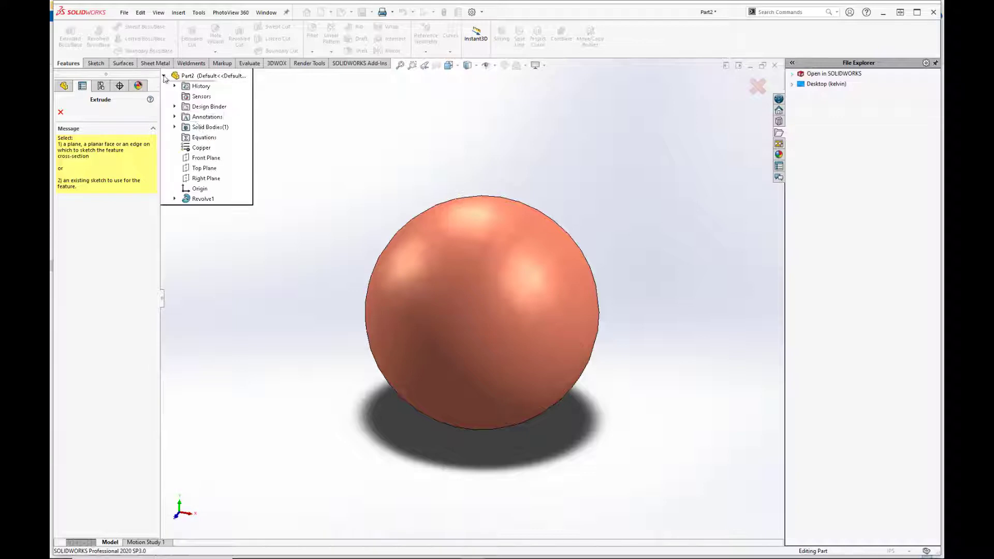
click(218, 178)
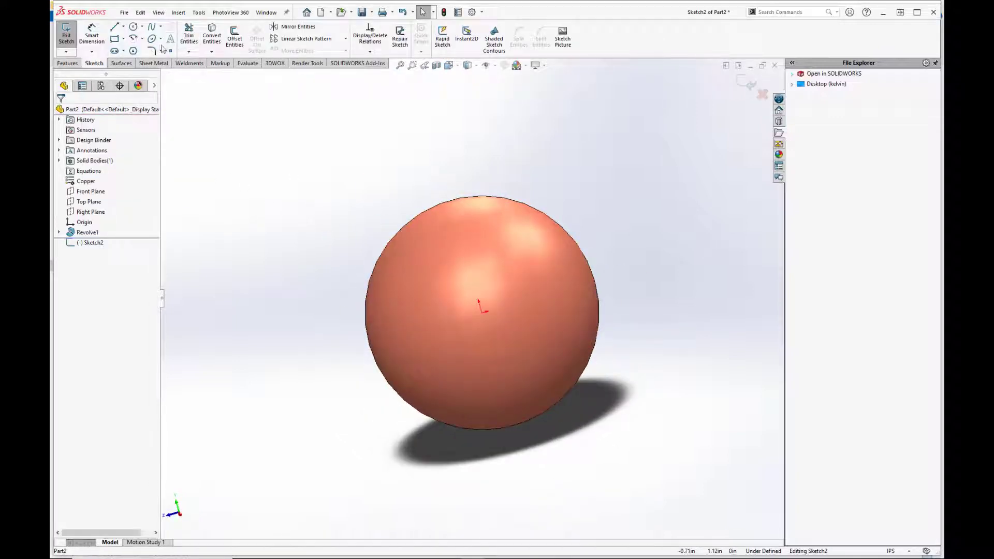
Step: Draw a centre rectangle from the origin with a width of 0.50
click(124, 40)
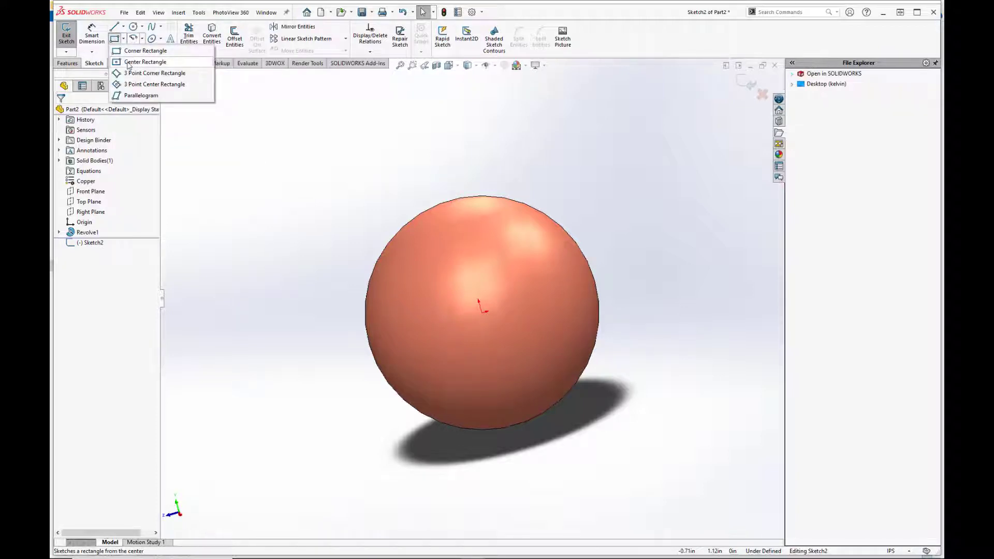
click(129, 63)
click(483, 312)
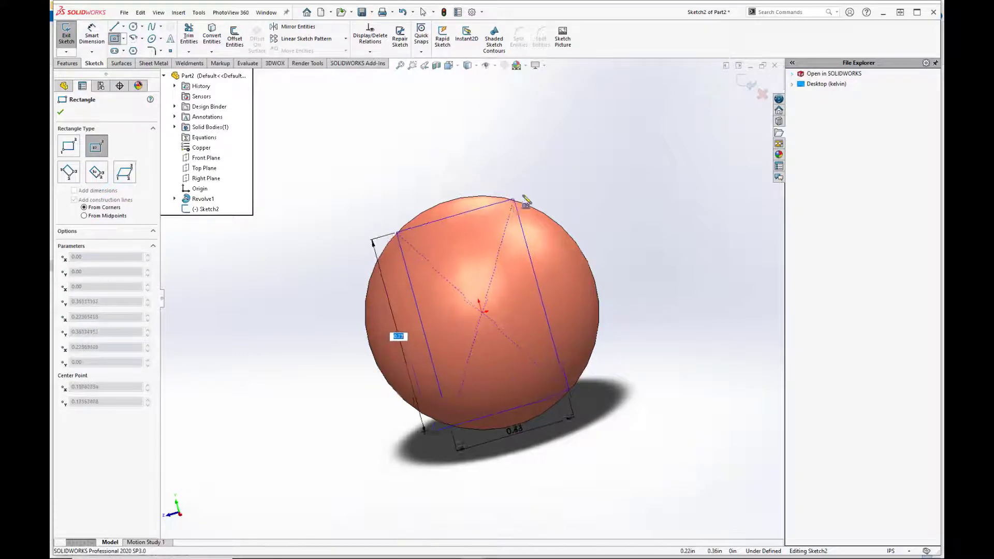
key(Tab)
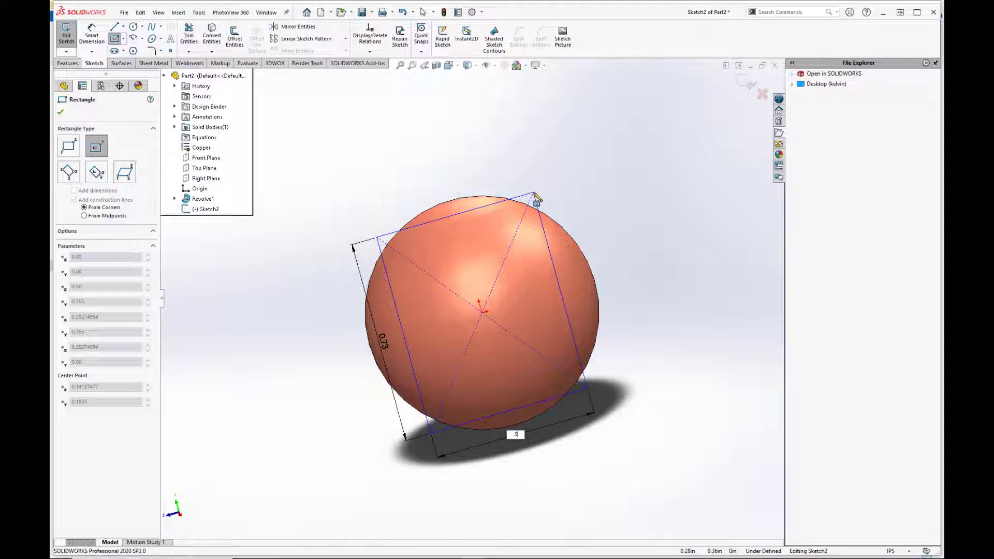
key(Return)
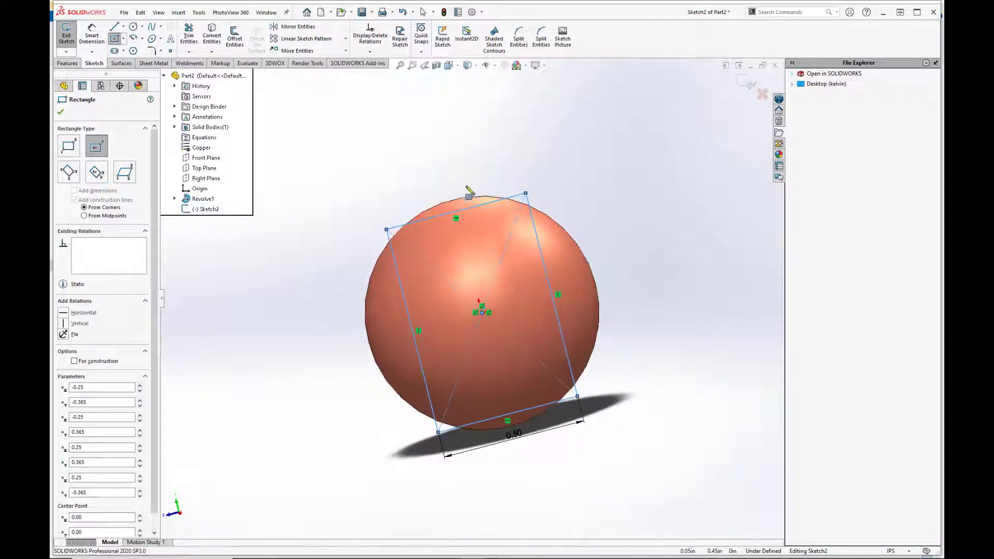
key(Escape)
Step: Make the rectangle's top edge tangent to the sphere's outline
drag(491, 197, 481, 187)
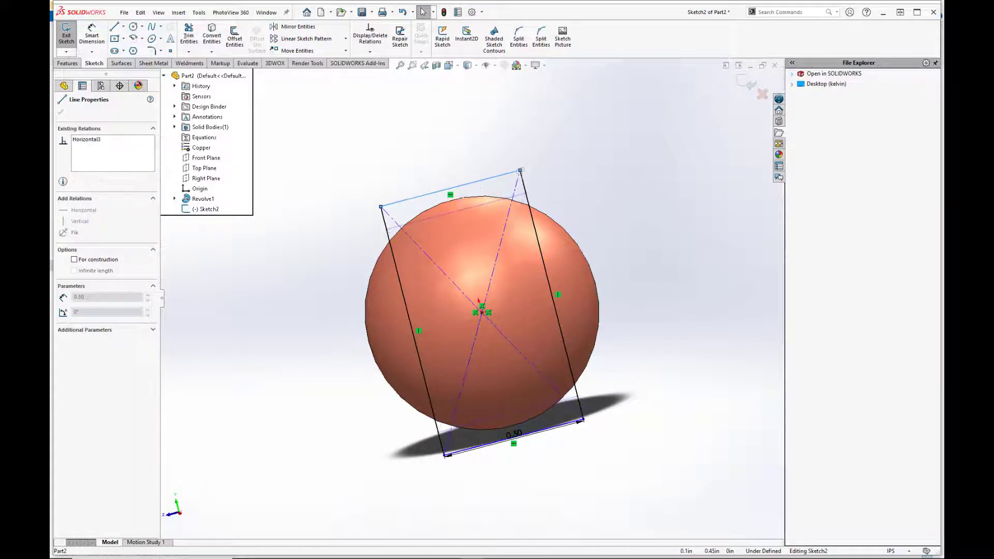
ctrl+click(456, 198)
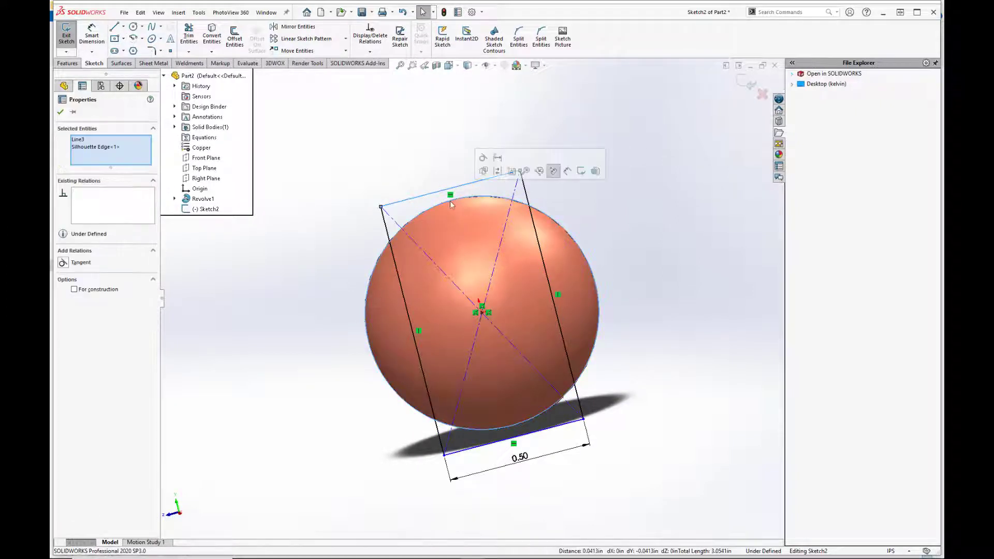
click(63, 263)
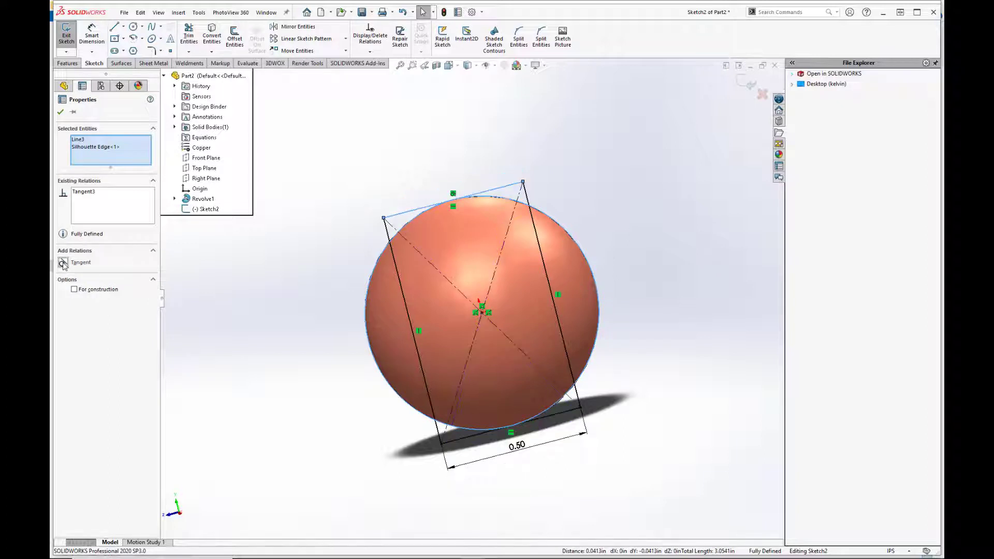
click(63, 112)
mouse_move(360, 281)
middle_down()
mouse_move(403, 244)
mouse_move(399, 255)
middle_up()
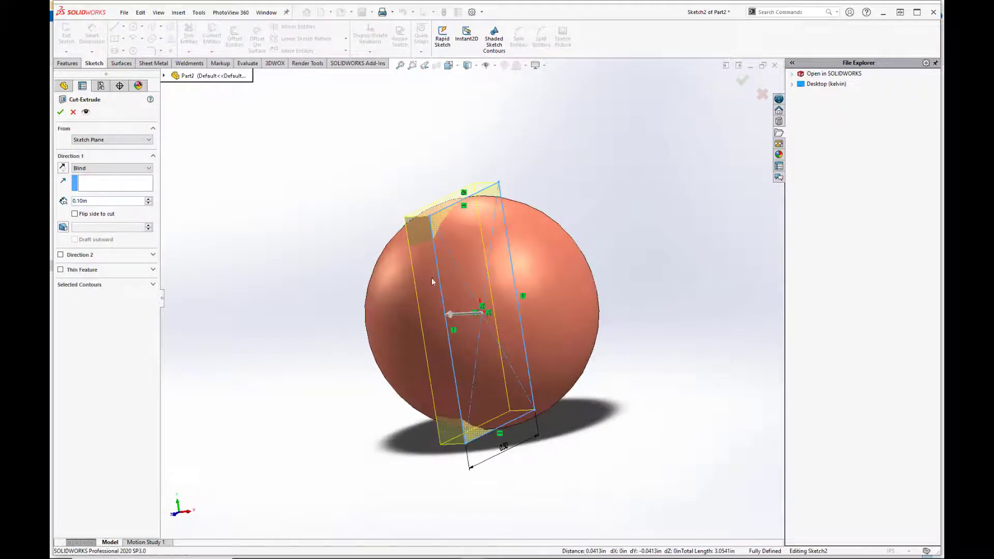
Step: Set the cut to Mid Plane at 0.98 in and flip the side to cut
click(114, 168)
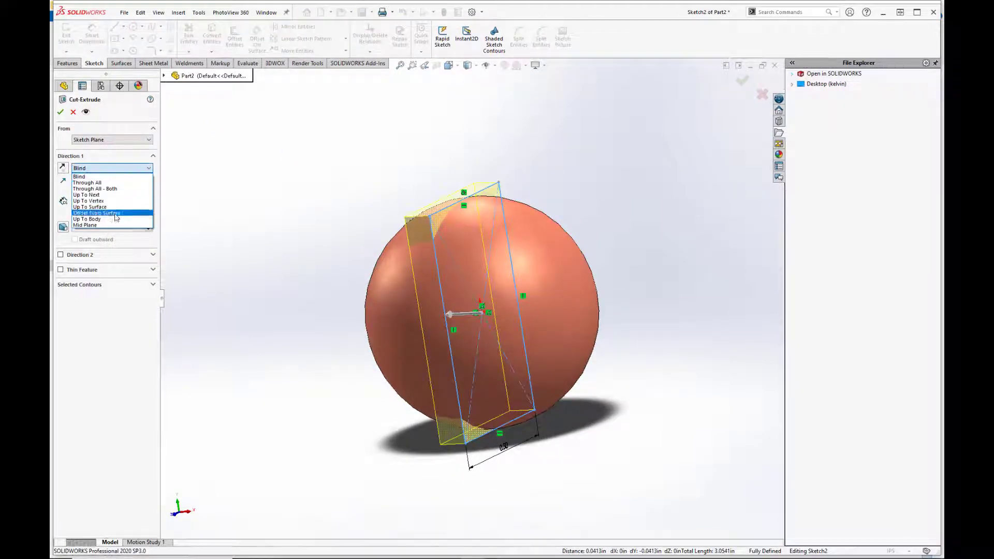
click(93, 225)
drag(463, 316, 408, 325)
mouse_move(408, 325)
middle_down()
mouse_move(389, 406)
mouse_move(392, 324)
mouse_move(401, 349)
middle_up()
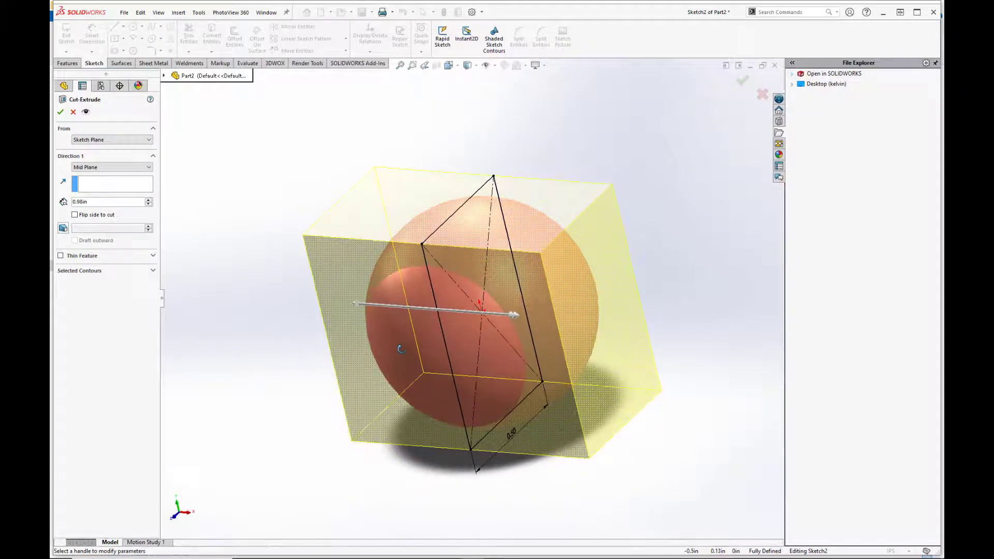
middle_drag(401, 348, 394, 368)
mouse_move(489, 288)
middle_down()
mouse_move(455, 272)
mouse_move(471, 268)
mouse_move(436, 260)
middle_up()
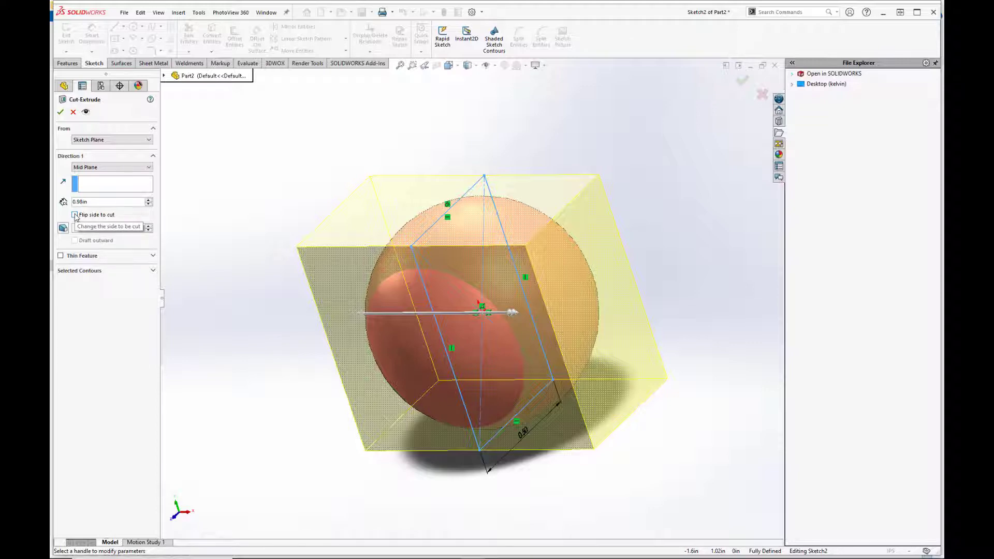
click(75, 214)
mouse_move(268, 288)
middle_down()
mouse_move(306, 289)
mouse_move(246, 329)
mouse_move(288, 308)
mouse_move(299, 318)
mouse_move(311, 270)
mouse_move(303, 261)
middle_up()
Step: Accept the flipped cut and start a sketch on the ball's flat circular face
click(60, 112)
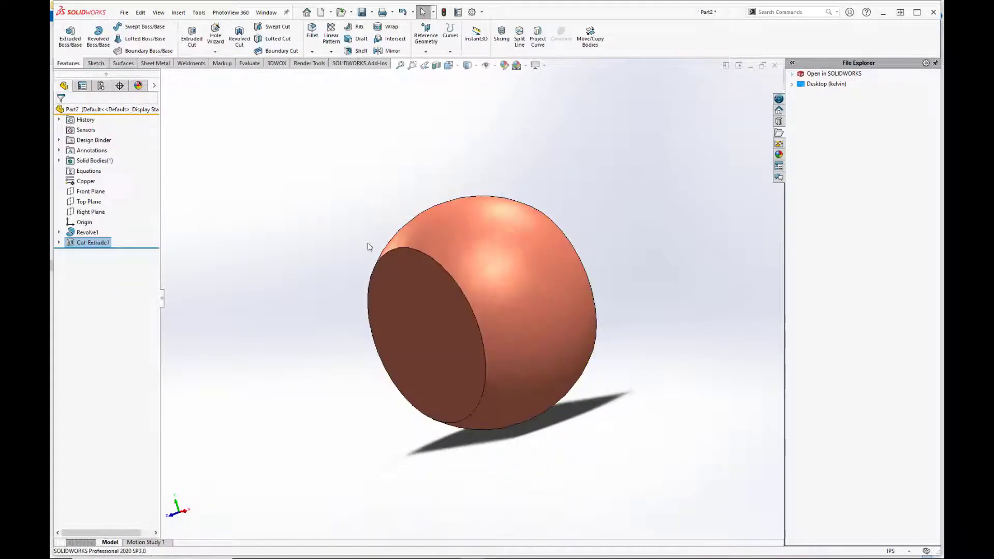
middle_drag(523, 285, 486, 305)
click(485, 305)
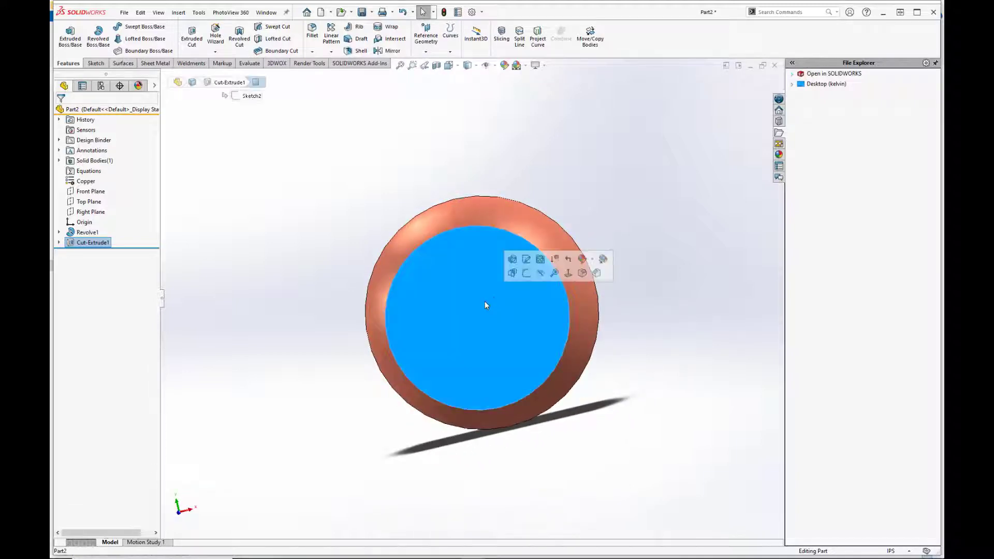
click(526, 273)
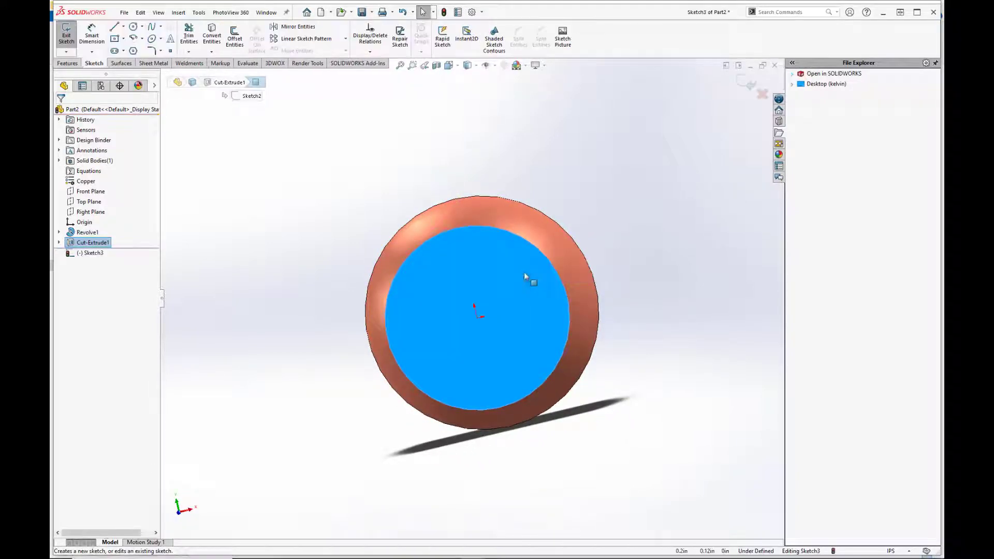
Step: Draw a Ø0.500 circle centred on the origin and exit the sketch
click(133, 26)
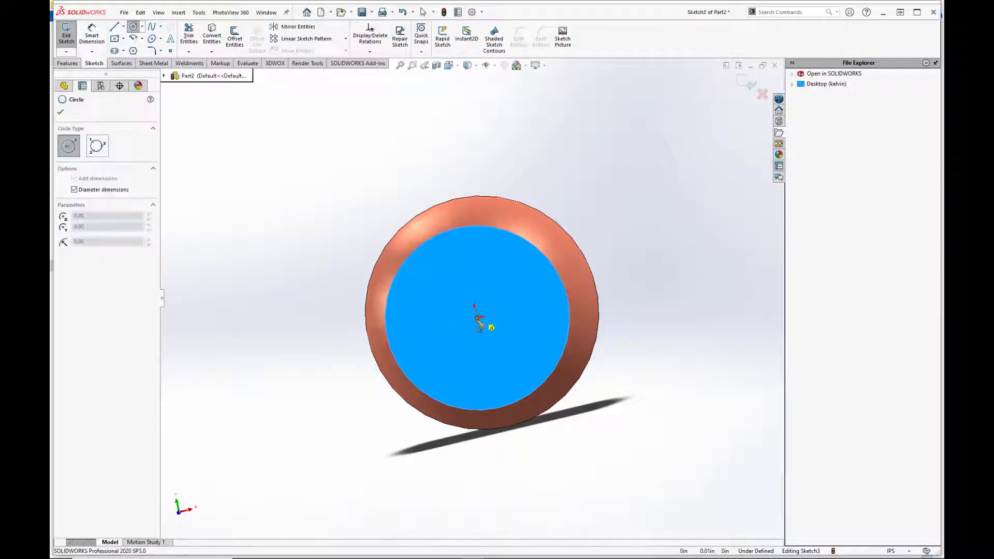
click(477, 318)
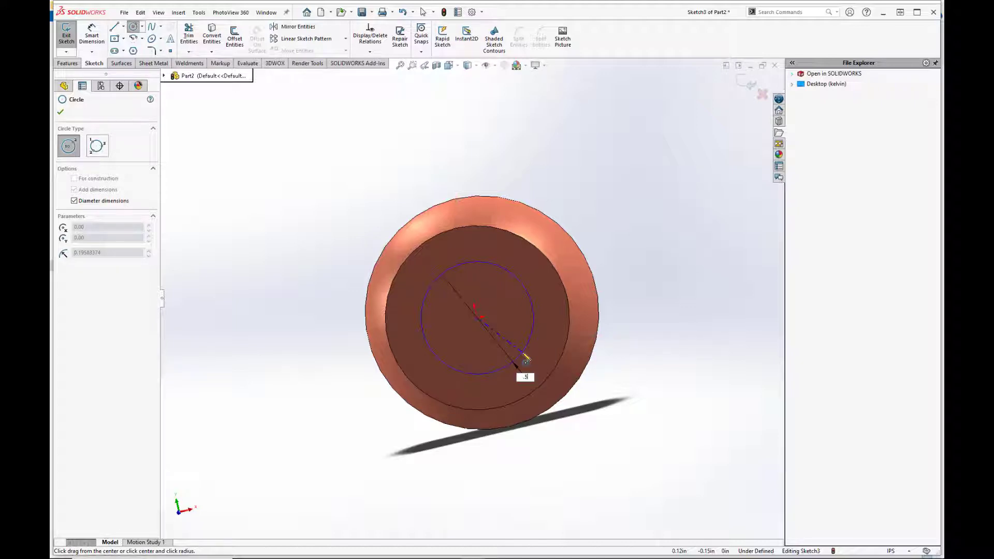
text(.500)
key(Return)
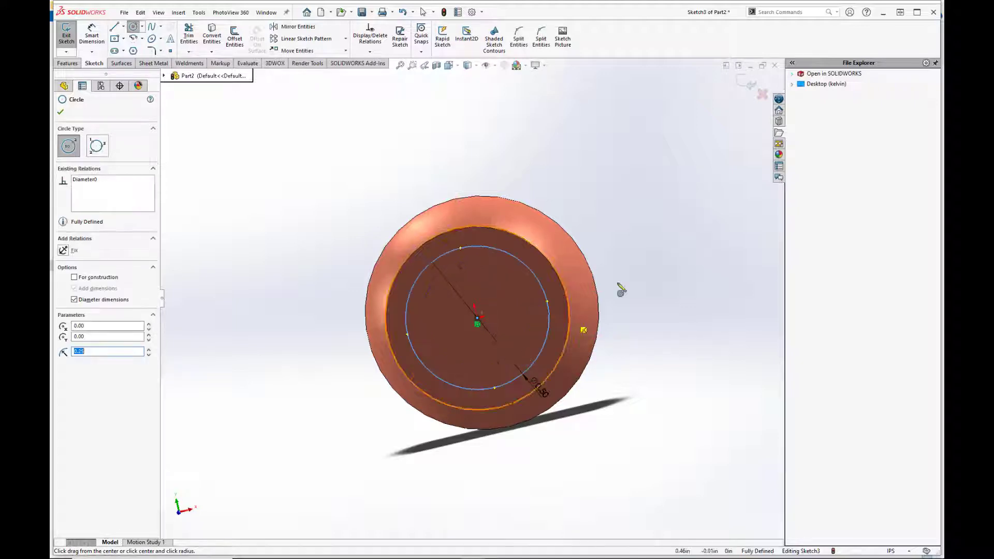
click(746, 82)
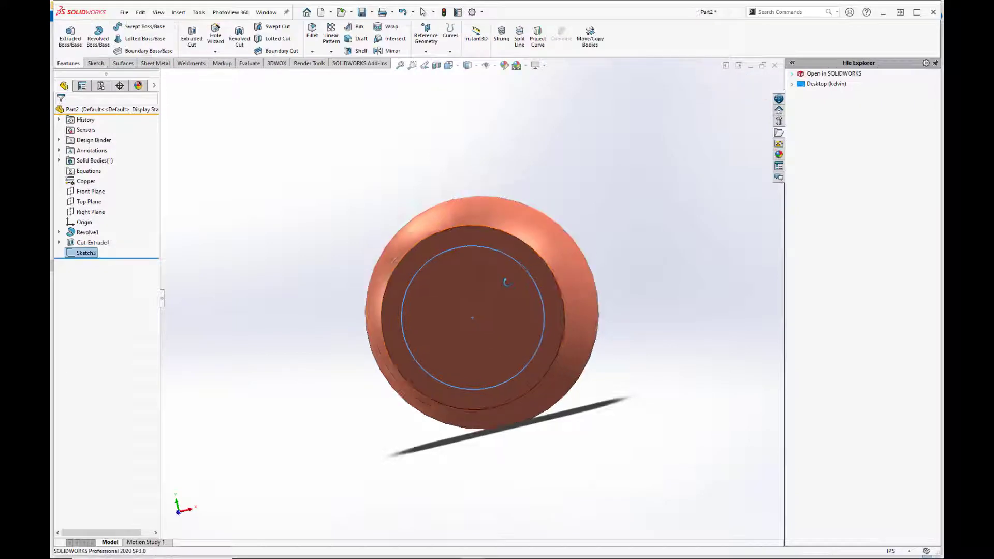
Step: Cut the Ø0.500 circle Through All to bore a hole through the copper ball
click(191, 35)
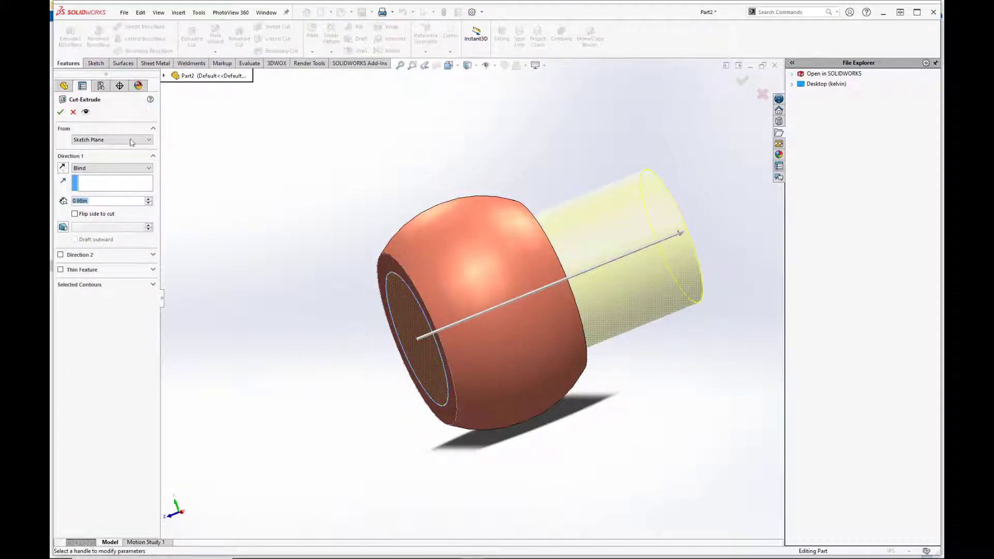
click(127, 168)
click(113, 183)
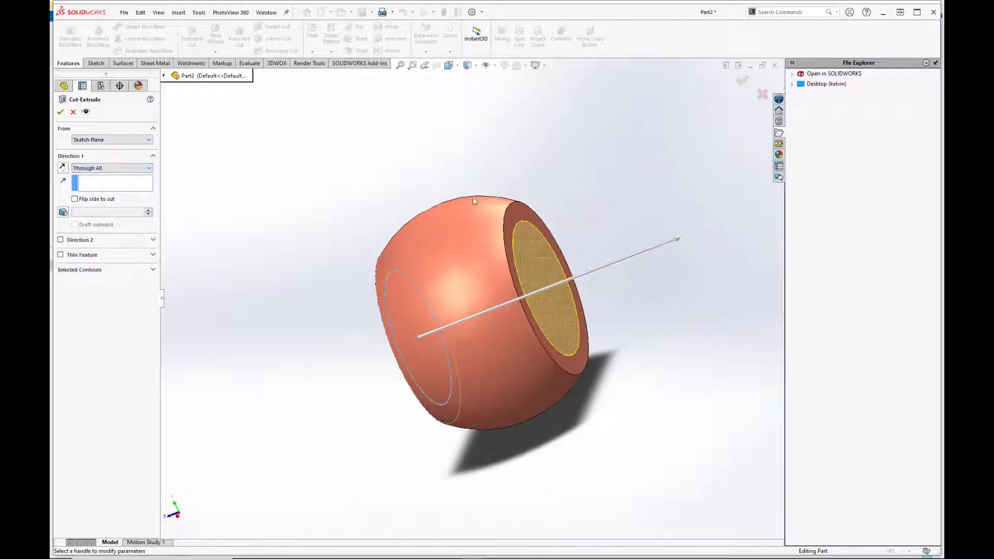
click(60, 112)
middle_drag(252, 259, 390, 95)
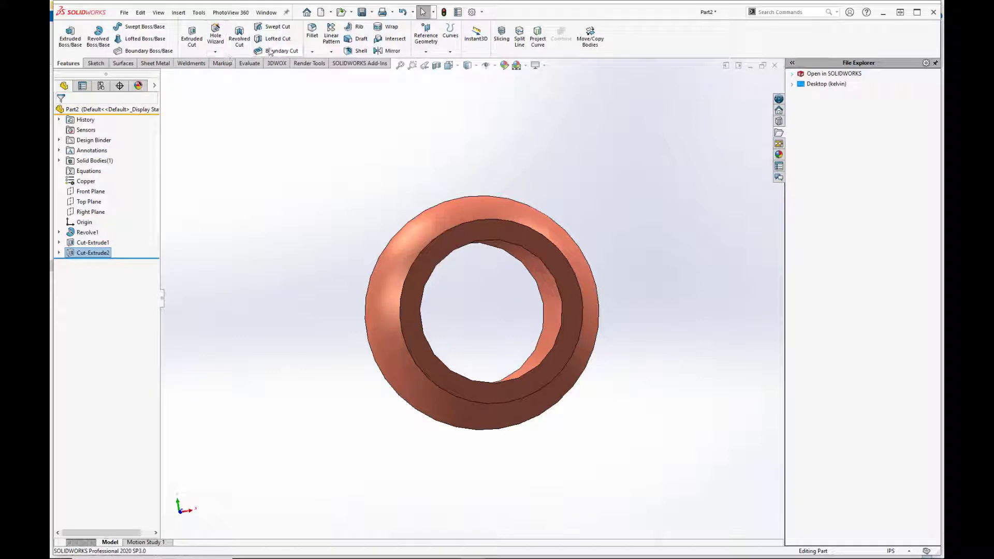
Step: Chamfer both inner edges of the ring's bore at 0.025 in and 45°
click(312, 52)
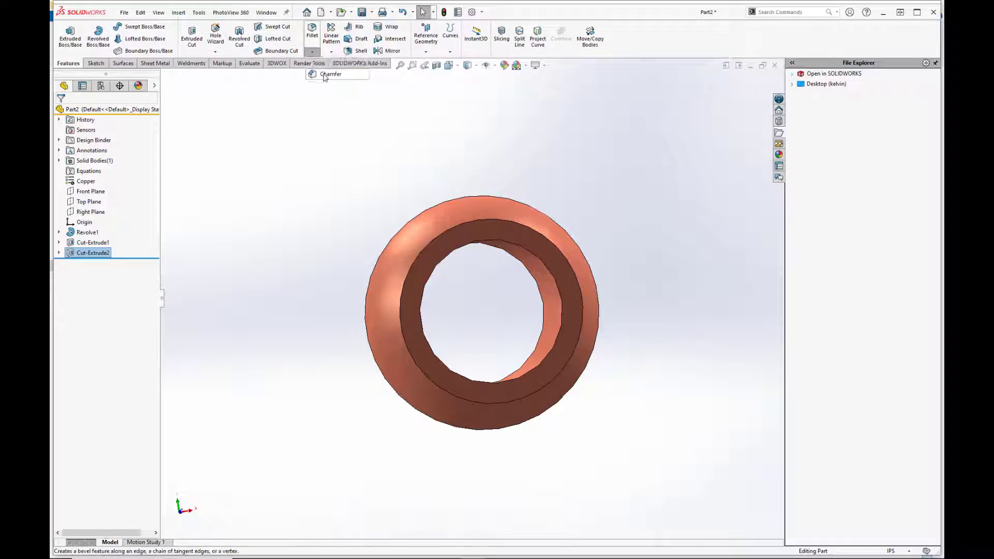
click(331, 74)
click(528, 250)
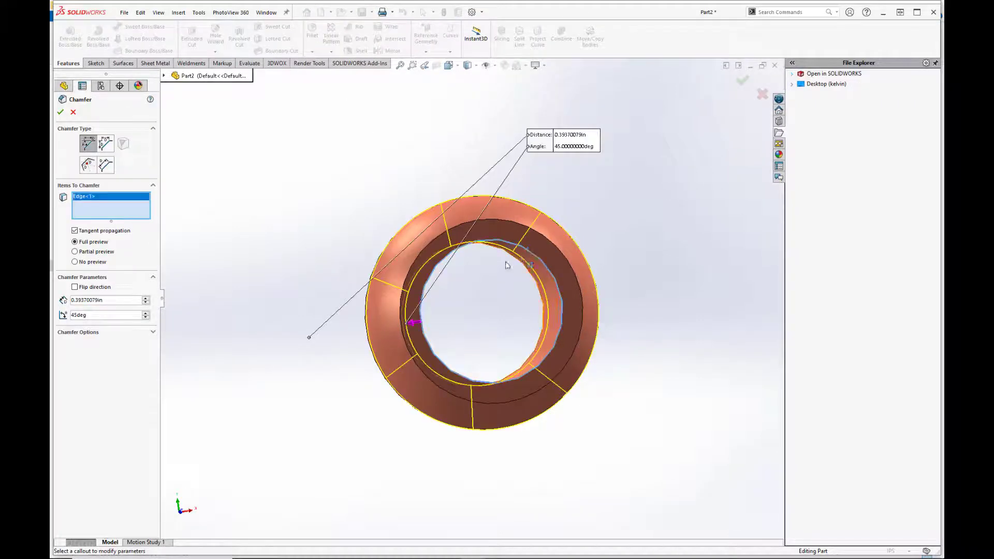
drag(117, 299, 73, 299)
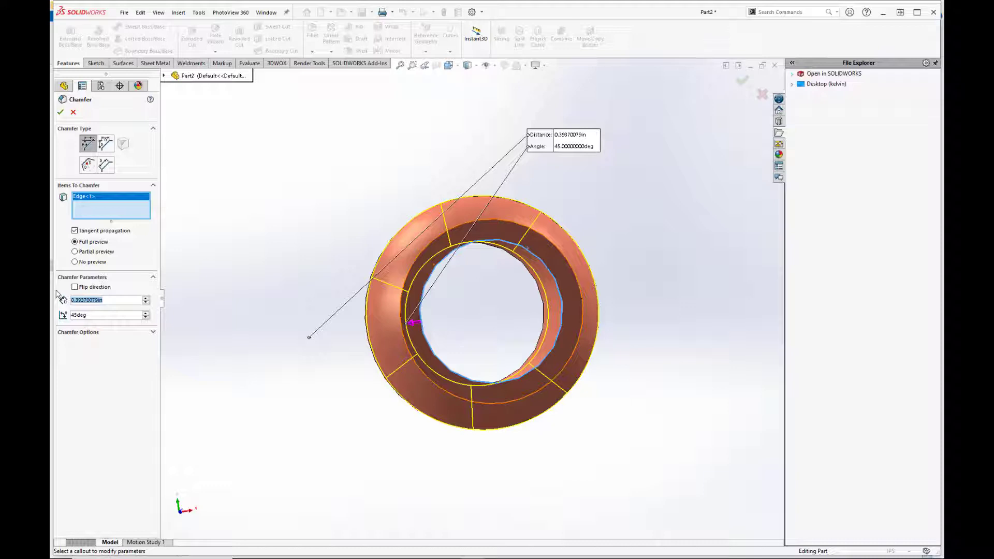
text(.025)
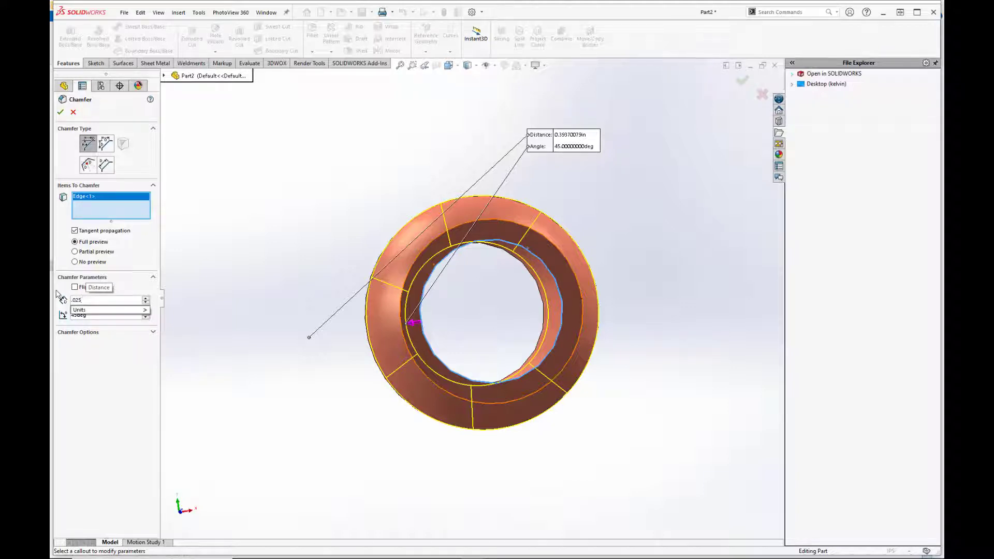
key(Return)
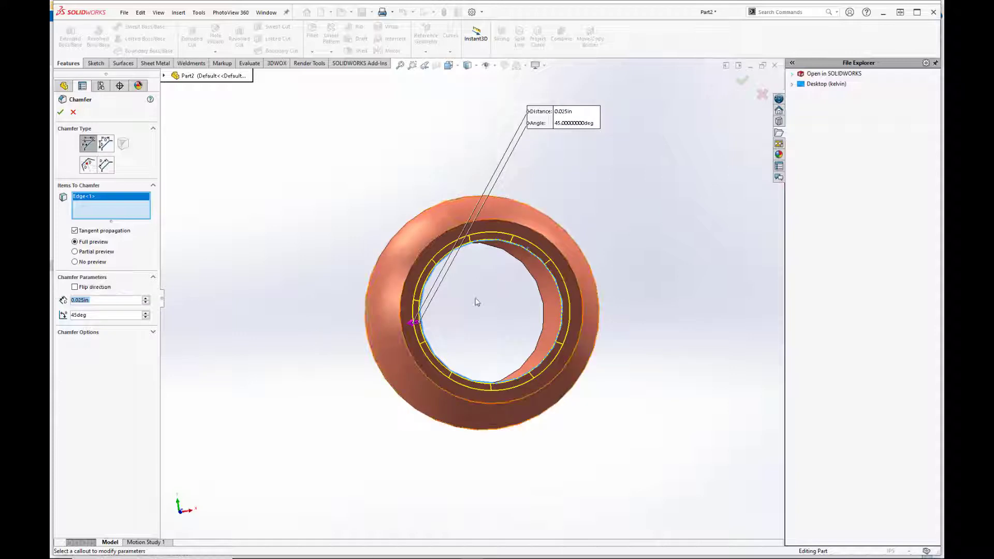
middle_drag(195, 281, 408, 372)
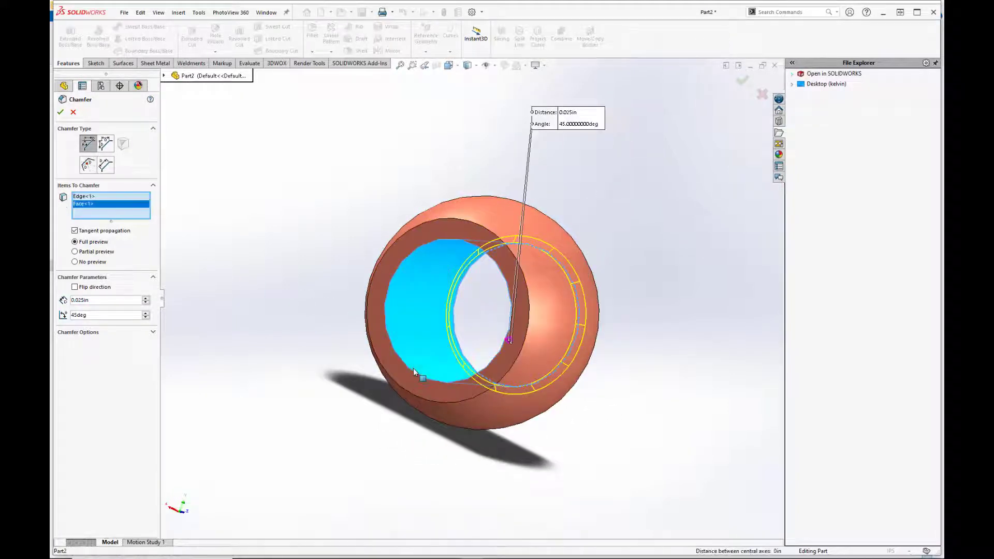
click(412, 370)
middle_drag(412, 371, 313, 355)
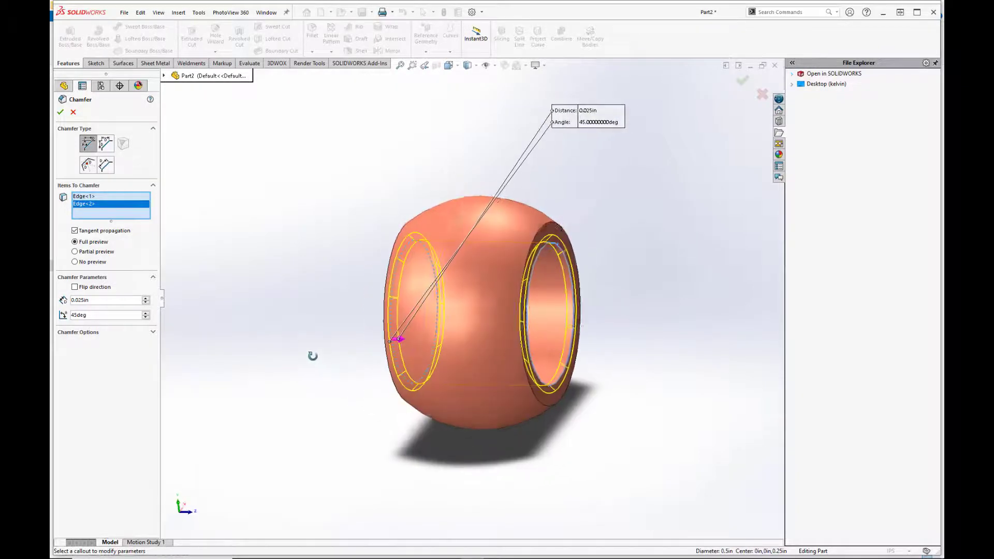
click(60, 113)
mouse_move(517, 314)
middle_down()
mouse_move(408, 329)
mouse_move(588, 193)
mouse_move(371, 269)
mouse_move(426, 378)
mouse_move(505, 419)
mouse_move(643, 377)
mouse_move(554, 436)
mouse_move(444, 359)
middle_up()
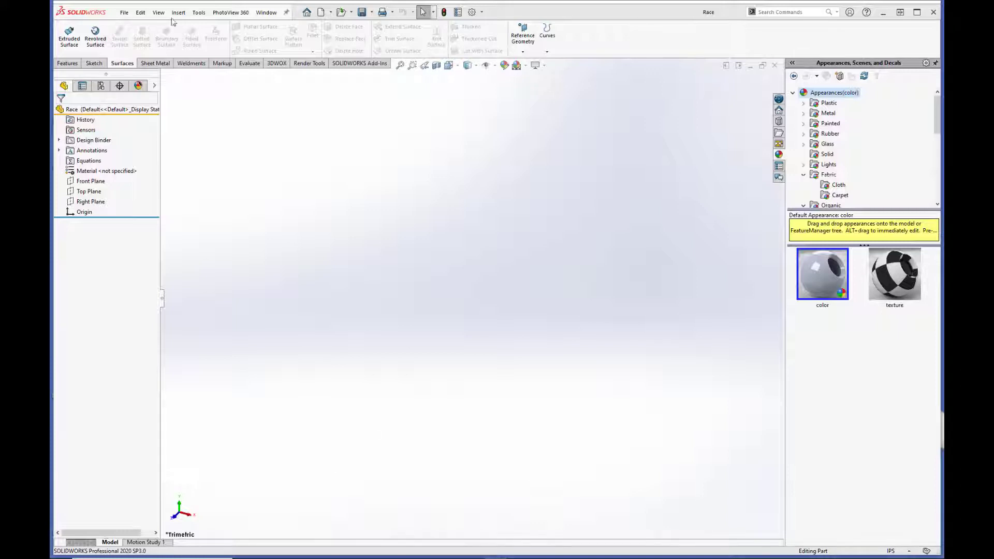
Step: Sketch a Ø1.0 circle at the origin on the Front Plane
click(91, 181)
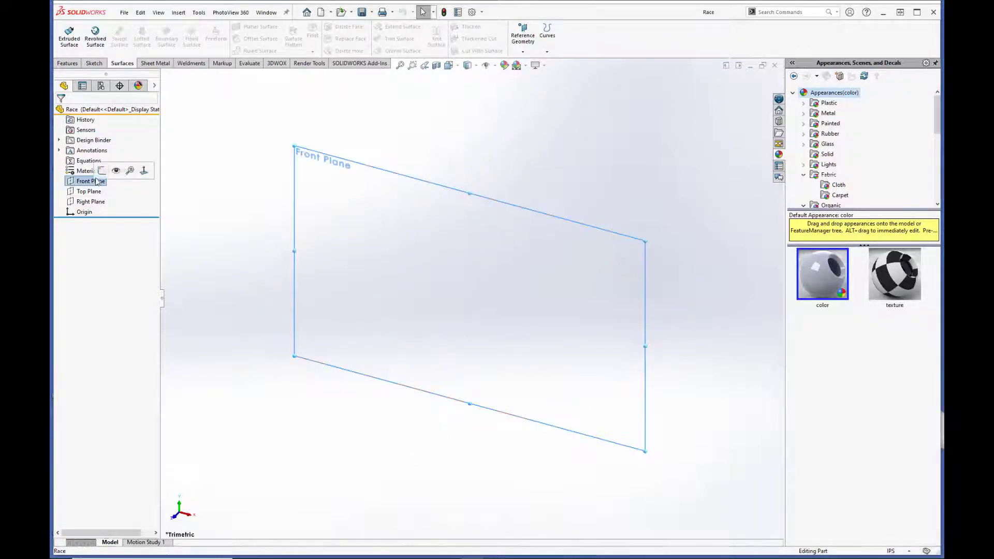
click(102, 175)
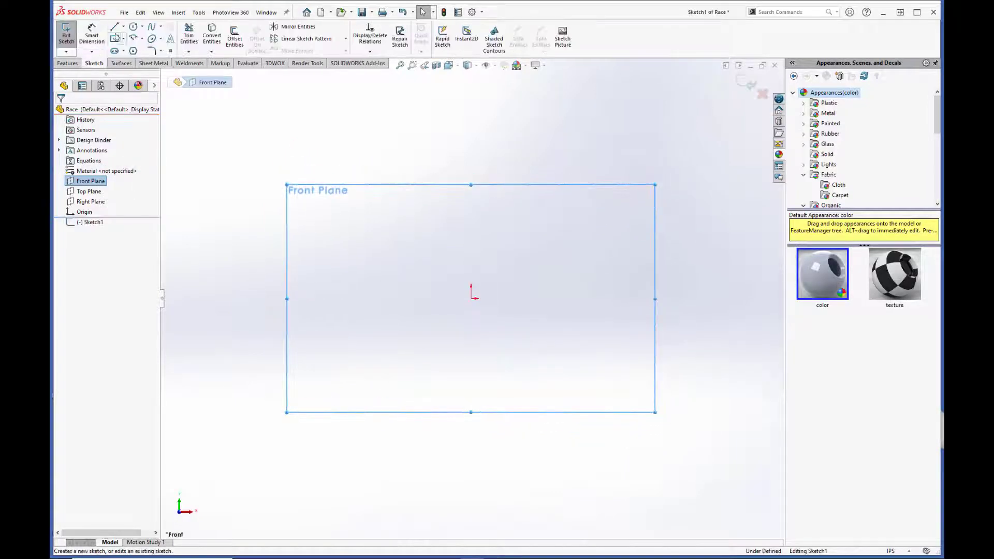
click(133, 28)
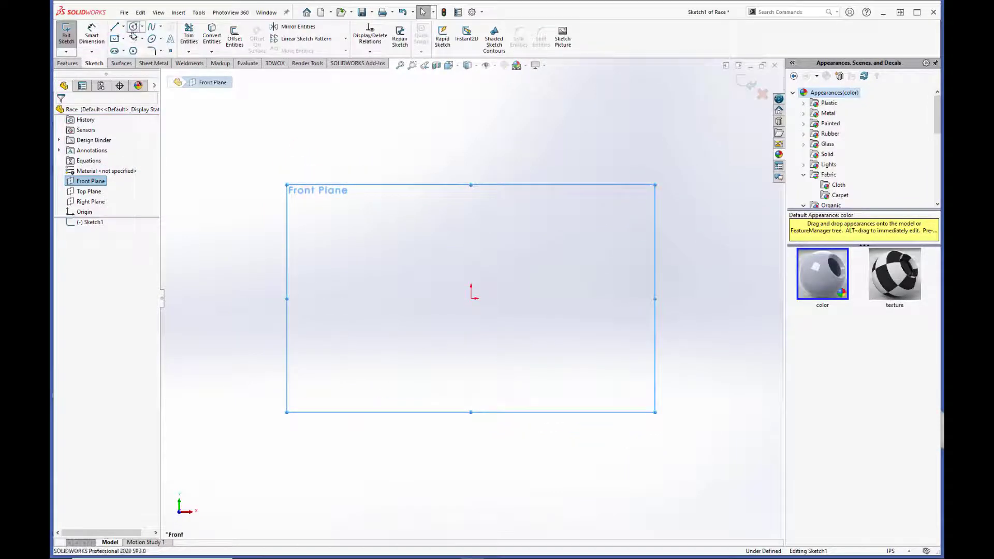
click(470, 299)
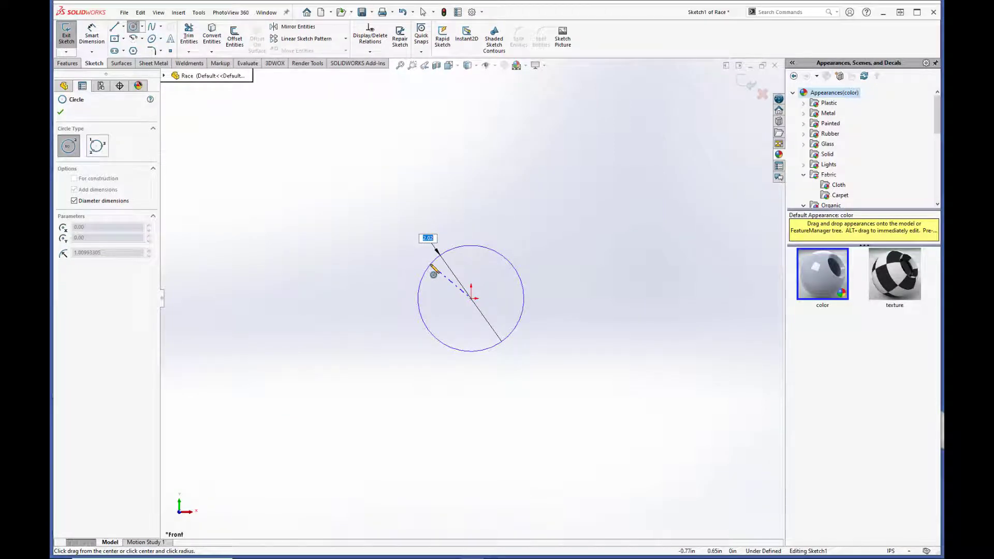
text(1.0)
key(Return)
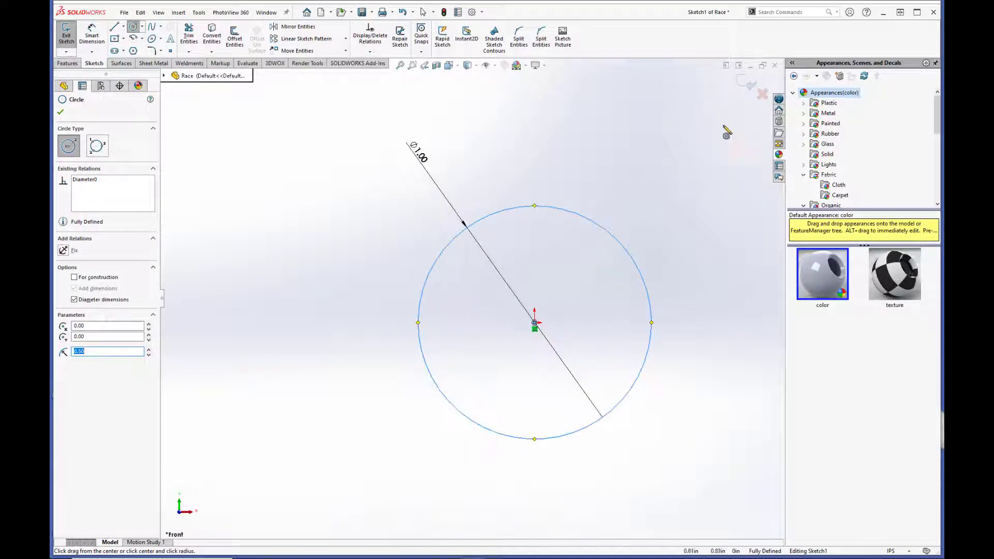
click(750, 84)
Step: Extrude the circle Mid Plane to 0.39 in into a solid cylinder
click(67, 63)
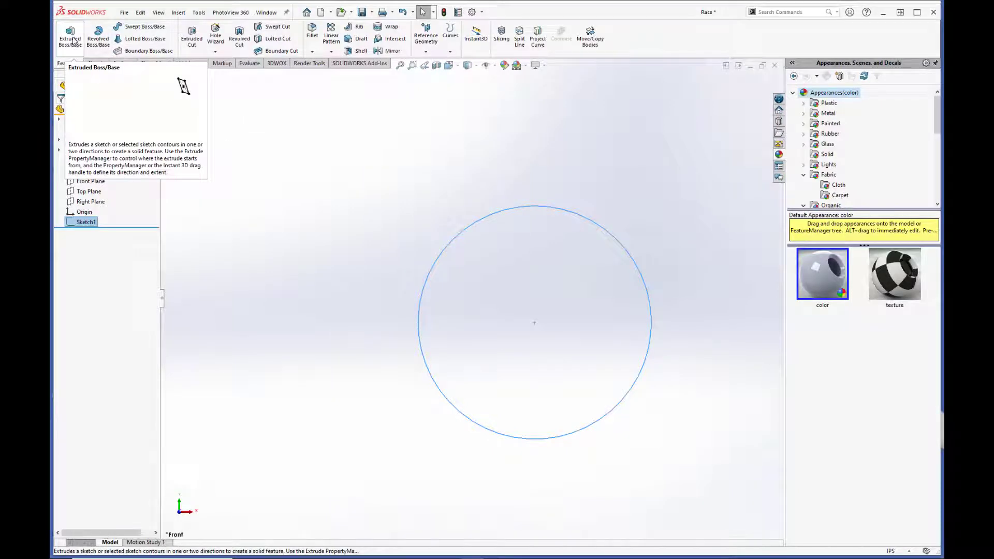
click(71, 37)
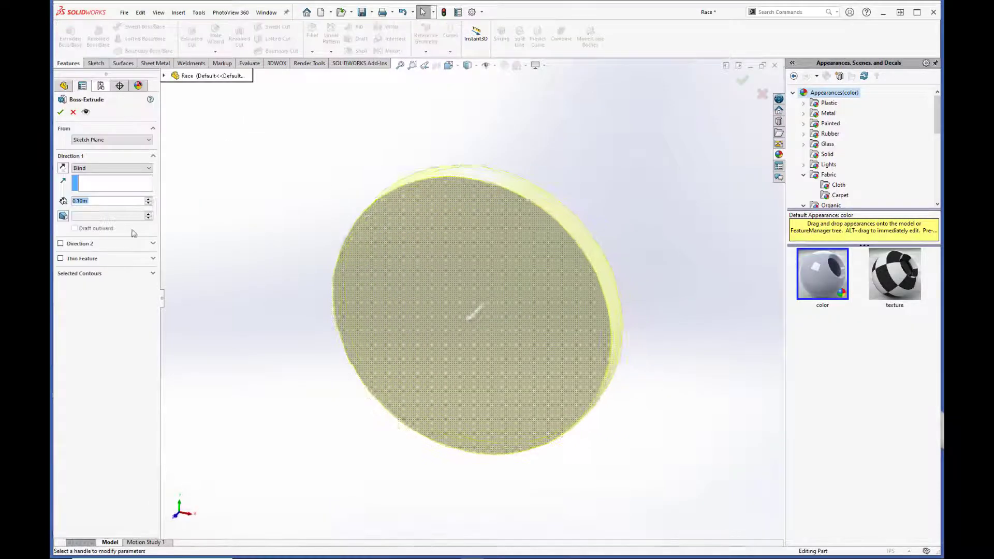
click(96, 168)
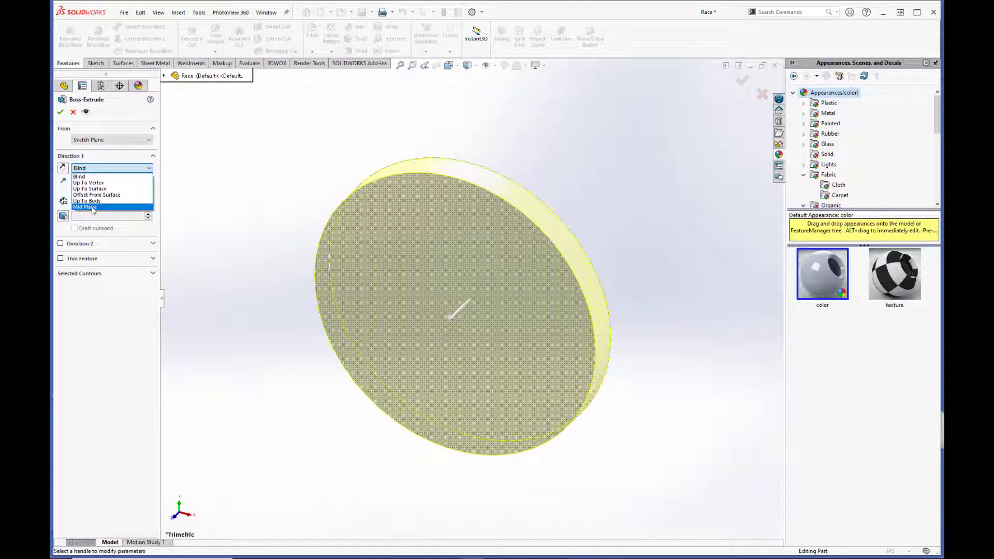
click(85, 207)
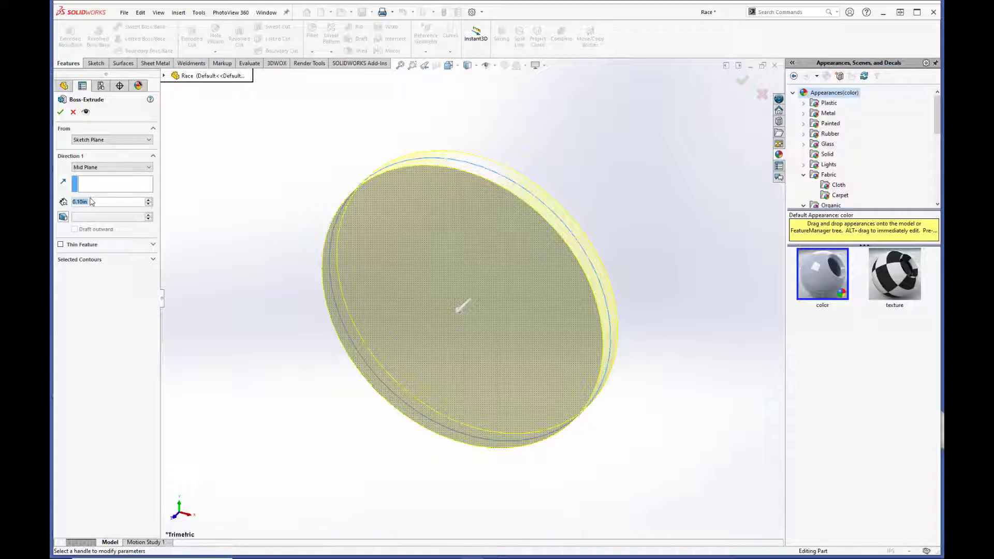
text(.39)
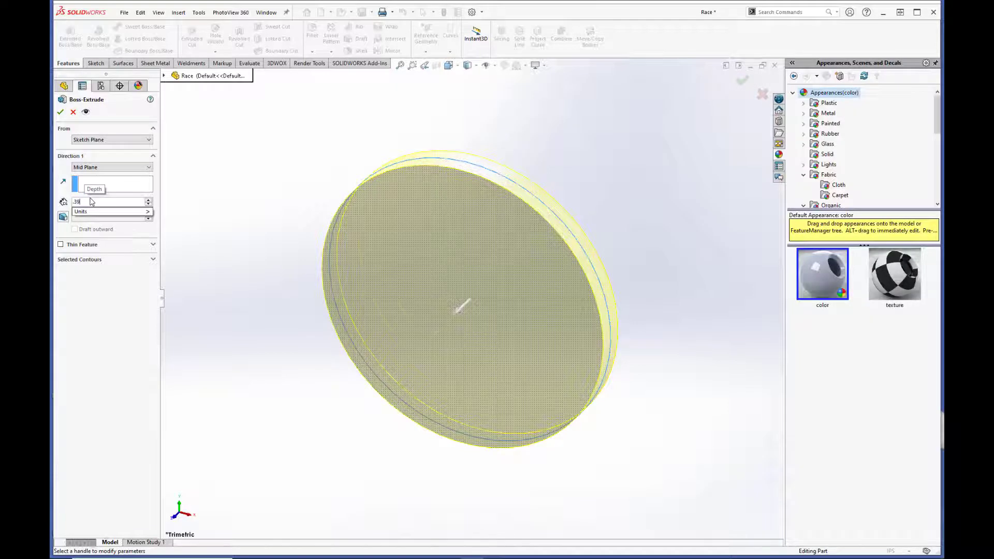
key(Return)
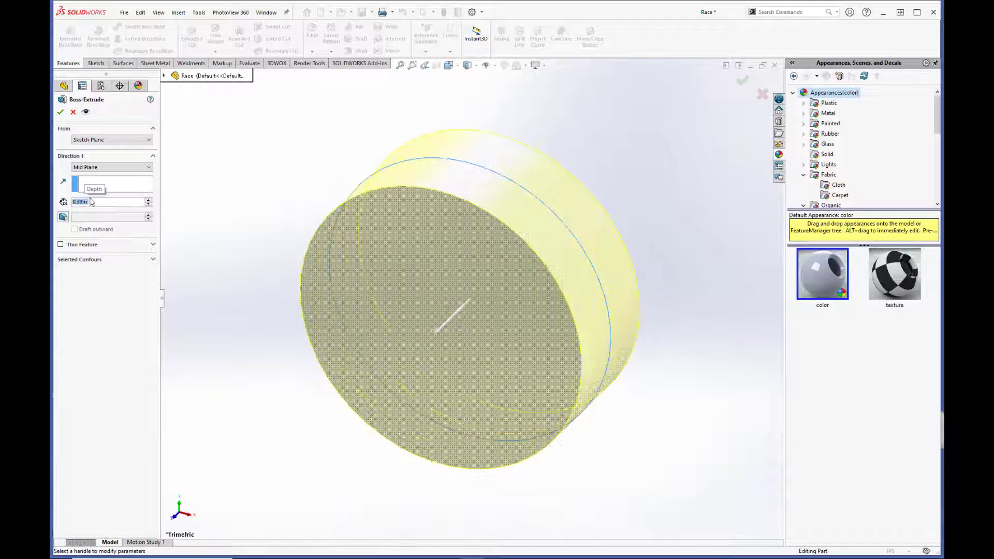
click(60, 112)
mouse_move(399, 324)
middle_down()
mouse_move(341, 321)
mouse_move(366, 296)
middle_up()
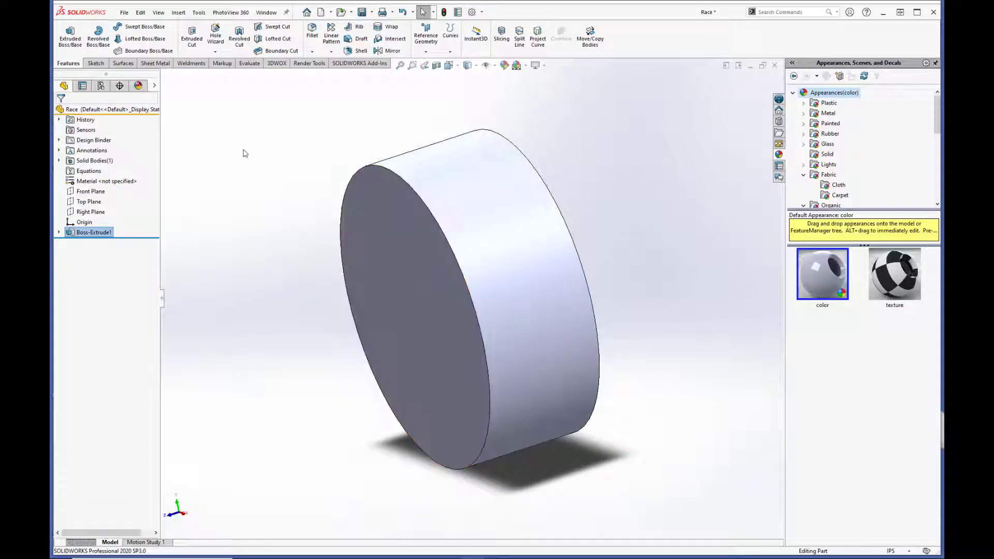
Step: Start a Right Plane sketch and draw a 0.823 in circle centred at the origin
click(239, 42)
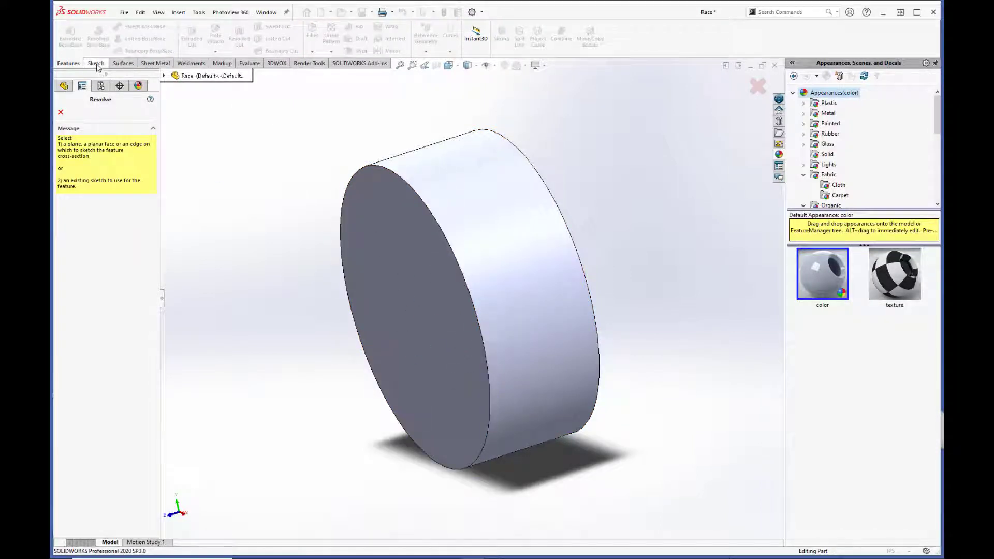
click(164, 76)
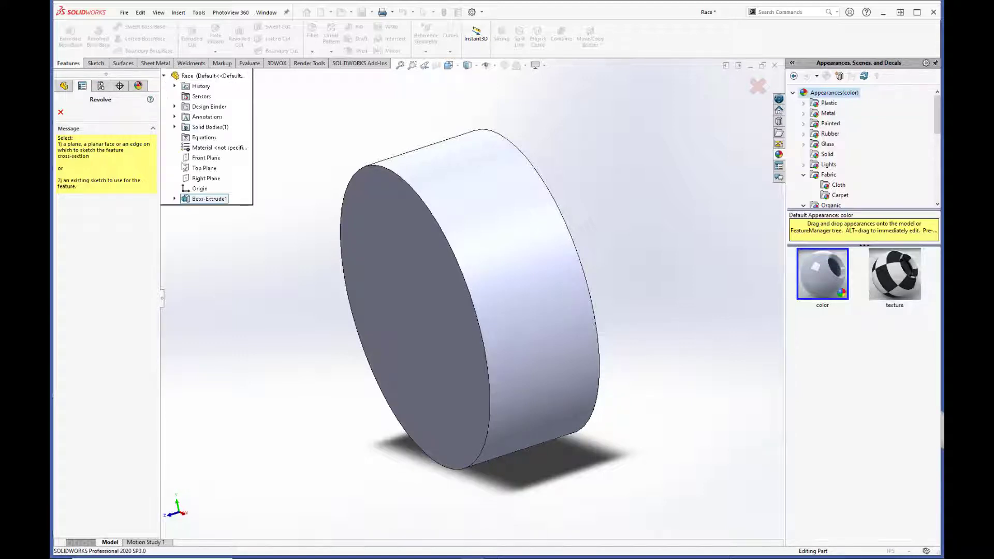
click(206, 178)
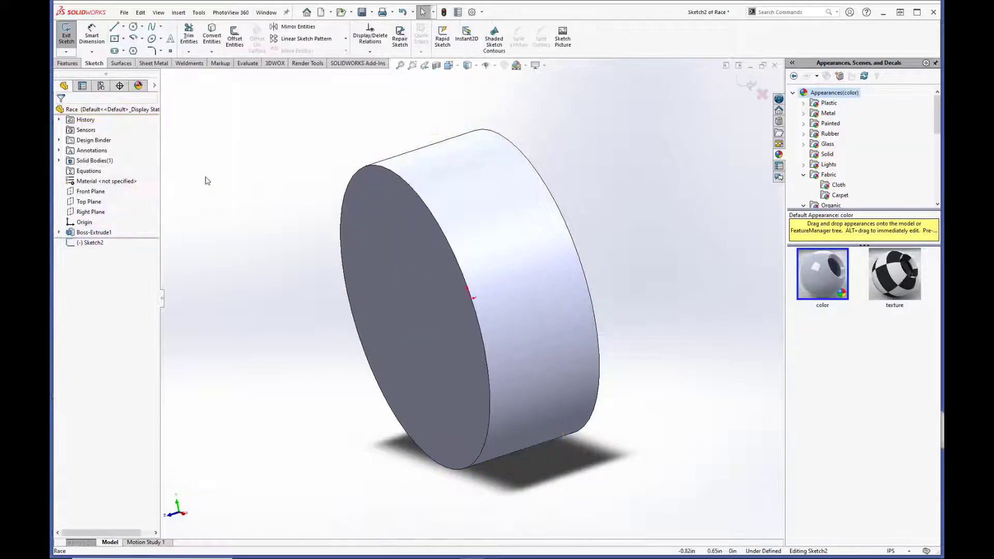
click(133, 26)
mouse_move(409, 295)
middle_down()
mouse_move(434, 313)
mouse_move(484, 305)
middle_up()
click(469, 299)
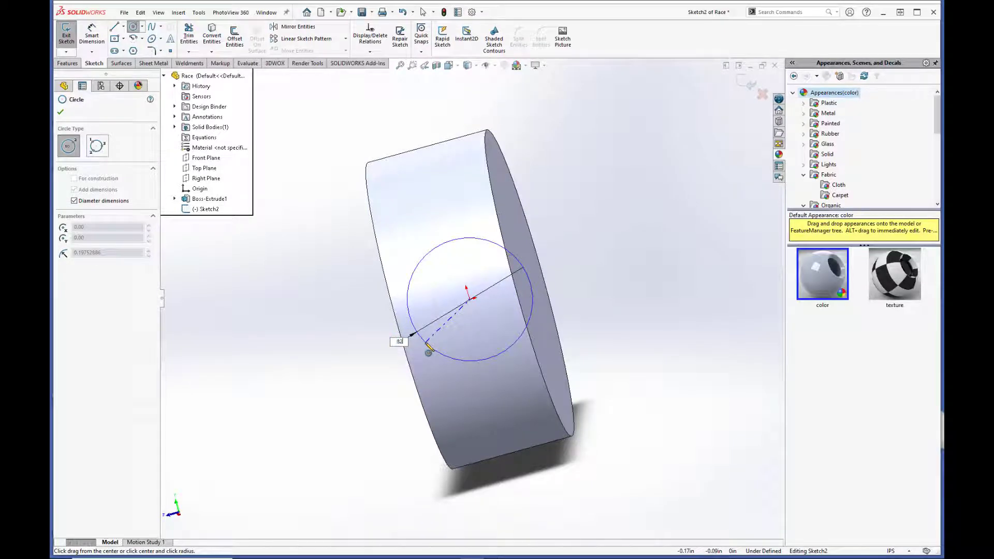
text(.823)
key(Return)
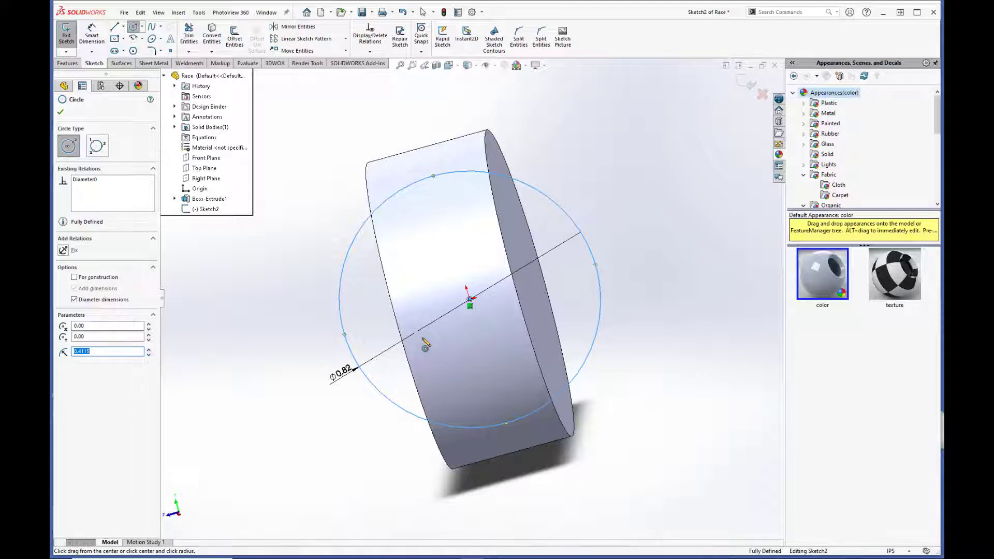
click(62, 113)
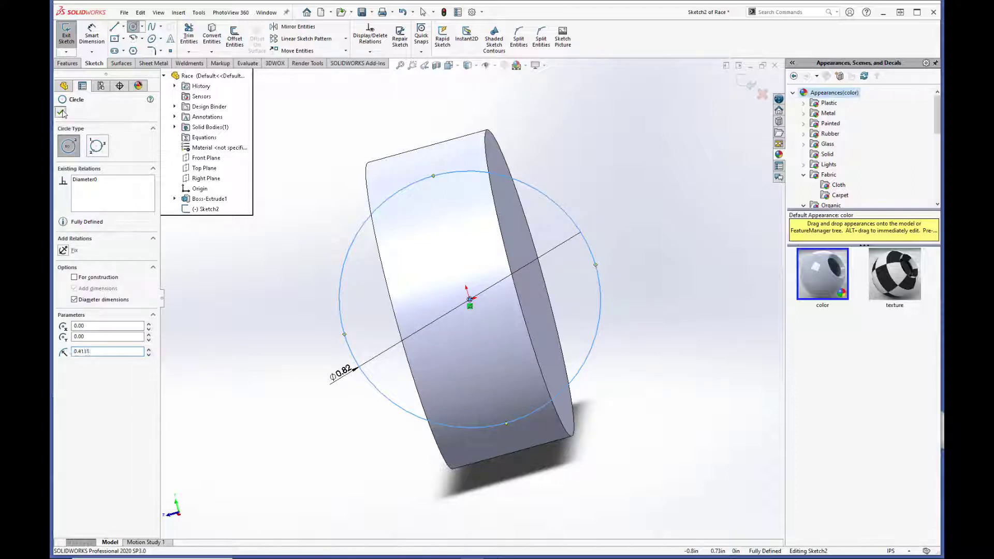
Step: Draw a line across the circle's full diameter
click(114, 27)
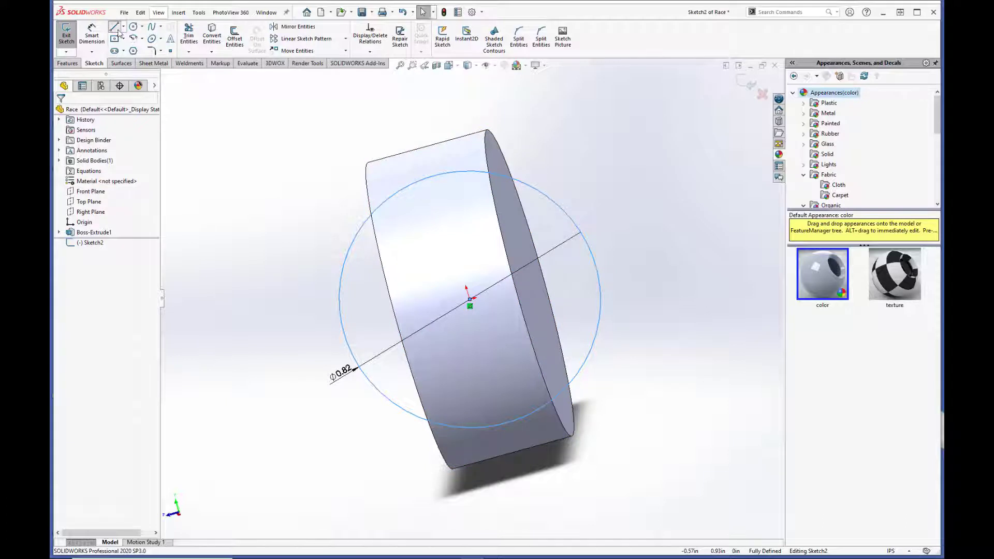
click(344, 334)
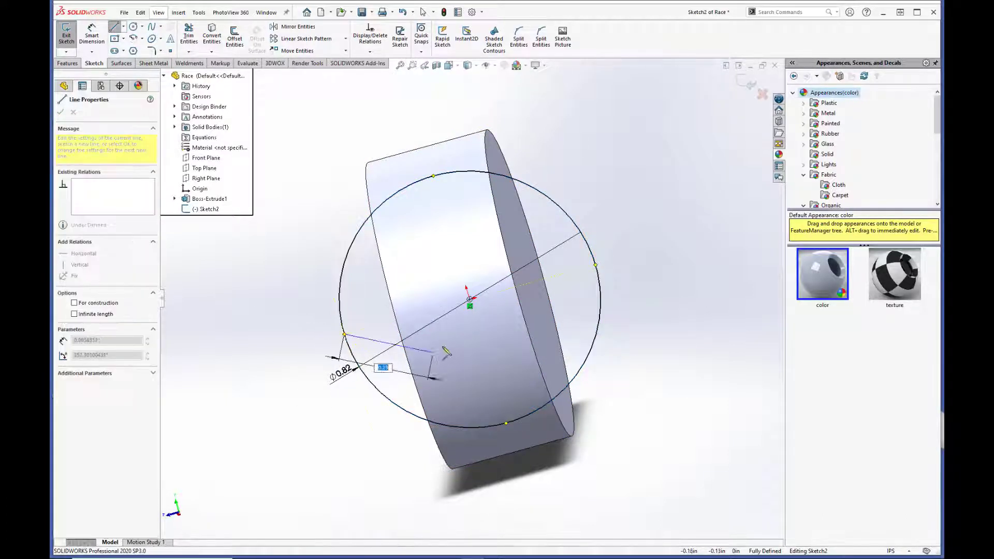
click(595, 265)
key(Escape)
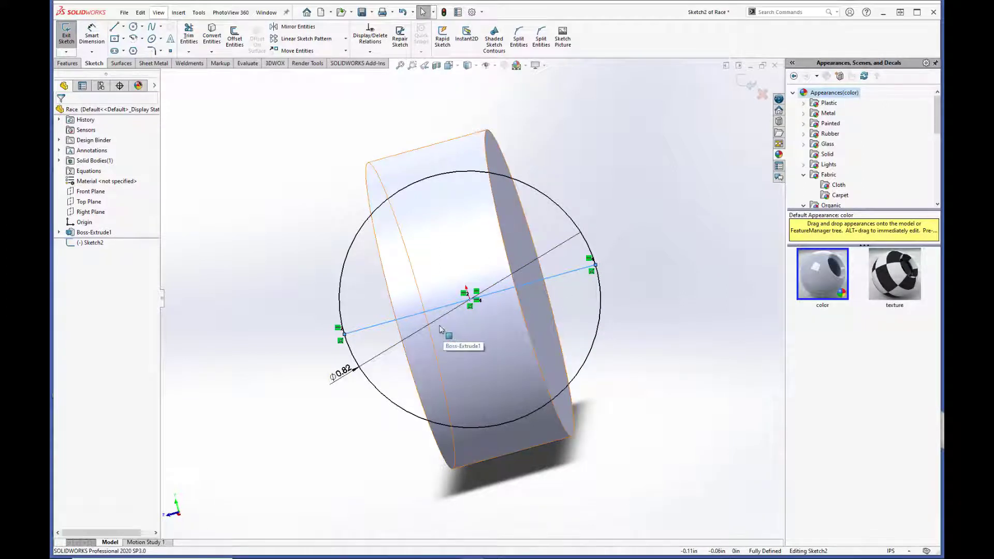
Step: Draw a centerline from the diameter's left end extending past the circle's right side
click(123, 26)
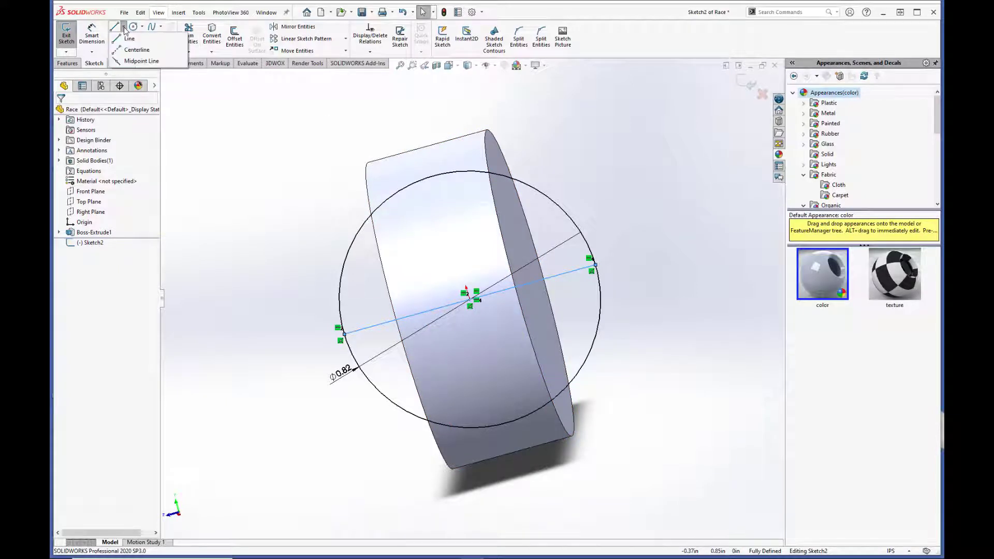
click(132, 50)
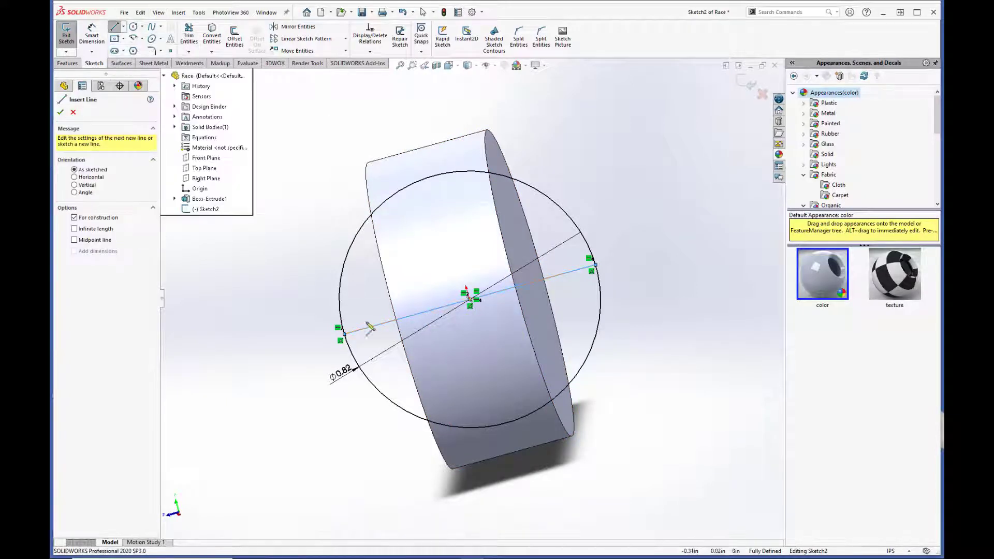
click(344, 334)
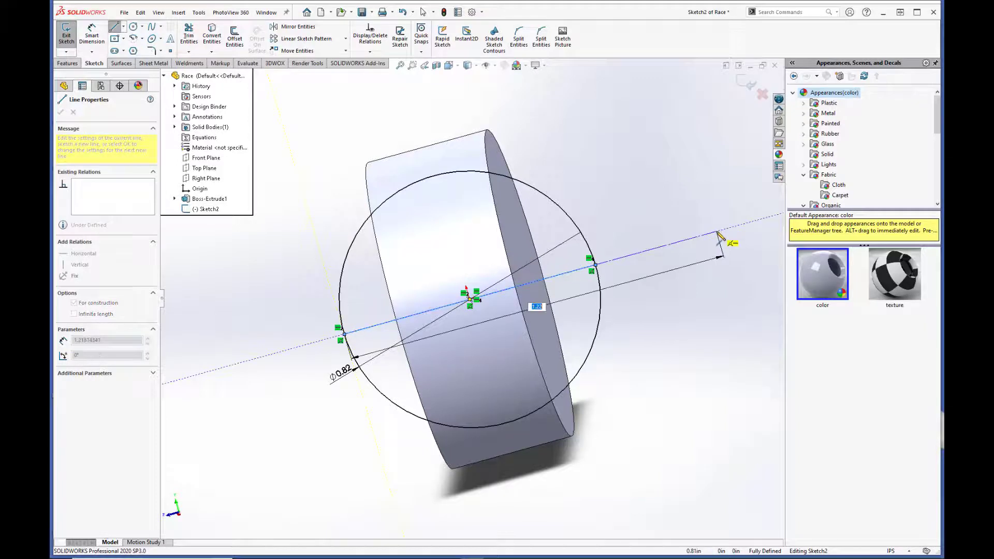
click(717, 233)
key(Escape)
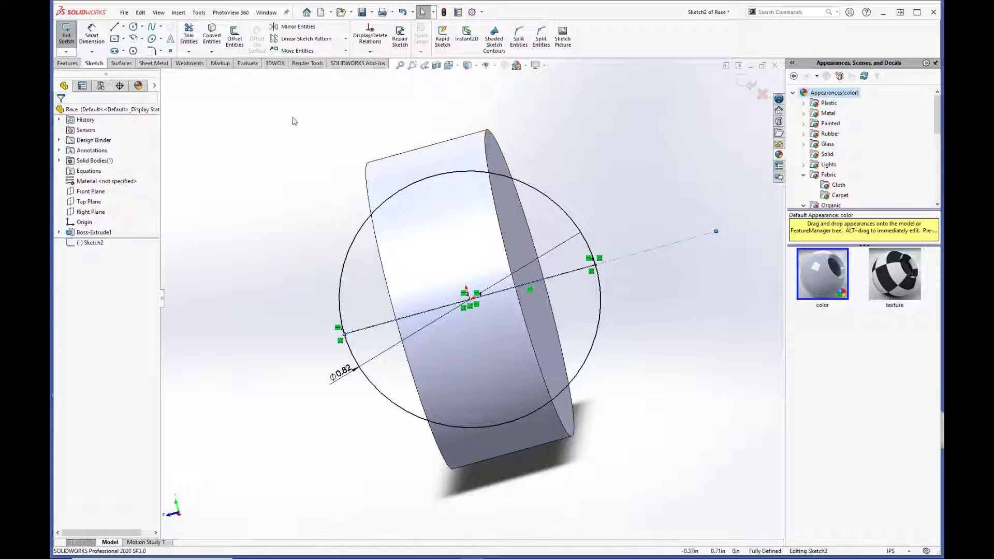
Step: Trim away the circle's lower half, leaving only the upper arc
click(189, 36)
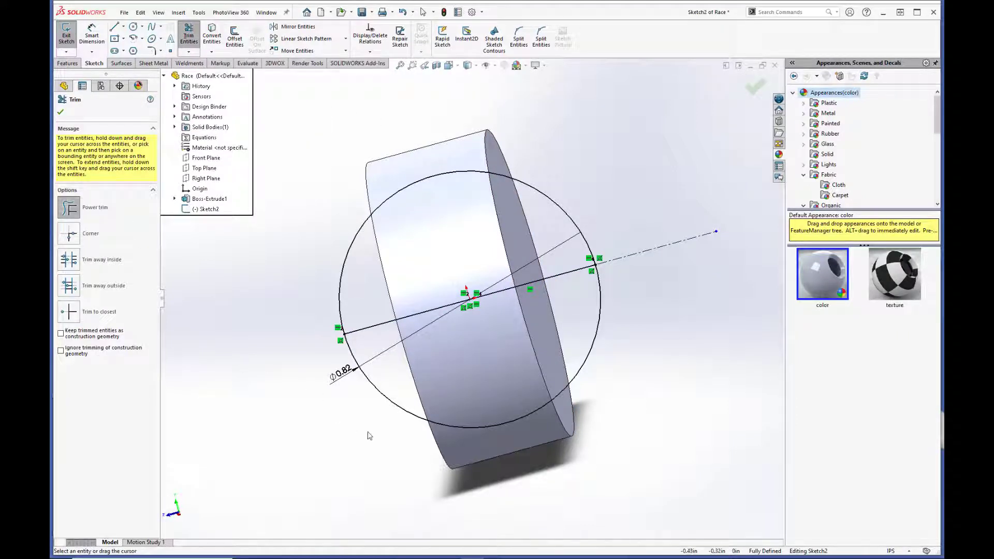
drag(374, 434, 397, 403)
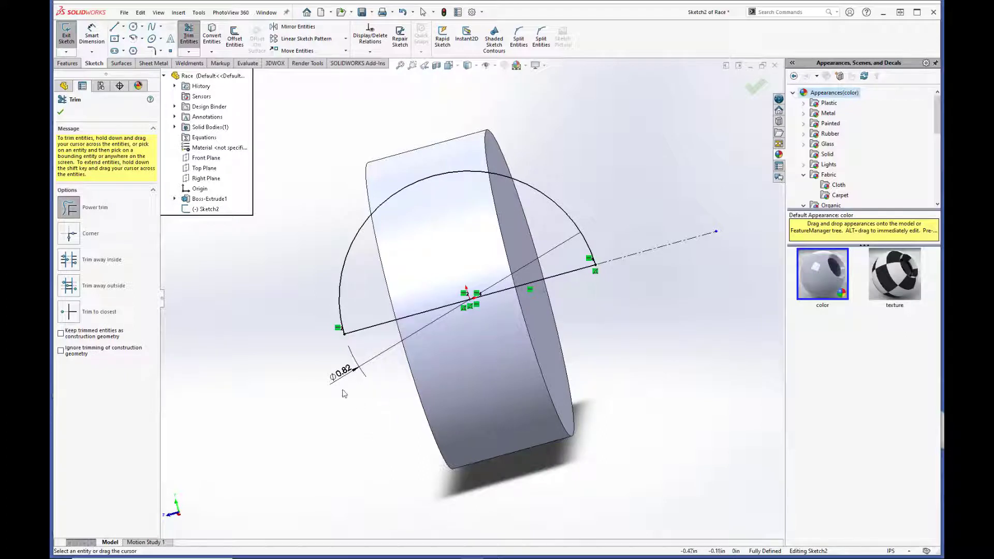
mouse_move(346, 389)
middle_down()
mouse_move(299, 382)
mouse_move(385, 359)
middle_up()
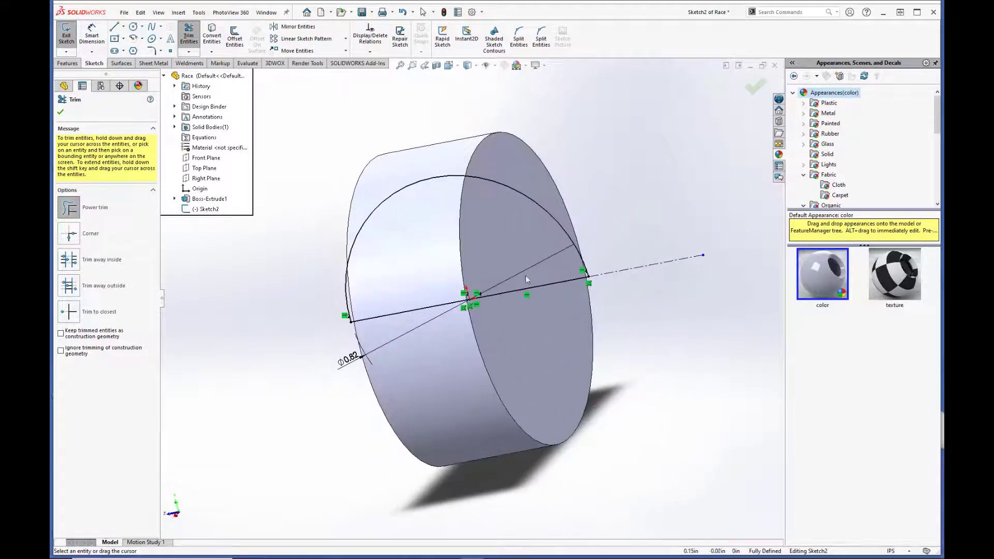
click(757, 87)
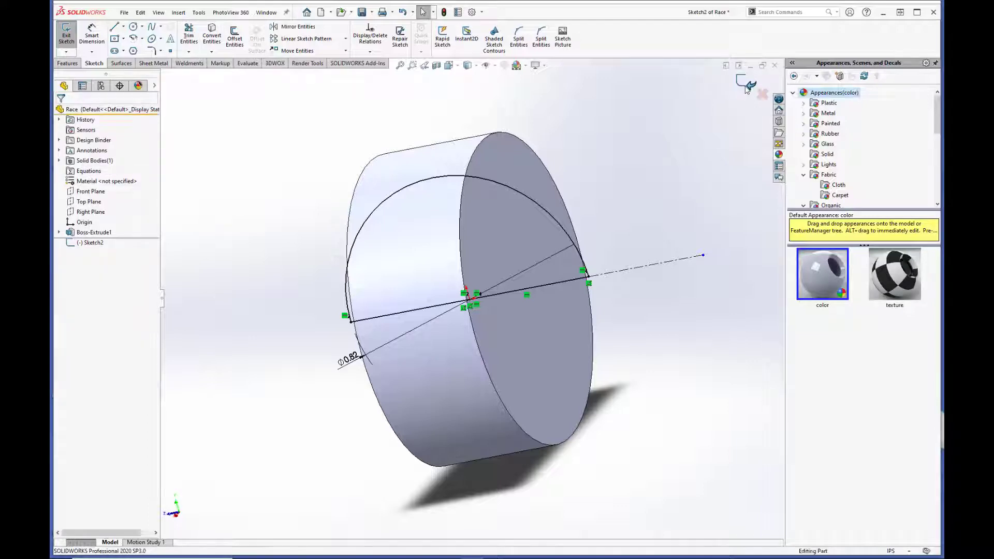
Step: Revolve-cut the half-circle 360° around the centerline to hollow a spherical seat
click(746, 84)
middle_drag(598, 189, 551, 207)
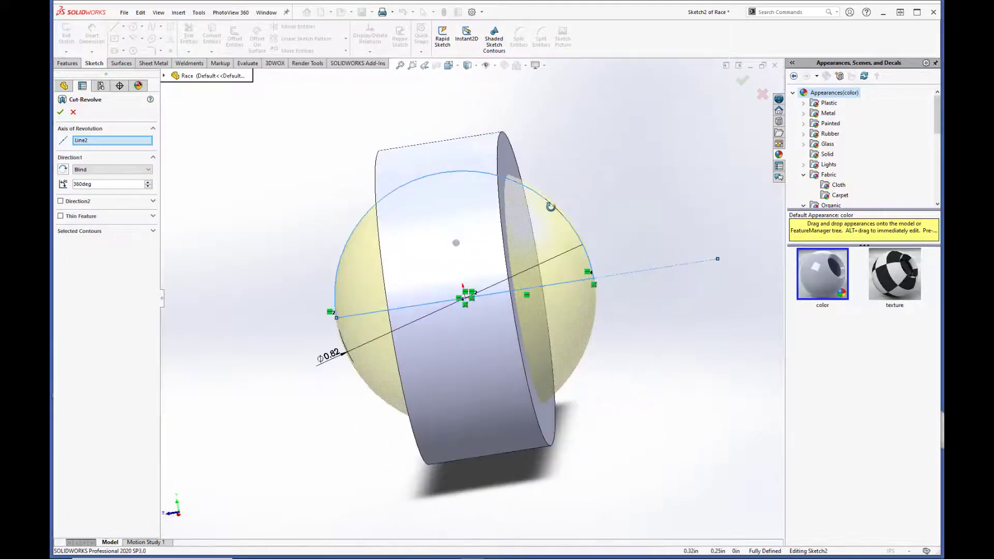
click(61, 113)
middle_drag(303, 223, 332, 229)
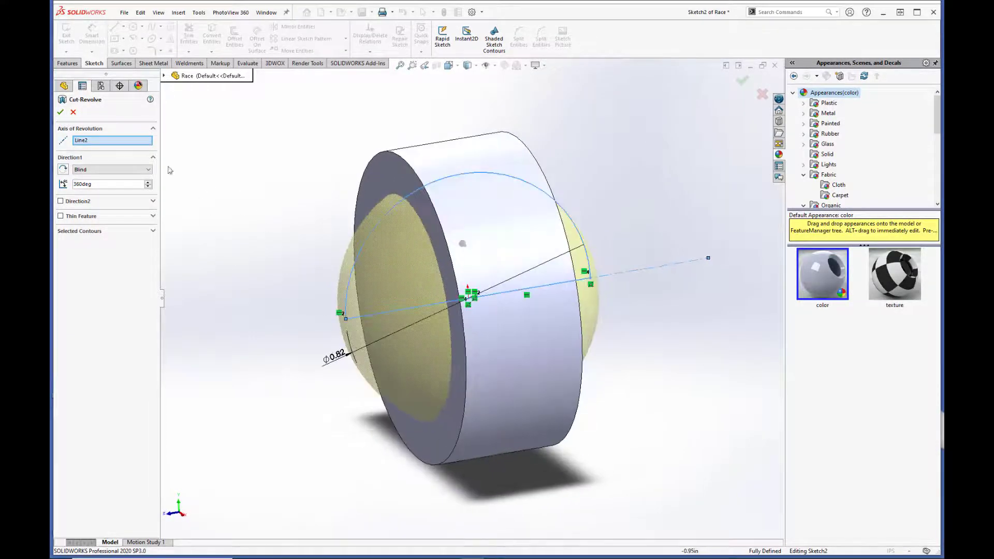
click(60, 112)
middle_drag(316, 337, 342, 260)
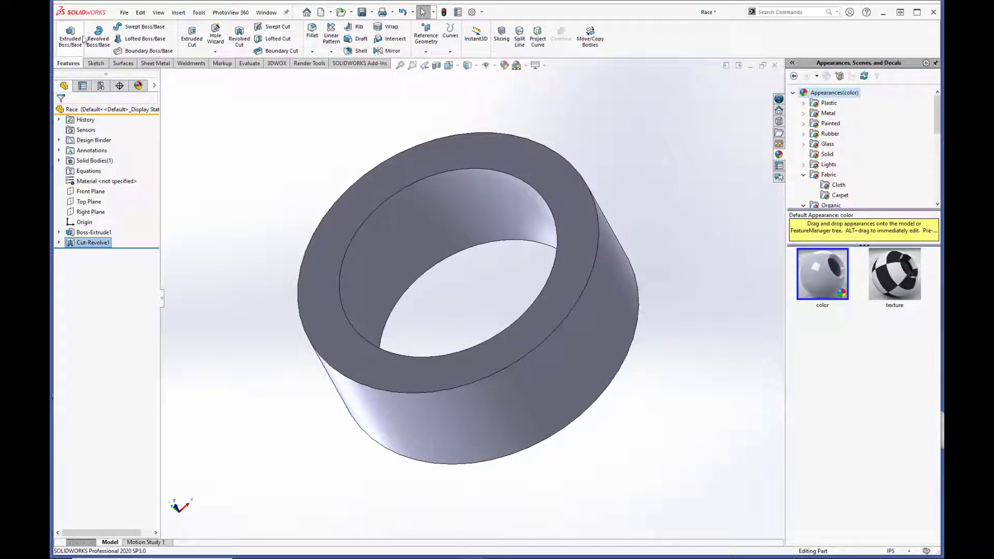
Step: Start a sketch on the Right Plane and view it Normal To
click(97, 213)
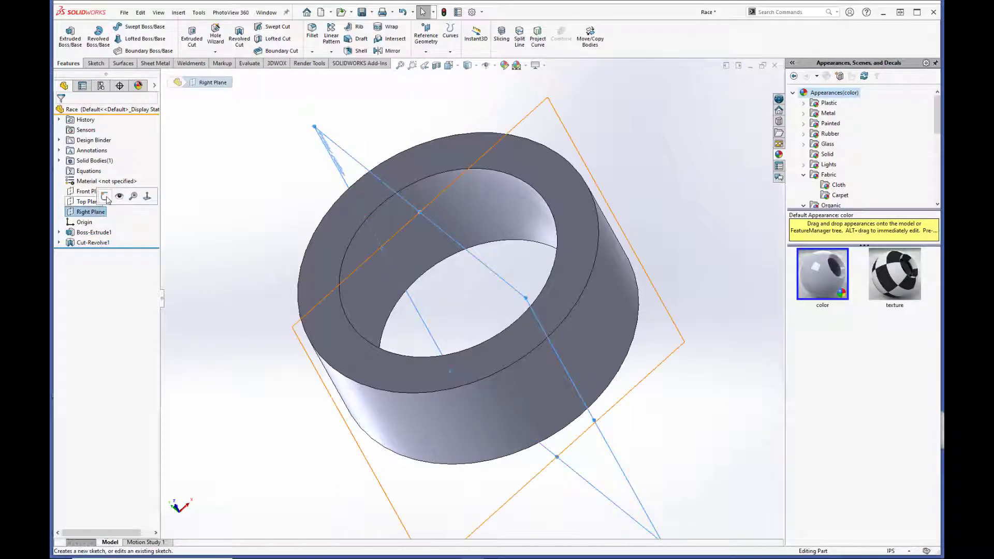
click(105, 196)
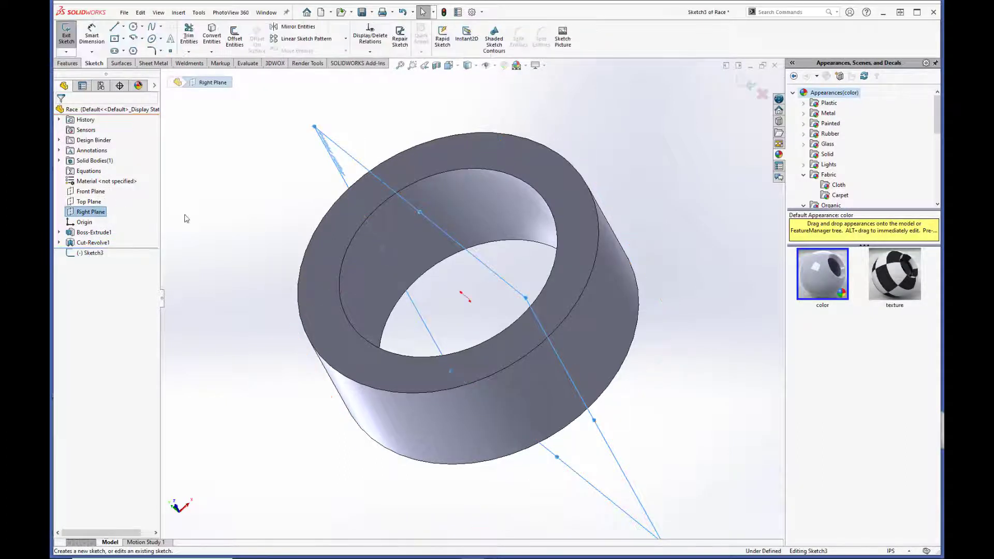
key(space)
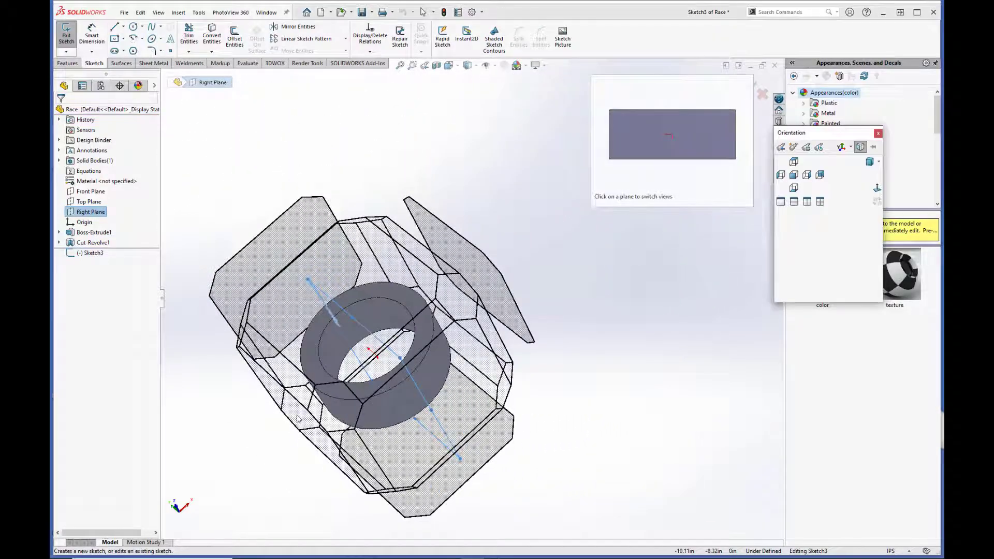
click(298, 418)
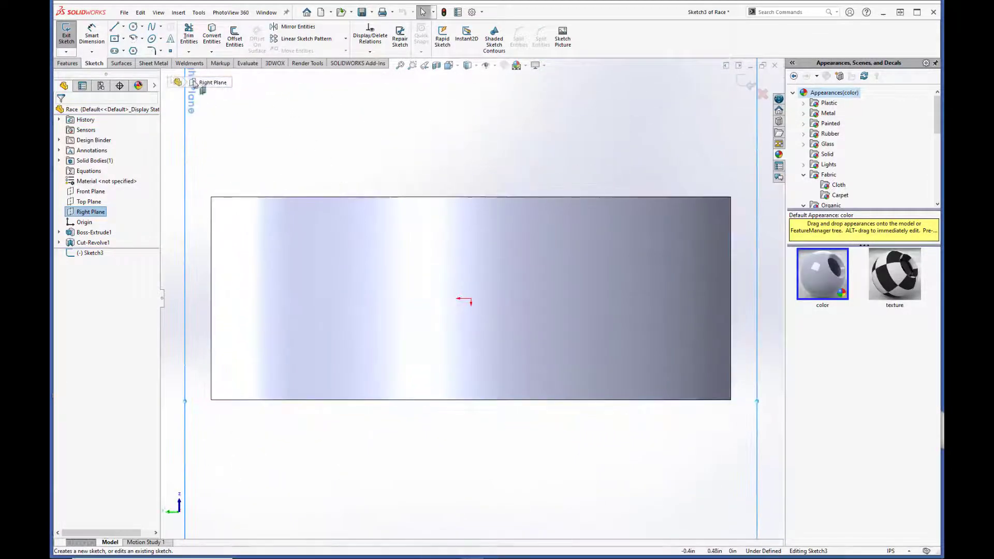
Step: Draw a vertical centerline from the origin up past the race's top edge
click(123, 28)
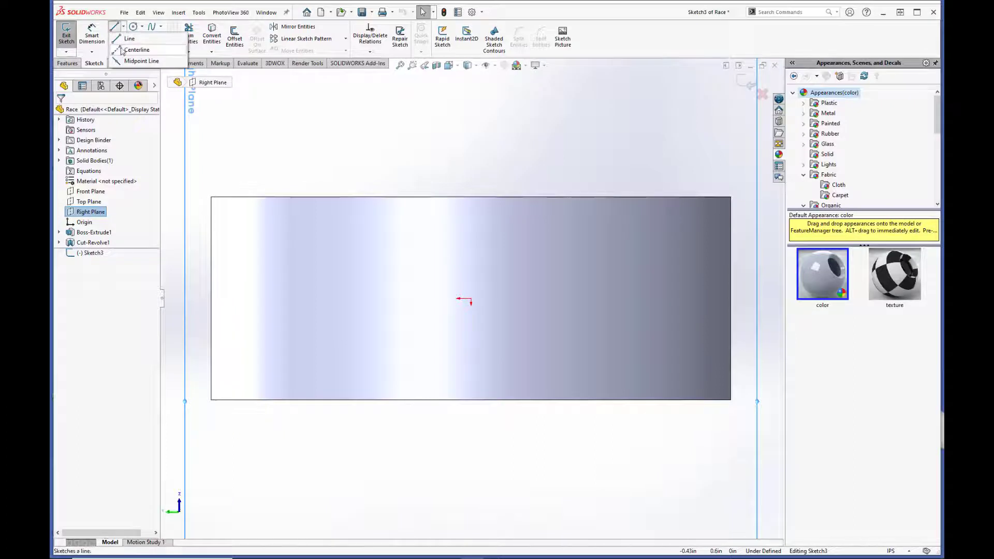
click(137, 43)
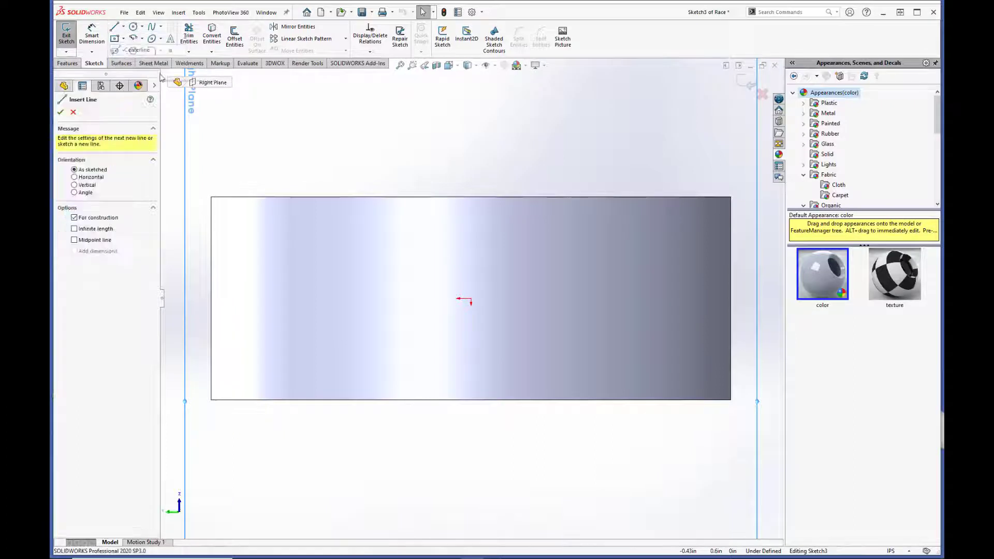
click(471, 302)
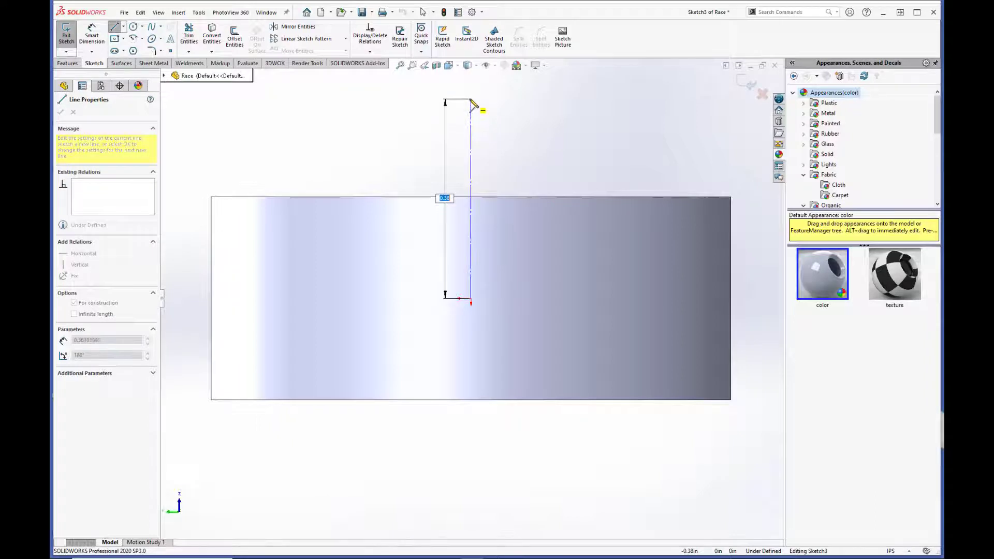
click(471, 99)
key(Escape)
key(Escape)
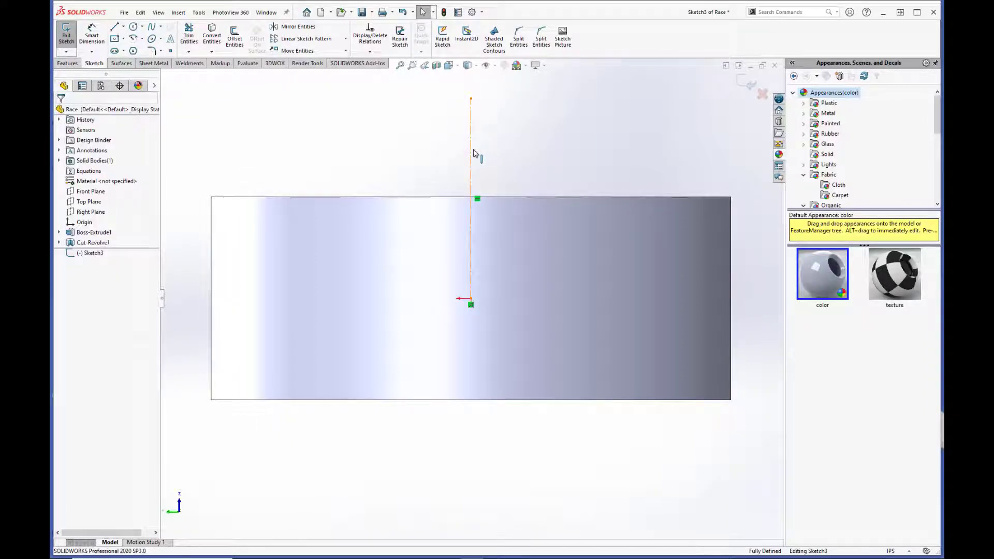
click(473, 153)
click(414, 160)
scroll(350, 178, down, 2)
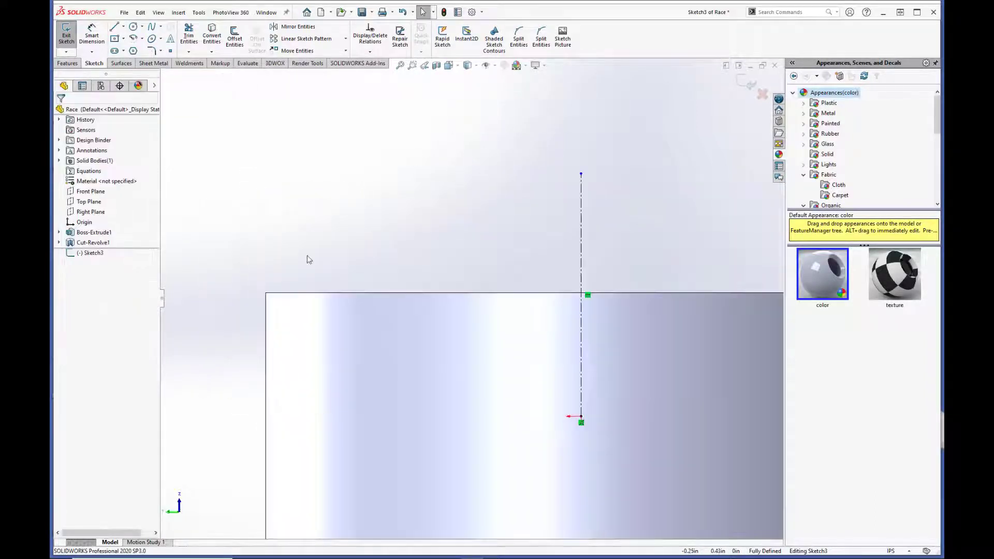
Step: Draw a first sloped line from the top edge, then delete a misplaced sketch line
click(114, 27)
click(297, 294)
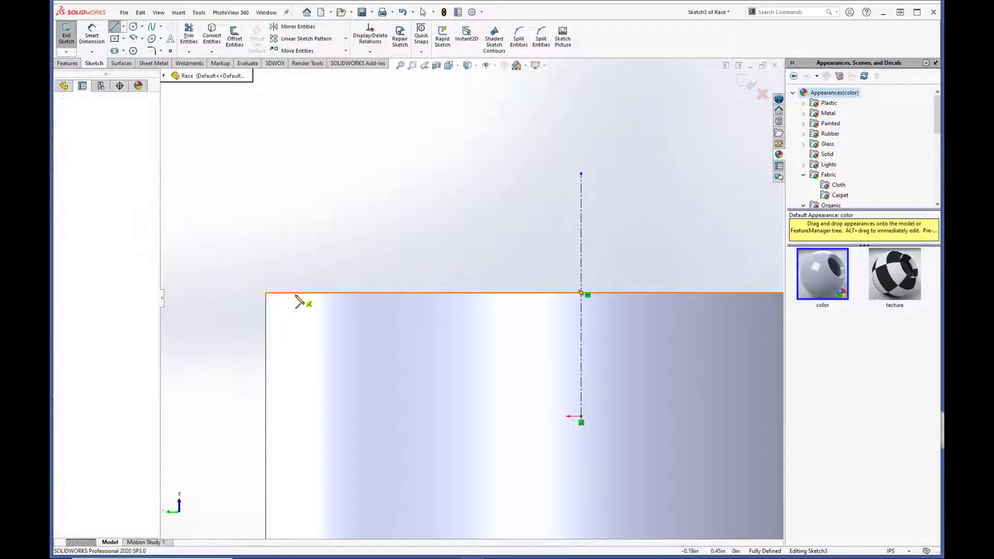
click(307, 332)
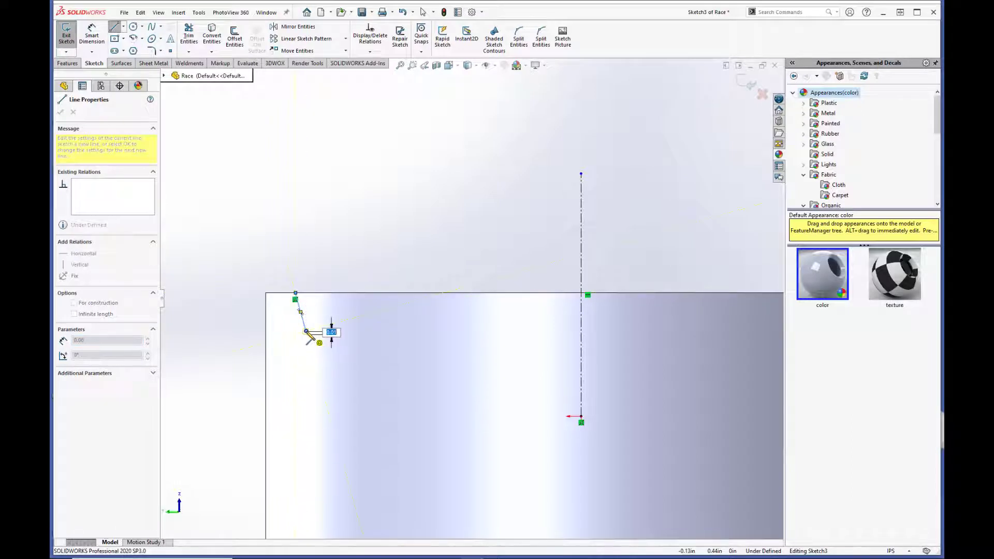
scroll(310, 336, down, 8)
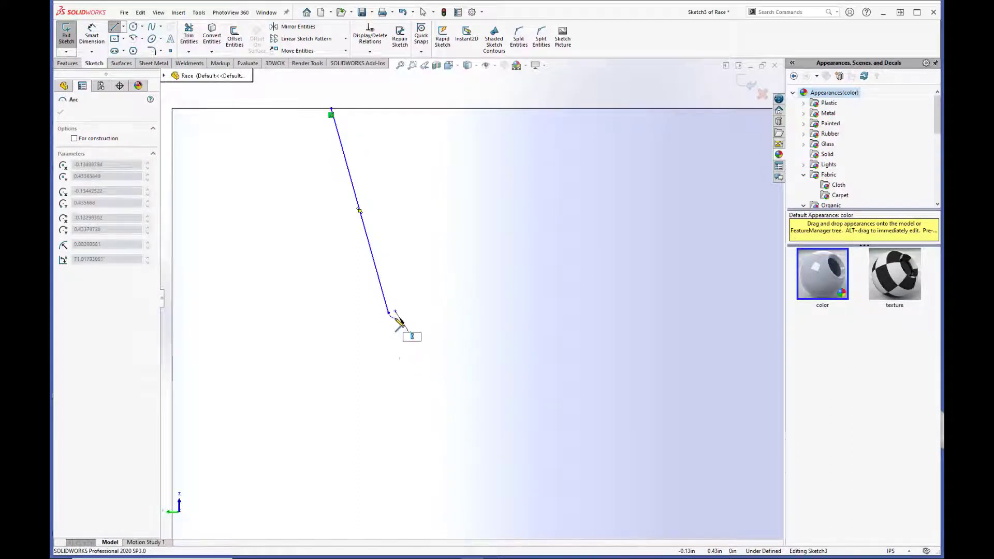
key(Escape)
click(383, 301)
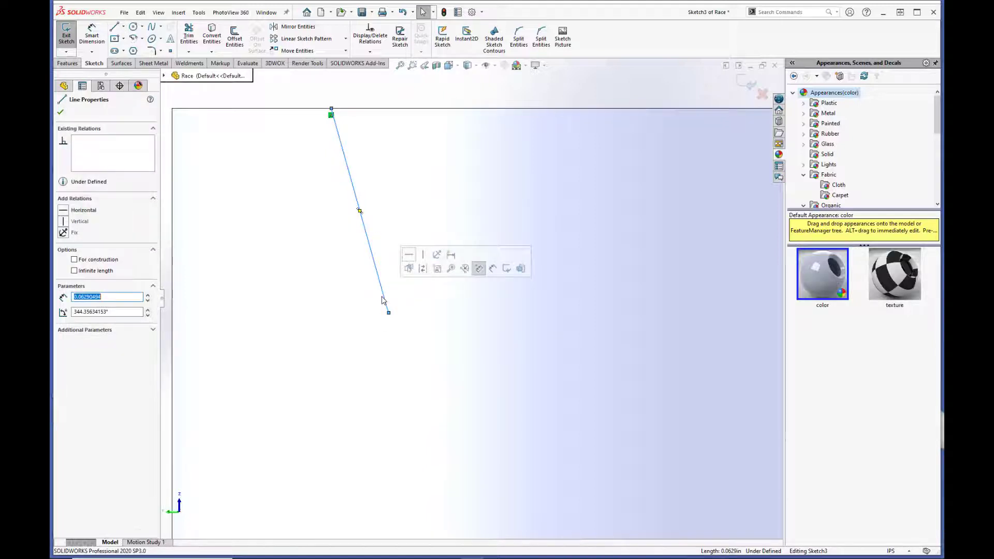
key(Delete)
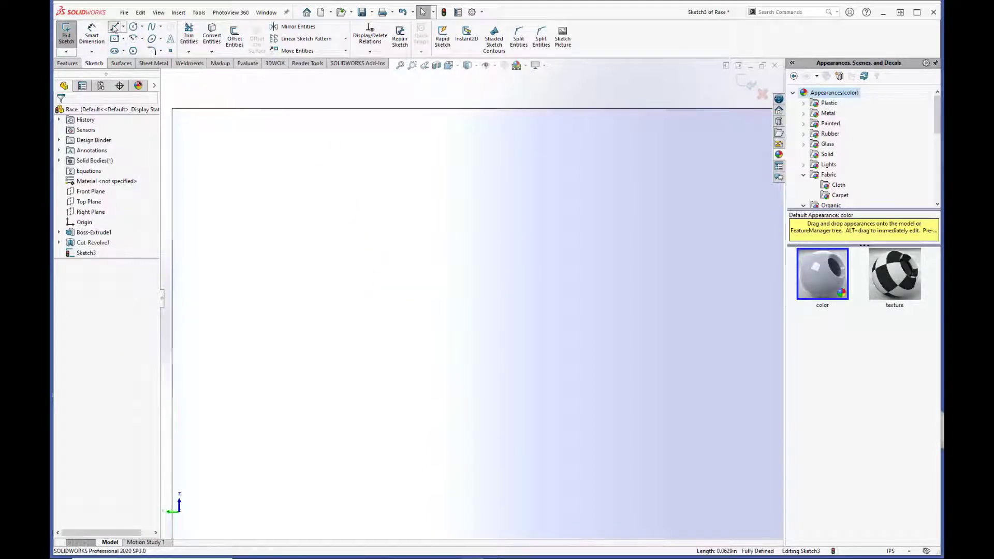
Step: Draw the groove's sides with a tangent bottom arc and close it with a top line
click(114, 27)
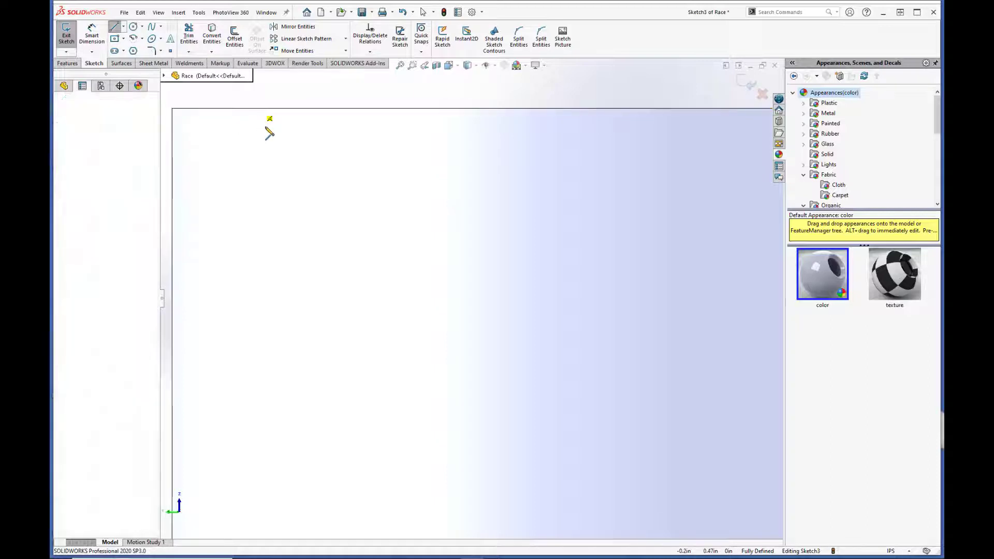
click(256, 109)
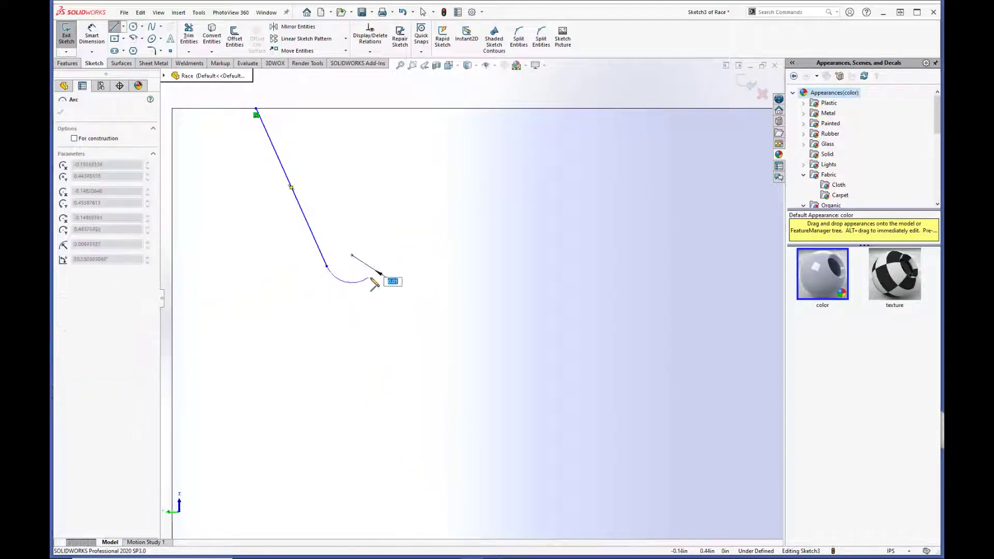
click(426, 267)
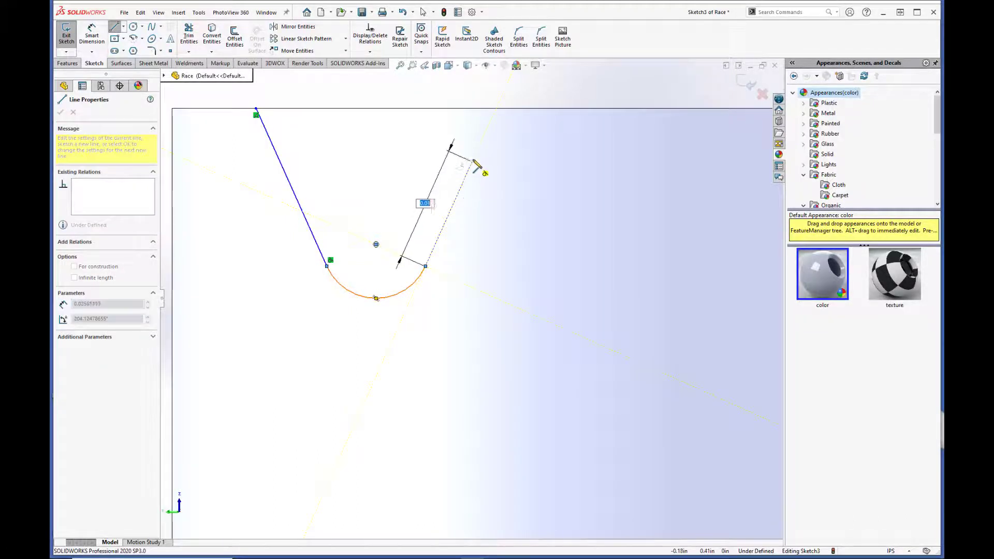
click(499, 109)
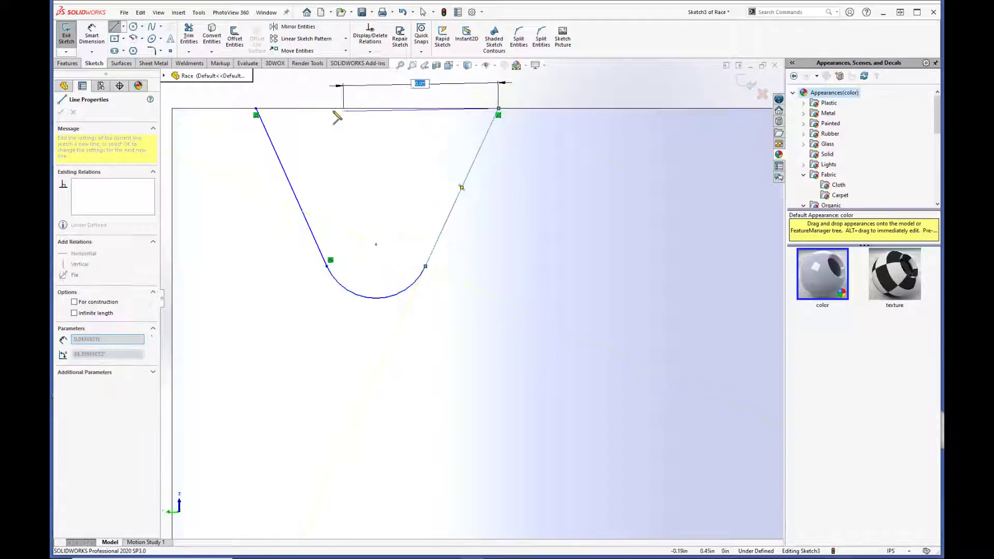
click(256, 110)
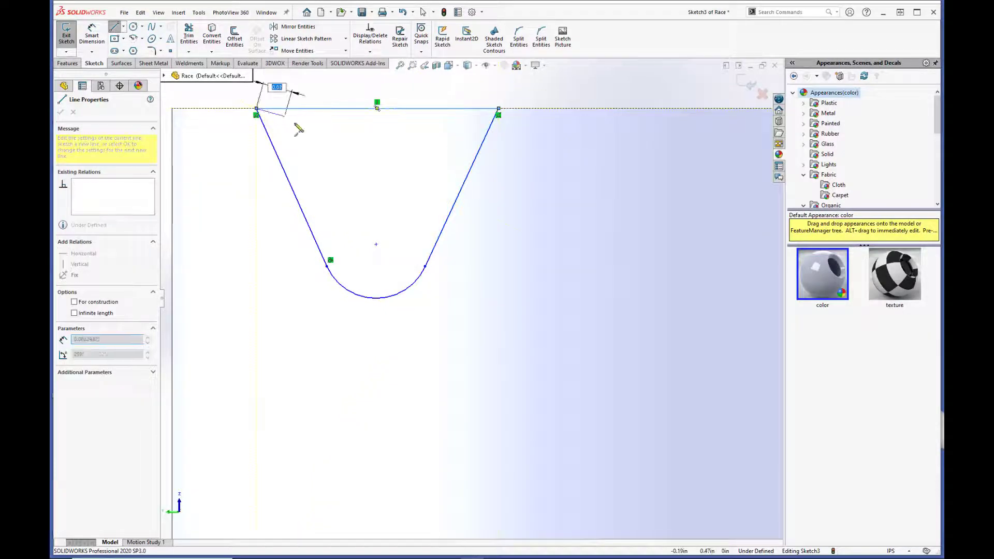
key(Escape)
Step: Make the bottom arc tangent to the right side line
click(439, 244)
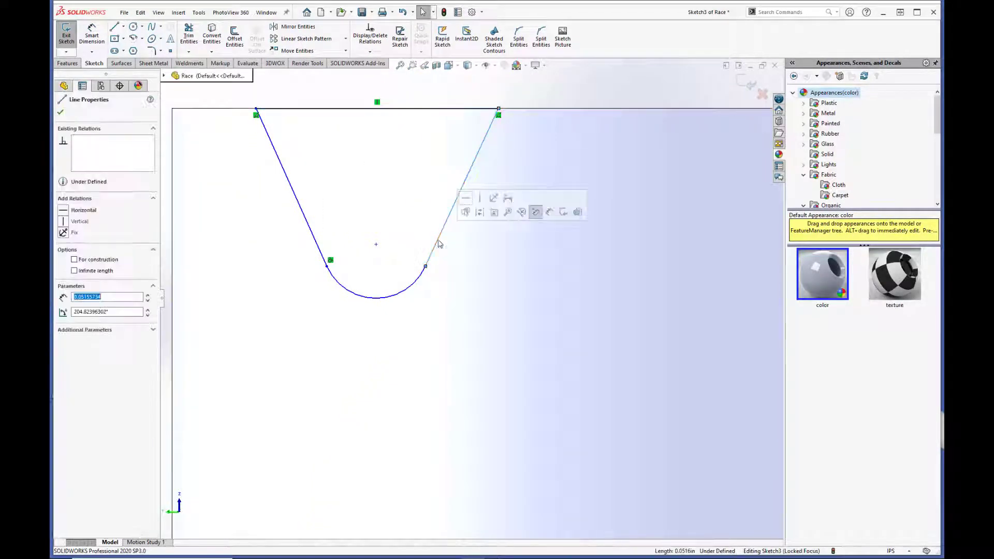
ctrl+click(420, 282)
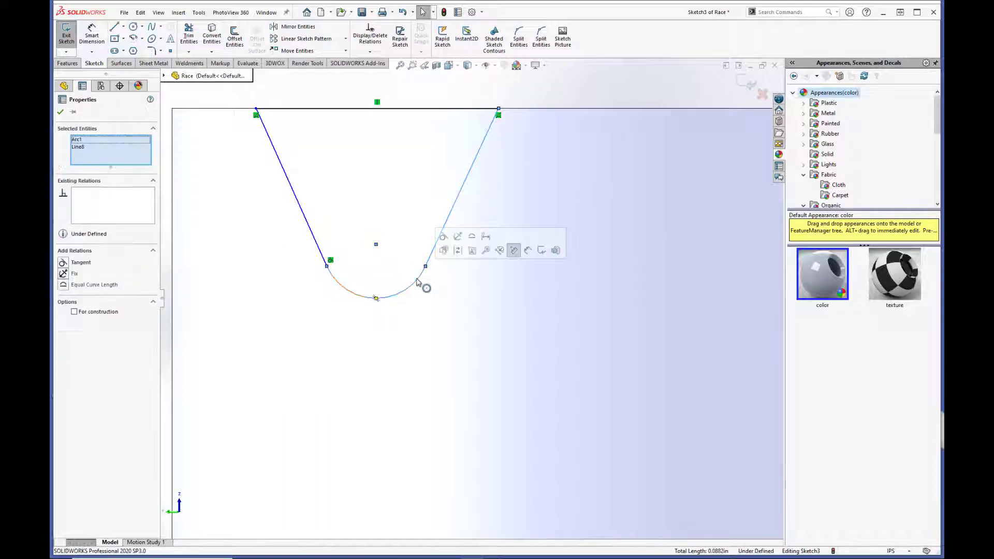
click(443, 236)
key(Escape)
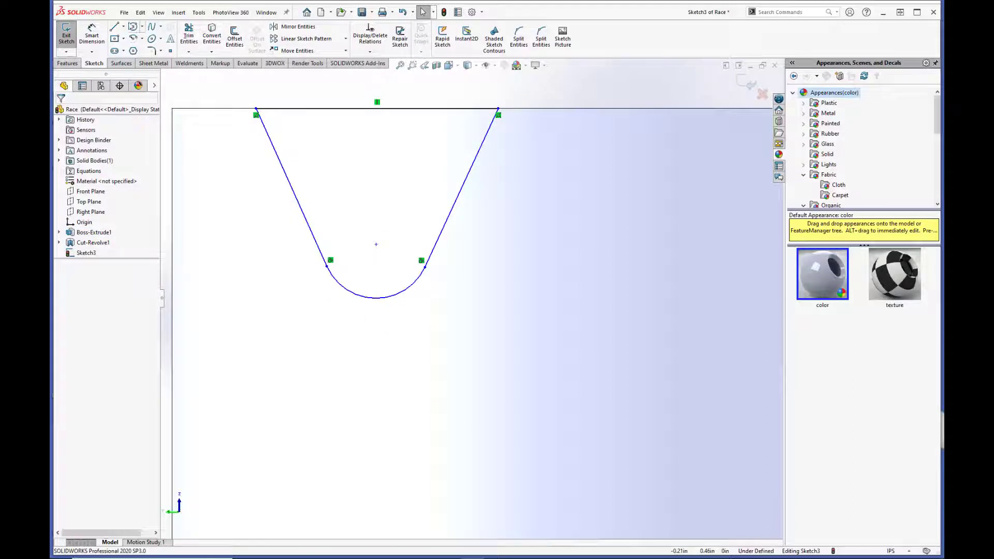
Step: Draw a vertical centerline from the arc's centre up past the top edge
click(124, 26)
click(139, 50)
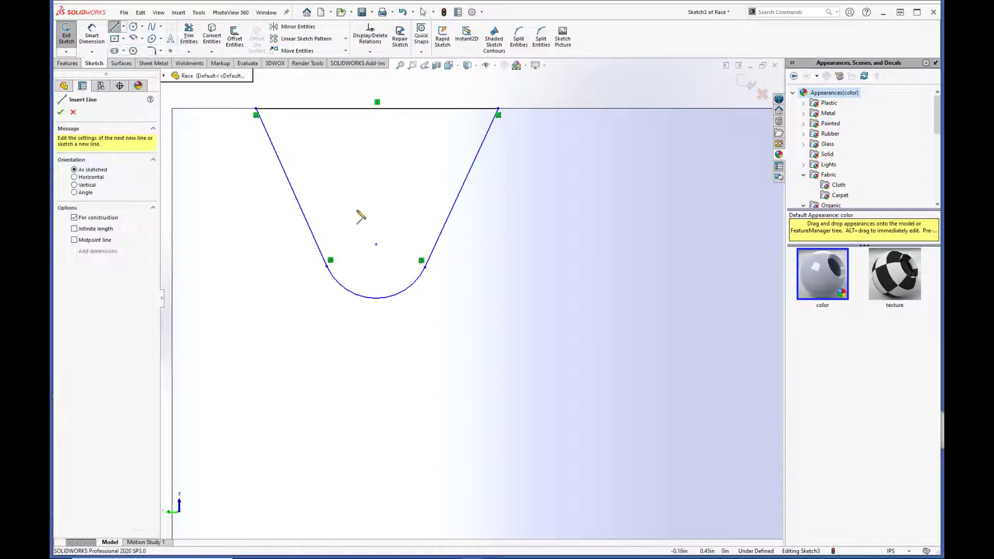
click(376, 244)
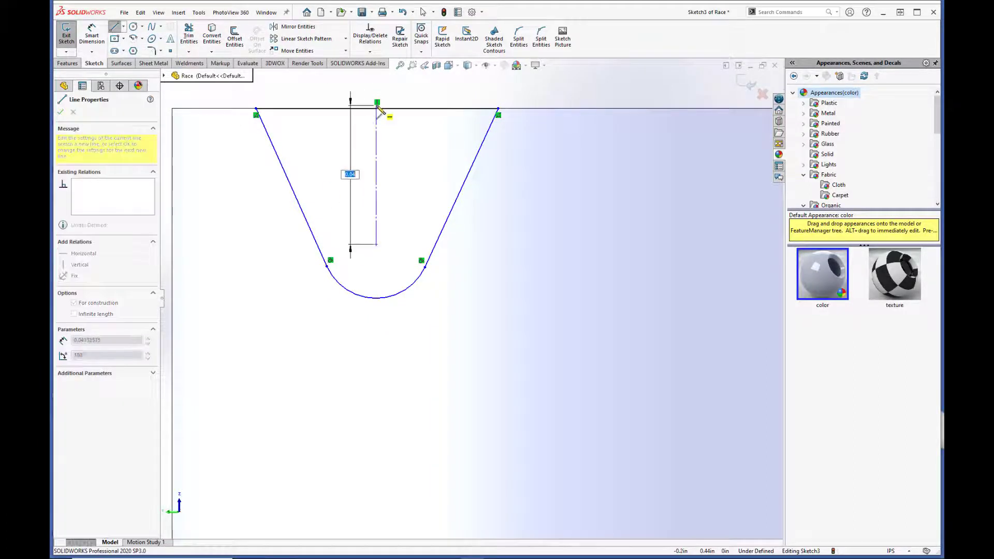
scroll(376, 108, up, 3)
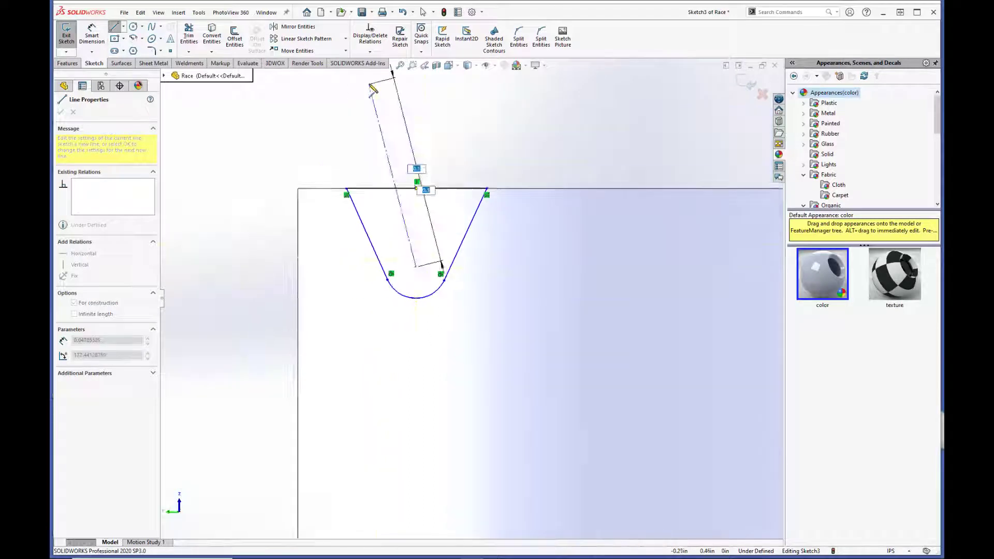
click(426, 79)
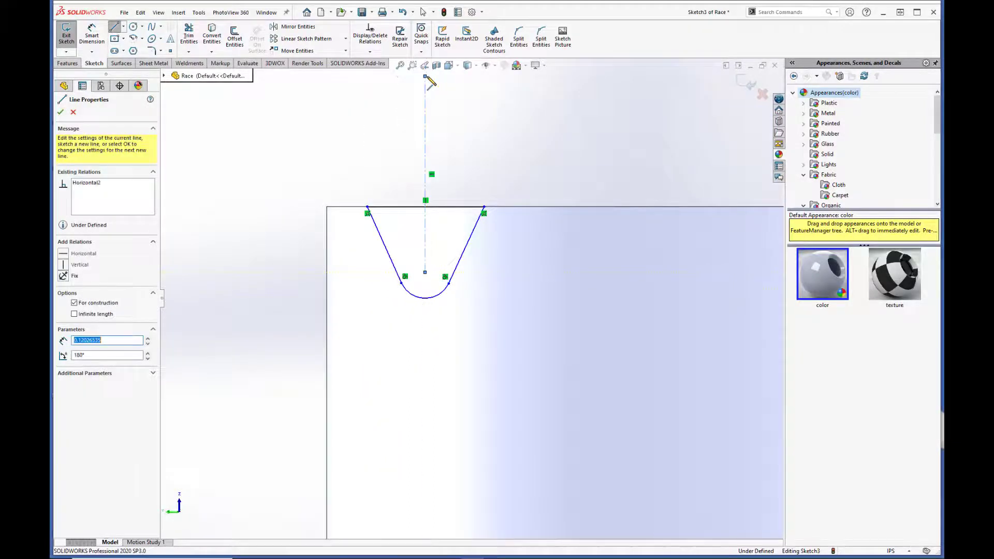
key(Escape)
key(Escape)
scroll(400, 247, down, 1)
scroll(400, 246, down, 2)
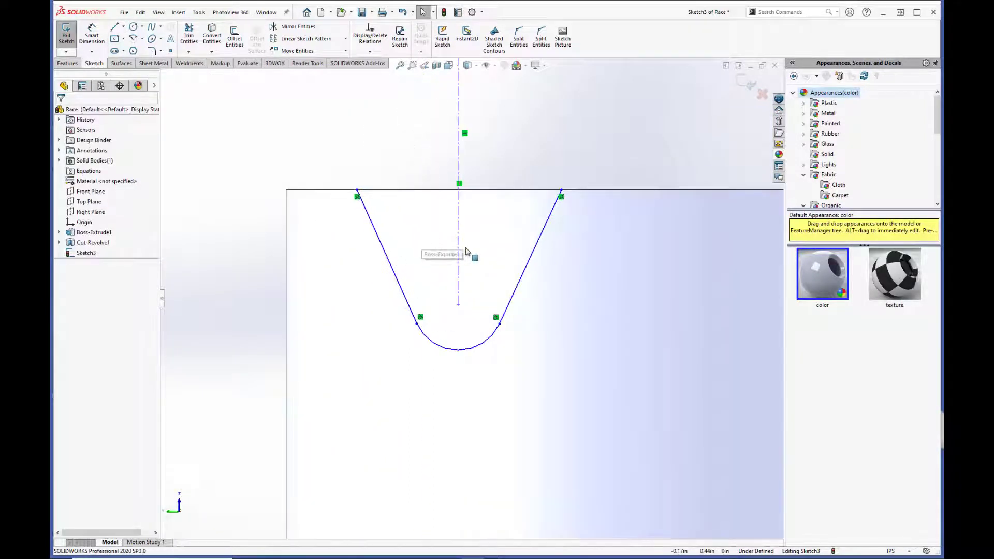
Step: Make the two slanted groove lines symmetric about the centerline
click(397, 272)
ctrl+click(459, 271)
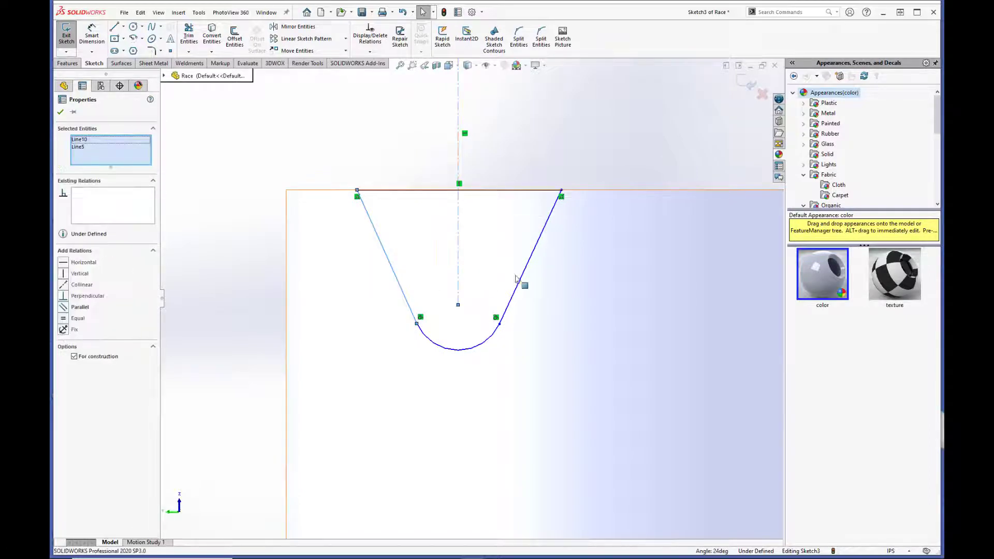
ctrl+click(523, 282)
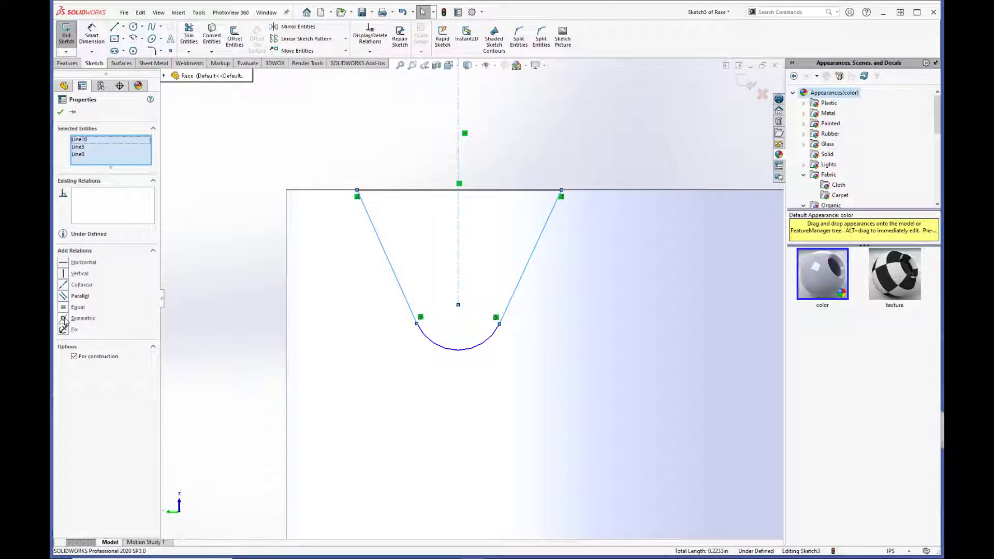
click(63, 319)
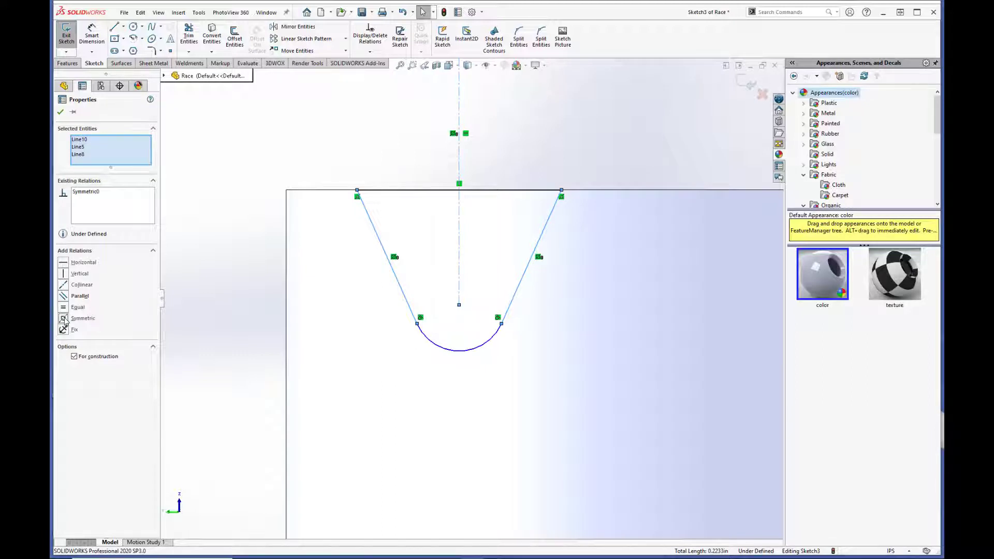
click(61, 112)
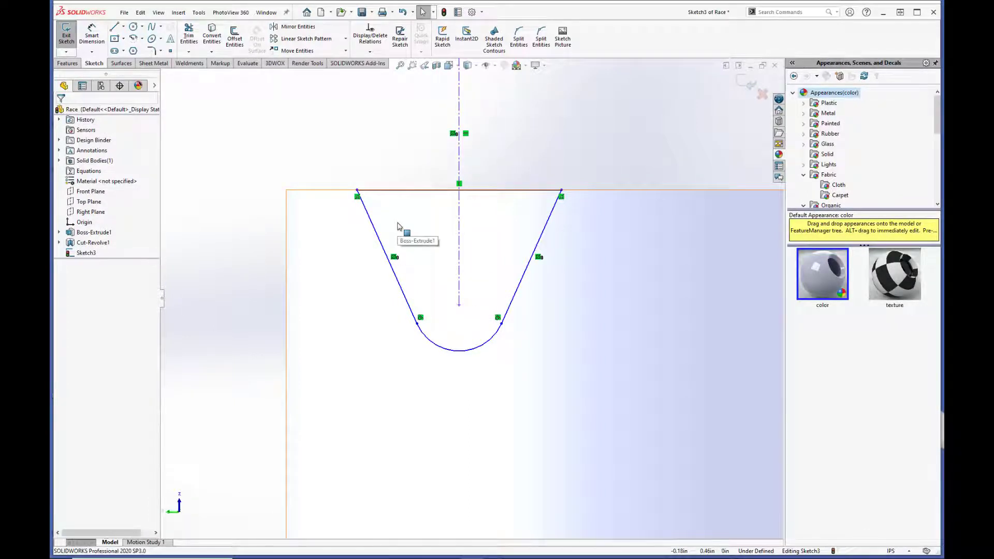
Step: Dimension the groove's bottom arc radius to 0.01
key(s)
click(425, 233)
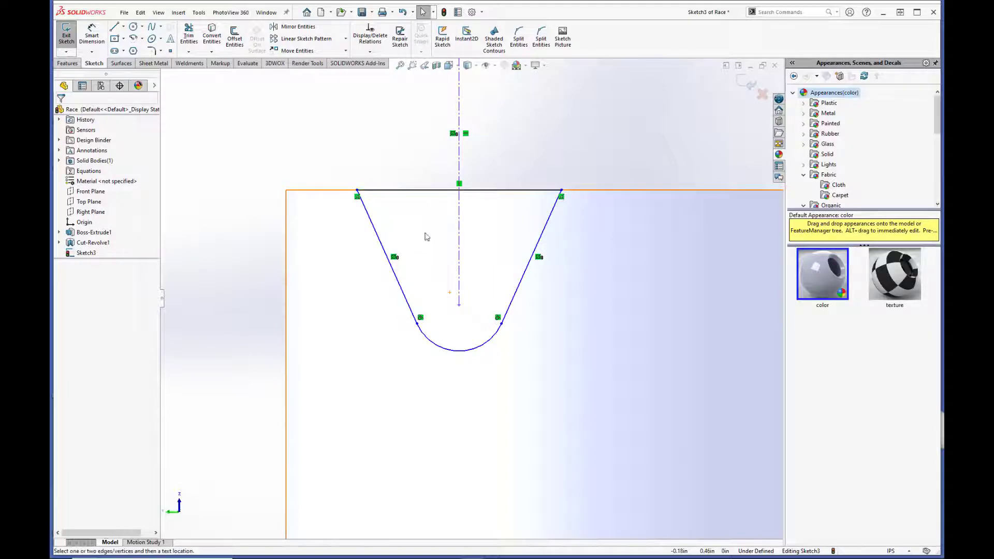
scroll(462, 263, up, 3)
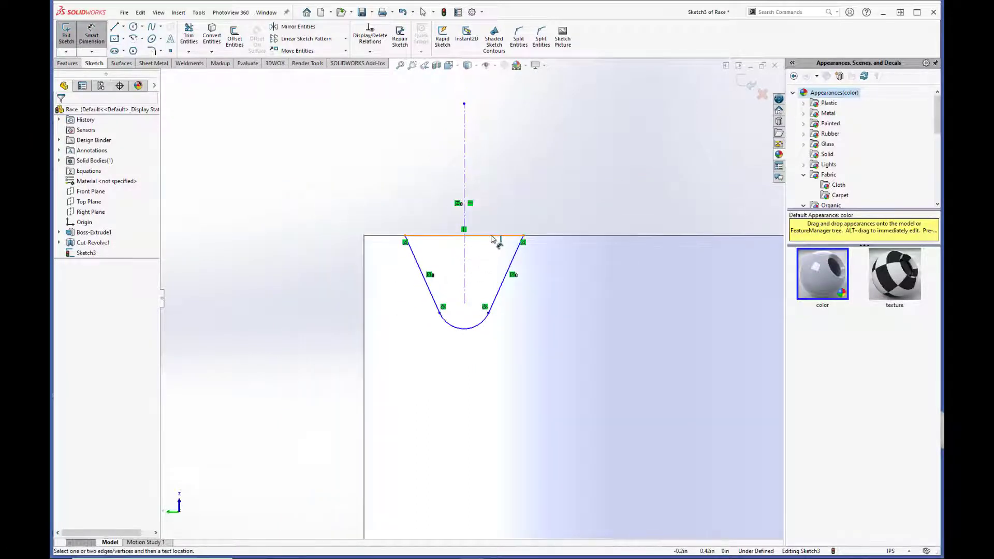
click(472, 327)
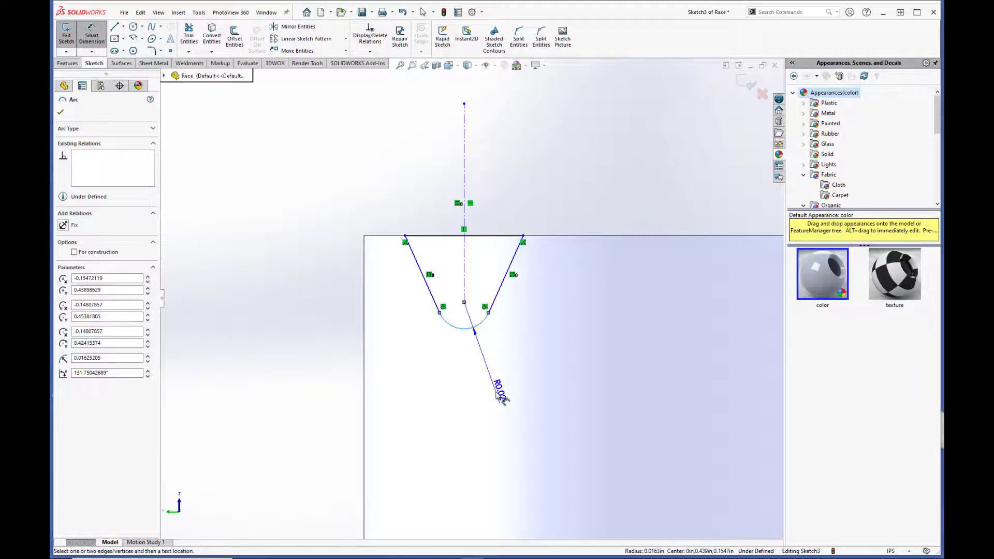
click(499, 396)
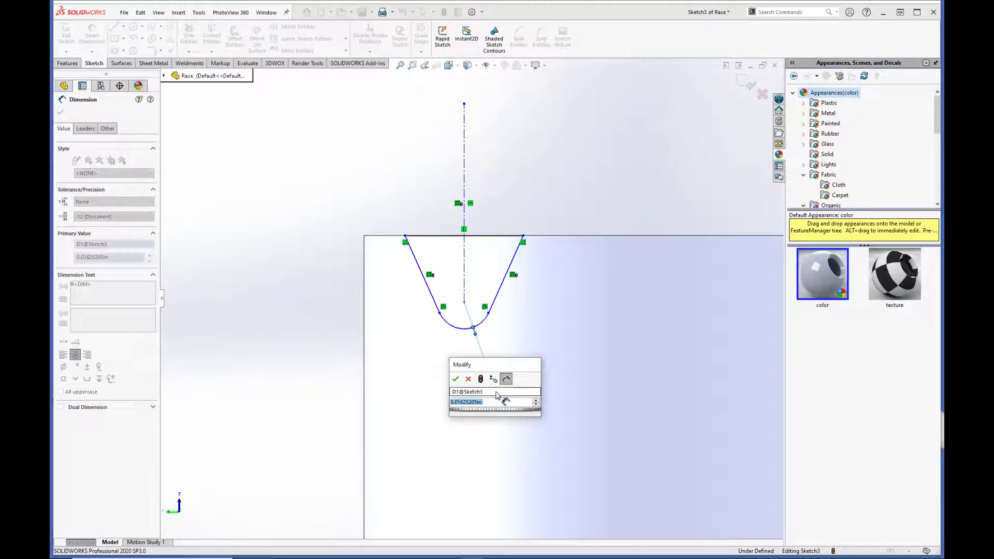
text(0.01)
key(Return)
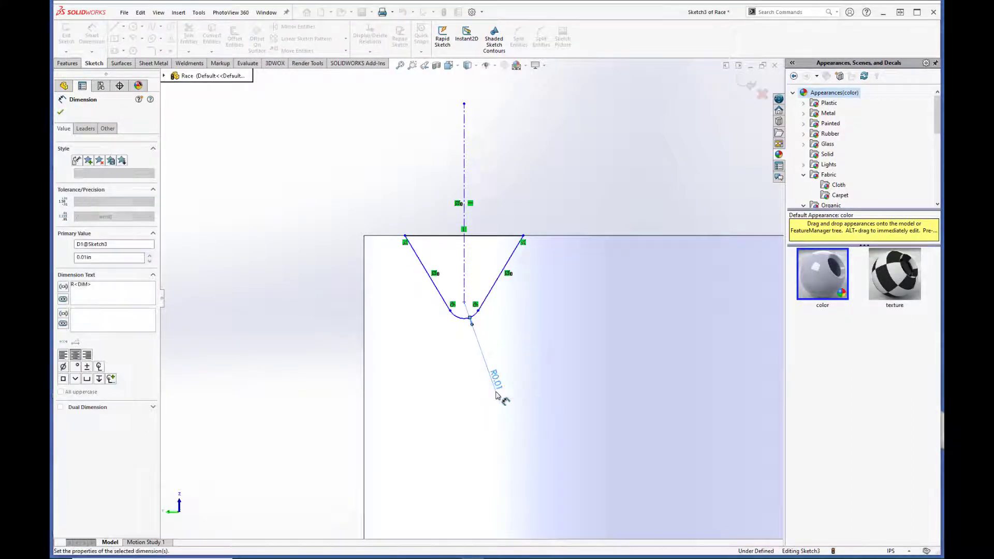
click(525, 358)
Step: Dimension the groove centerline 0.44 from the part's vertical axis
scroll(513, 304, down, 3)
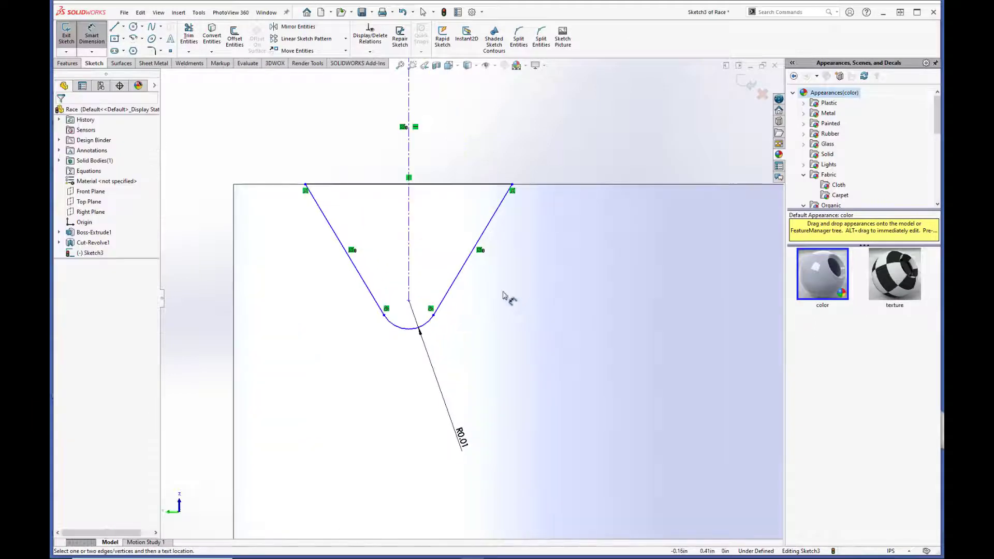
scroll(448, 241, up, 4)
scroll(595, 267, down, 2)
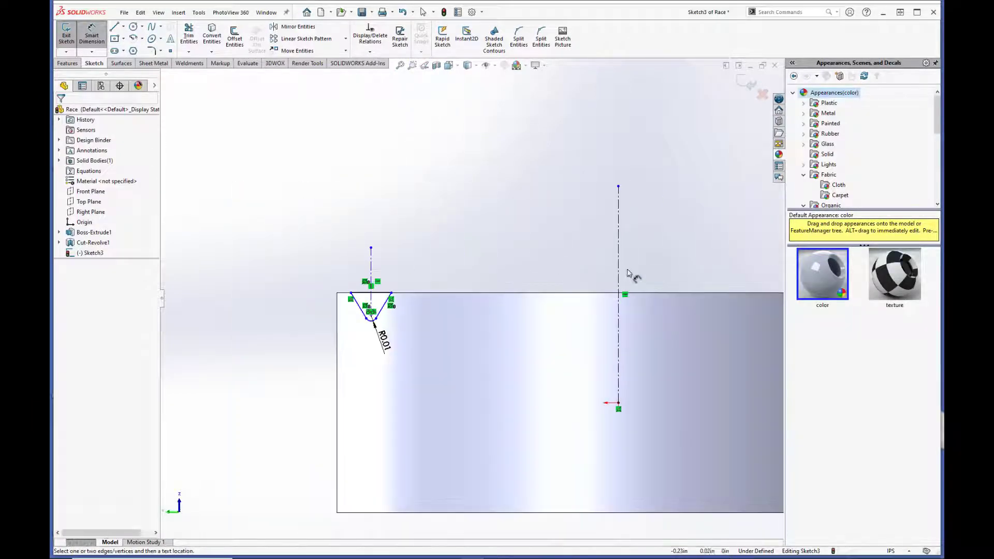
click(371, 265)
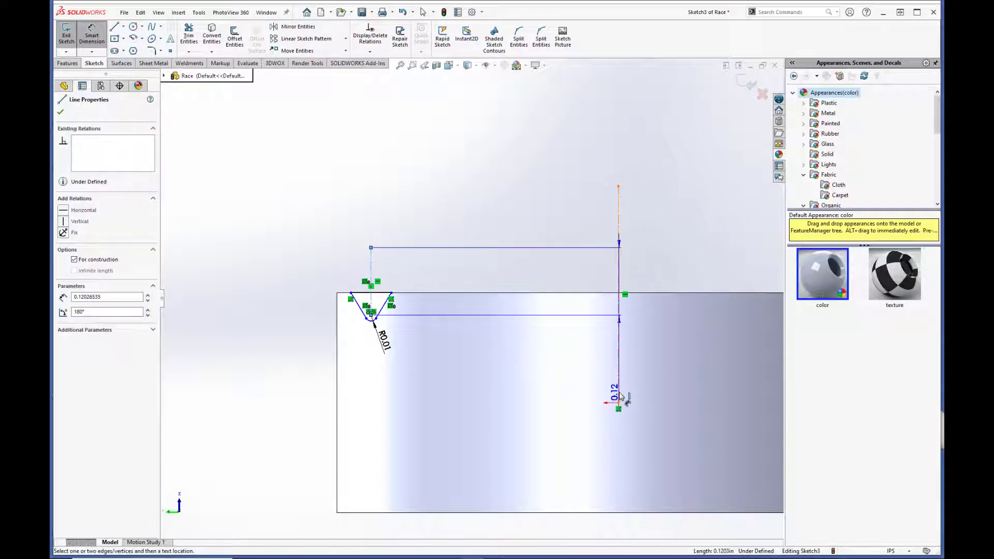
click(611, 315)
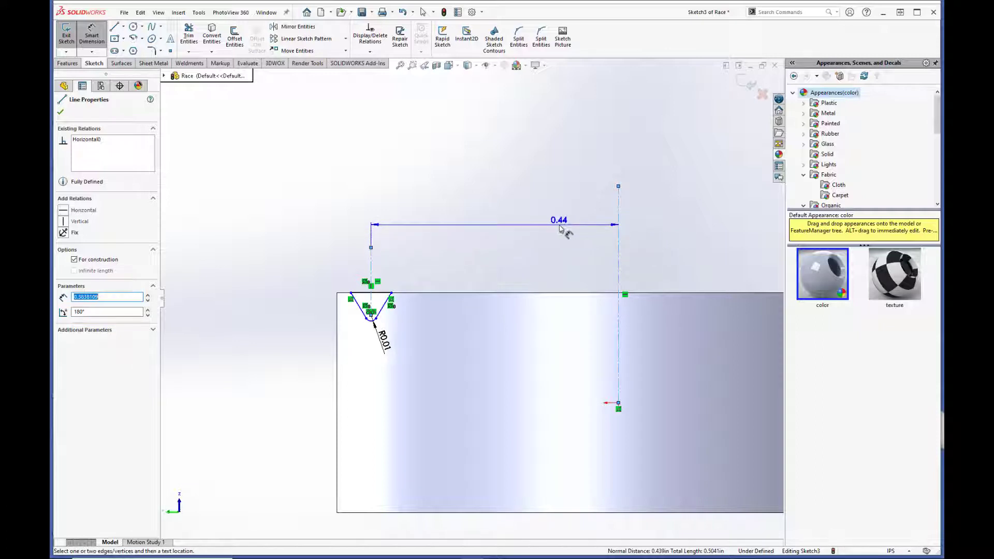
click(532, 231)
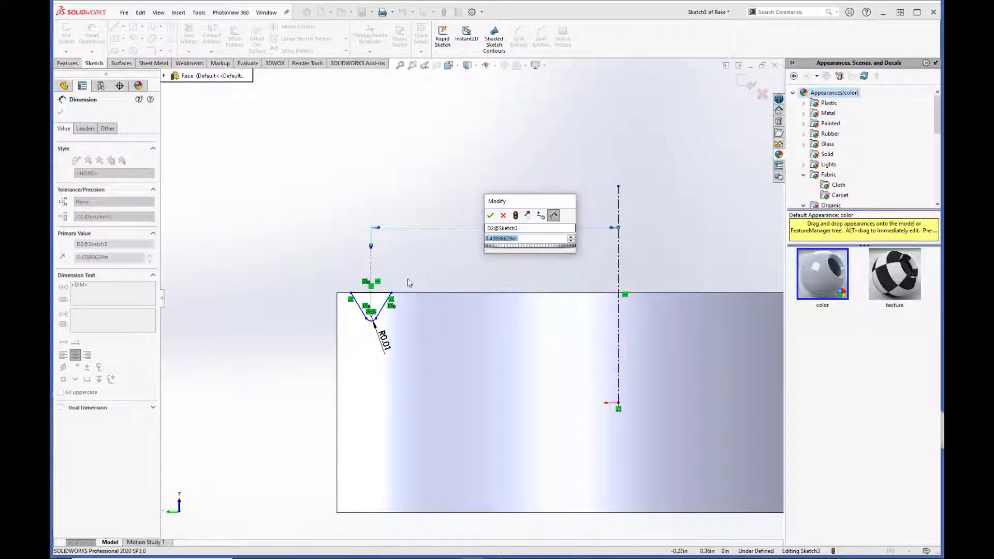
scroll(471, 297, up, 3)
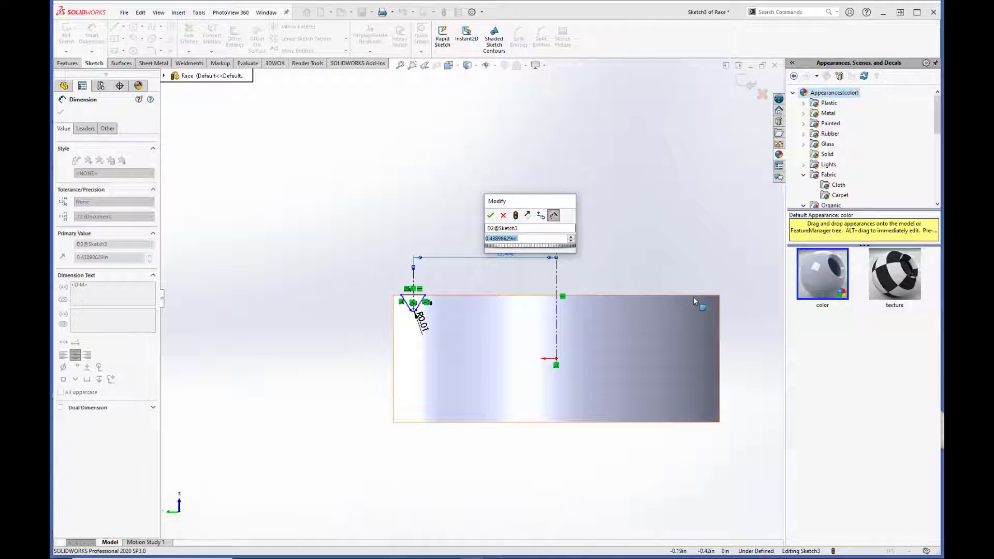
scroll(499, 252, down, 3)
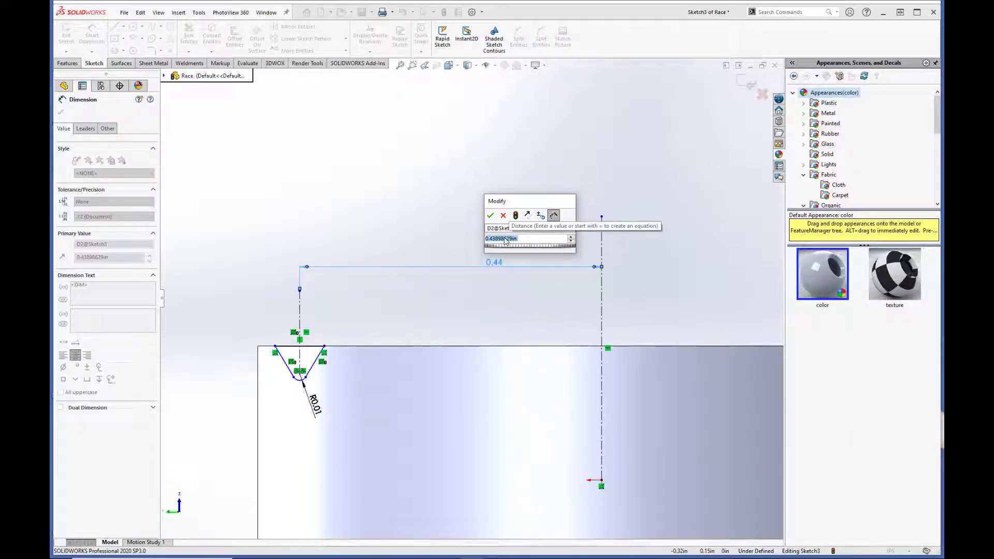
text(.875/2)
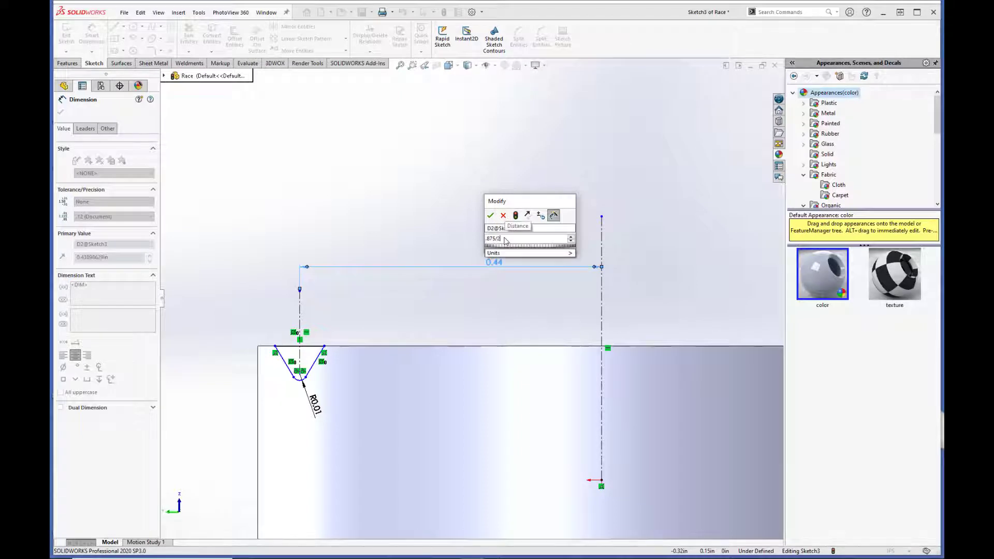
key(Escape)
click(478, 237)
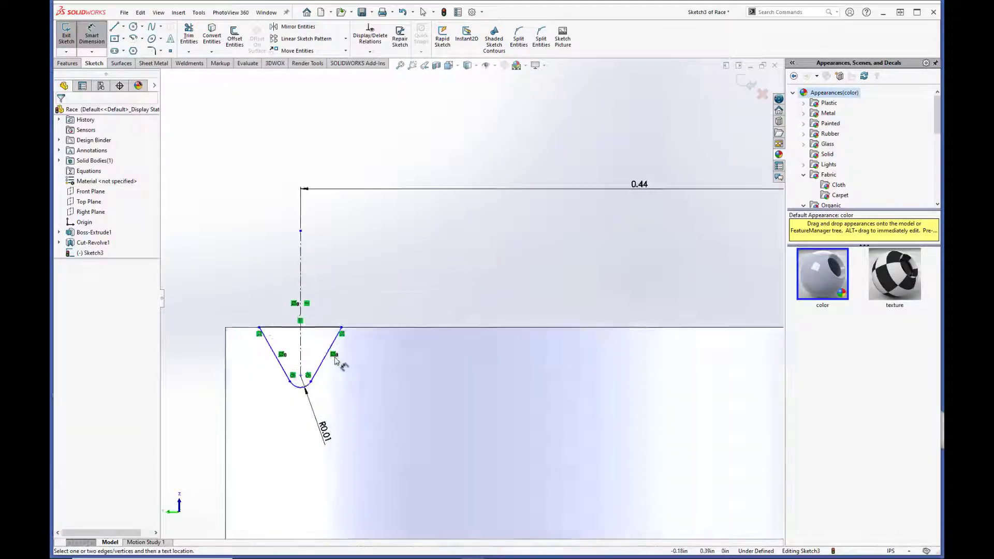
Step: Add a vertical depth dimension from the groove's top line to its rounded tip
scroll(337, 351, down, 2)
scroll(349, 357, down, 3)
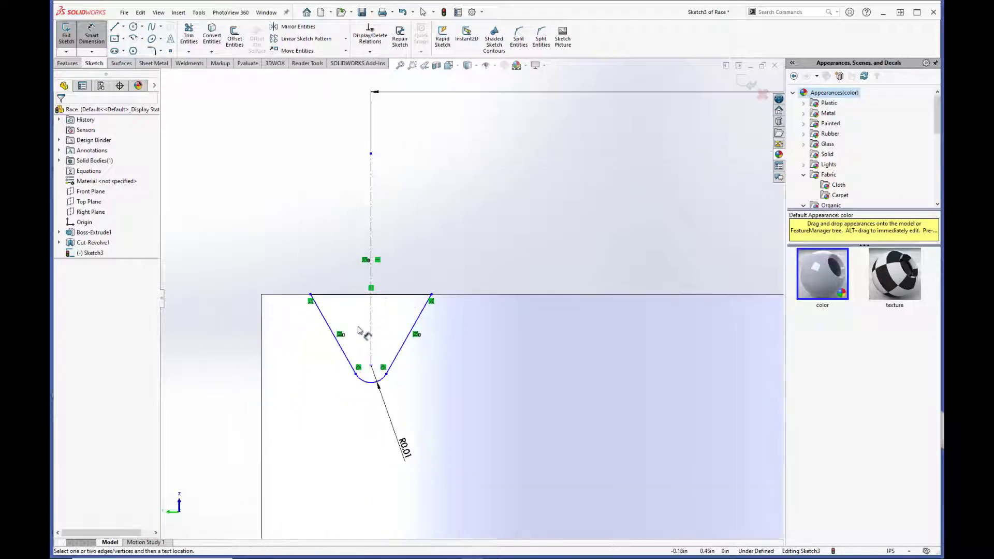
click(398, 296)
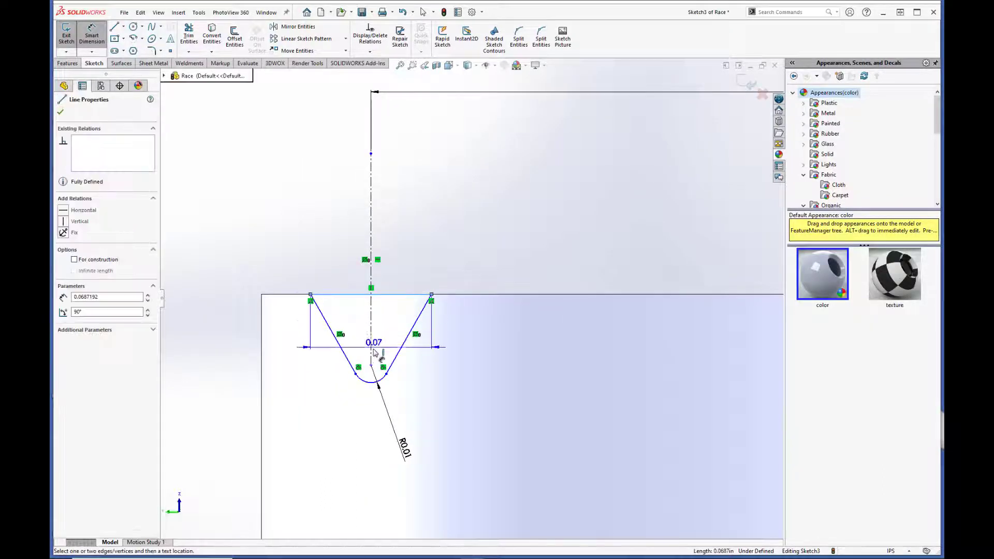
click(369, 383)
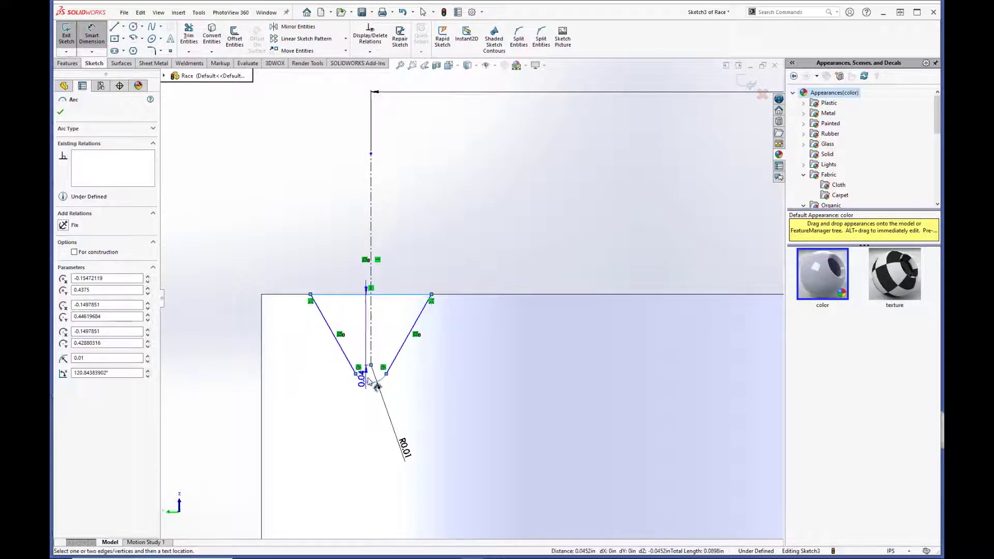
scroll(370, 371, down, 3)
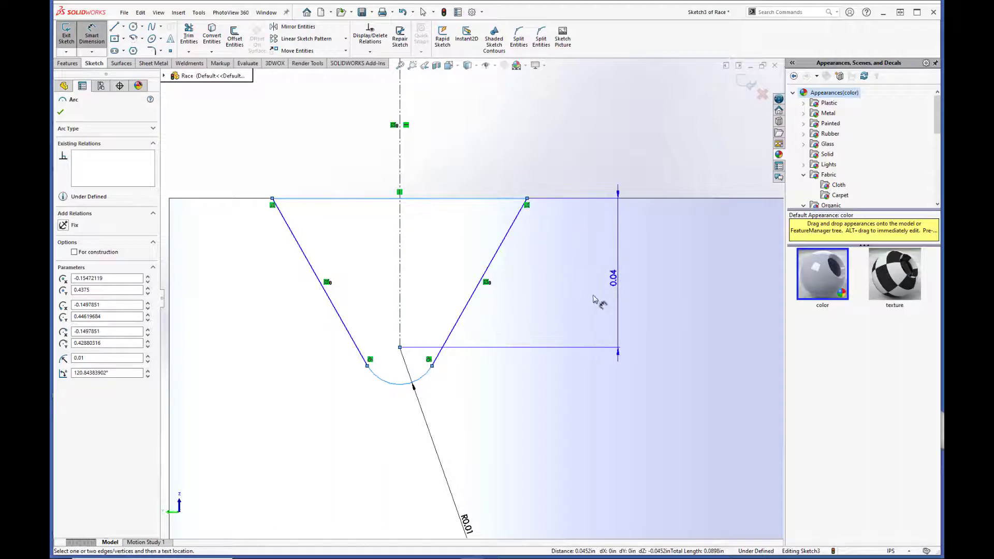
click(601, 296)
click(572, 271)
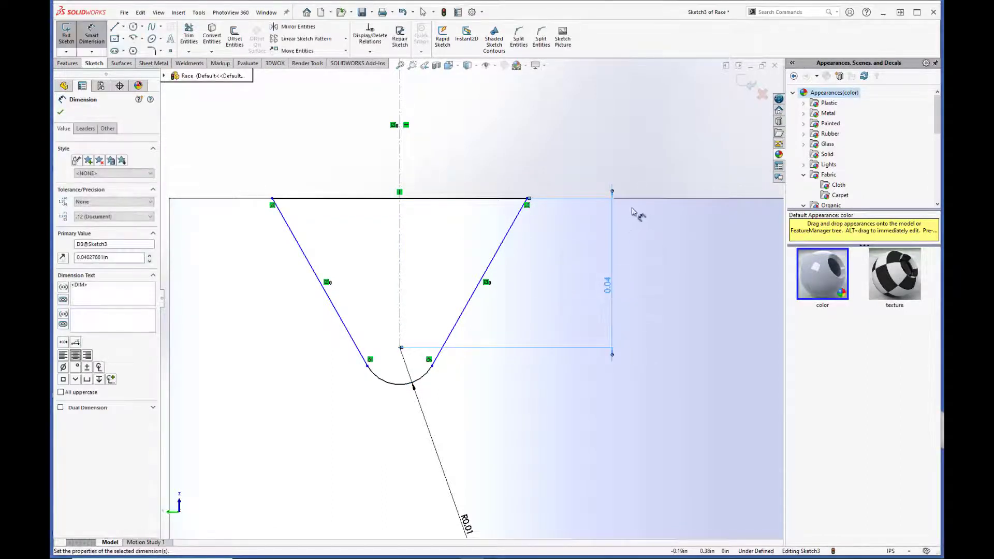
click(653, 181)
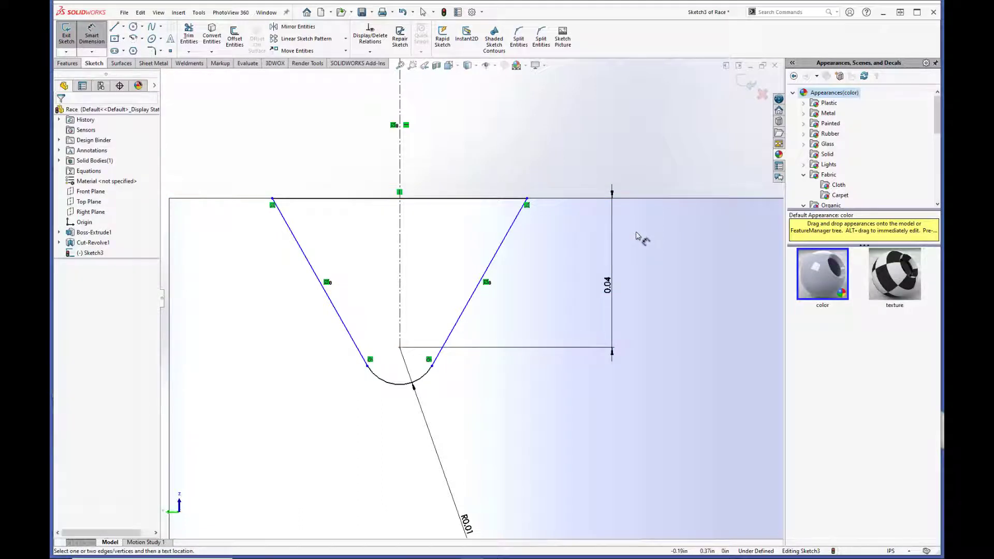
Step: Measure the depth to the arc's bottom (Max condition) and set it to 0.06
click(609, 289)
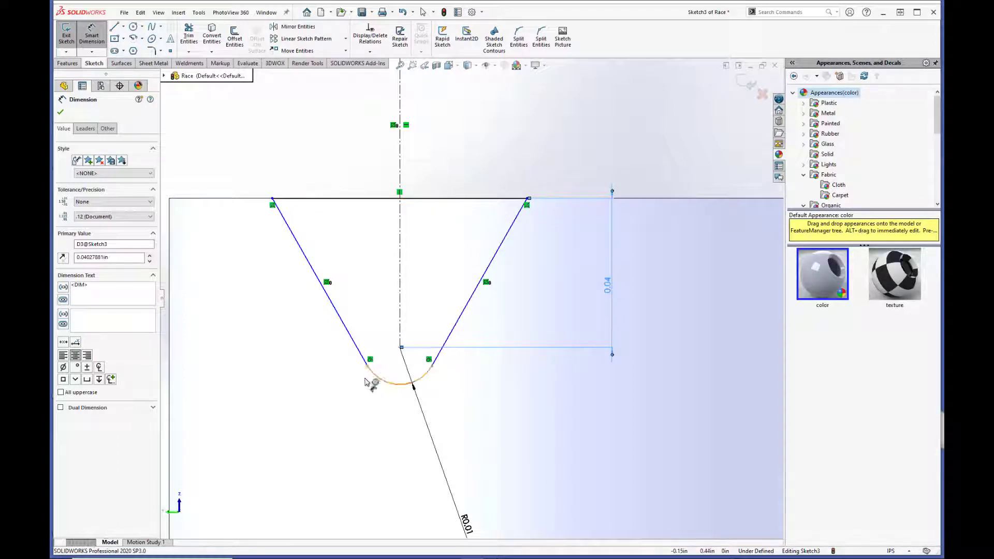
click(86, 129)
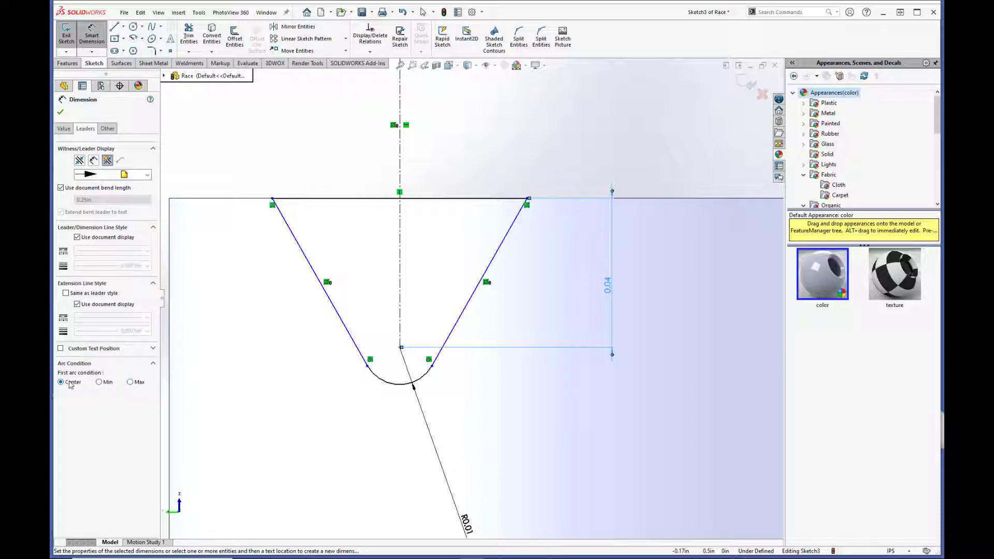
click(98, 382)
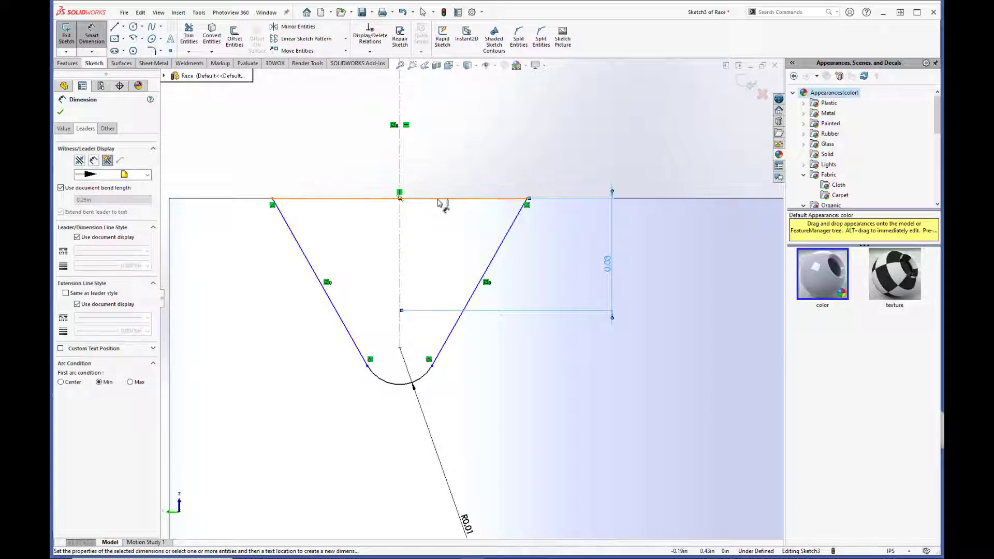
click(131, 383)
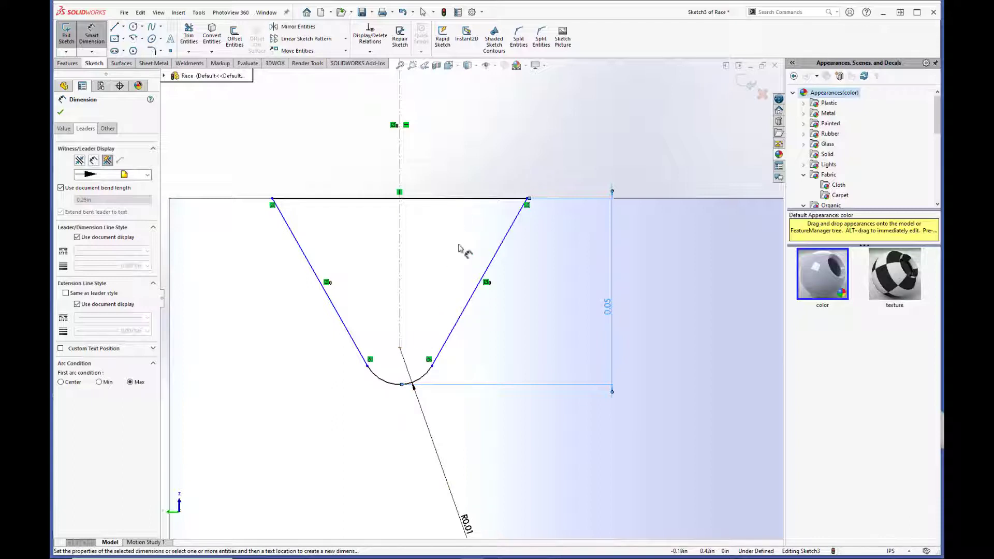
double_click(609, 311)
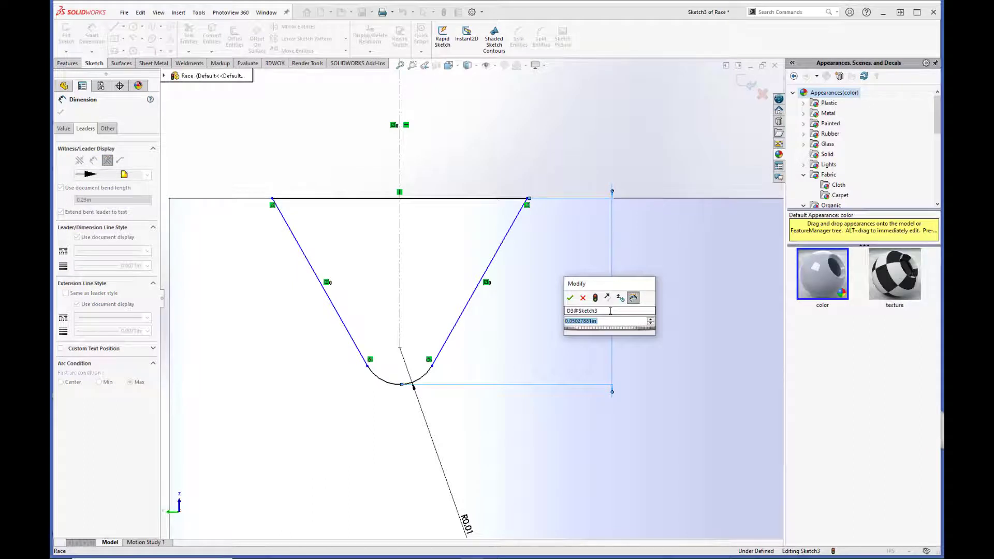
text(.055)
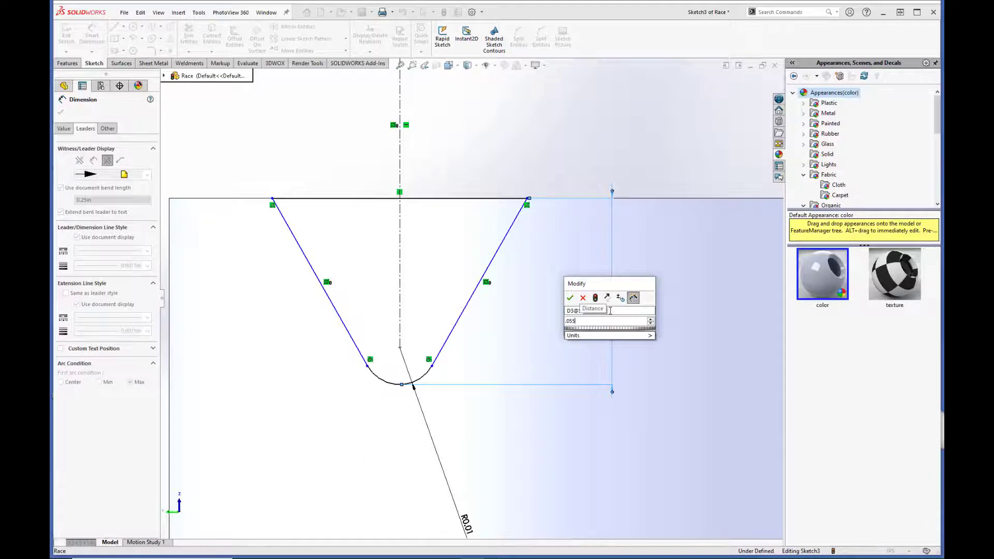
key(Return)
scroll(595, 273, up, 2)
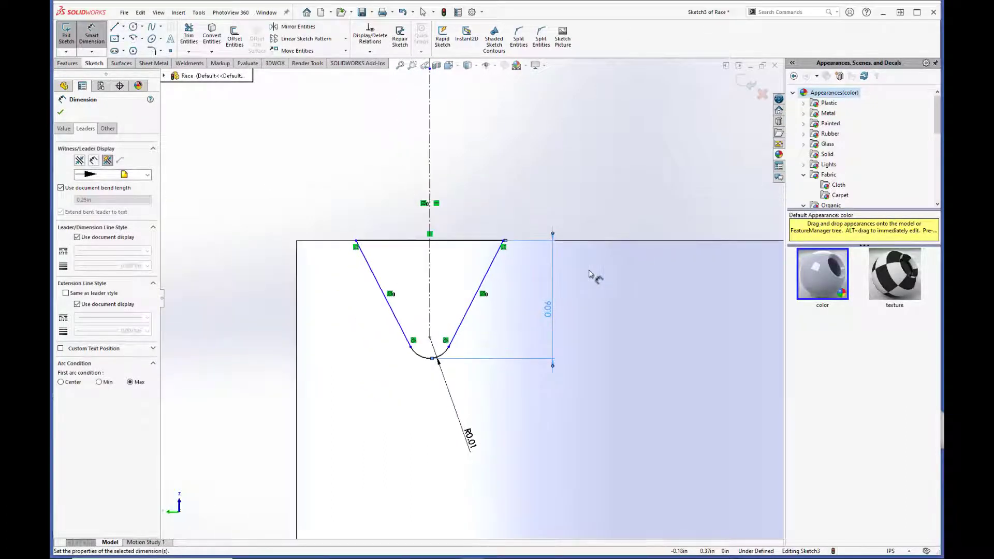
click(577, 184)
scroll(483, 243, down, 3)
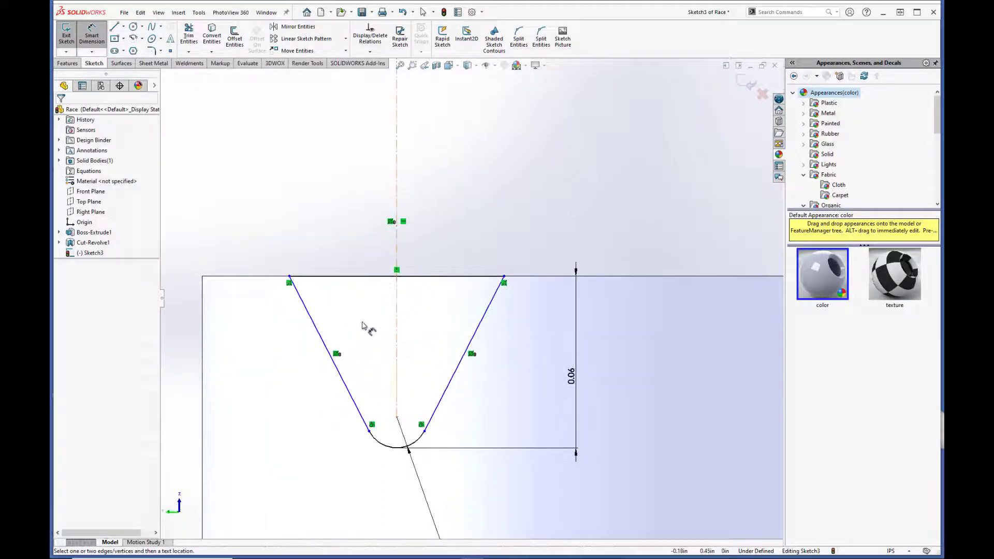
Step: Add a 60° angle between the groove's two slanted sides
click(314, 329)
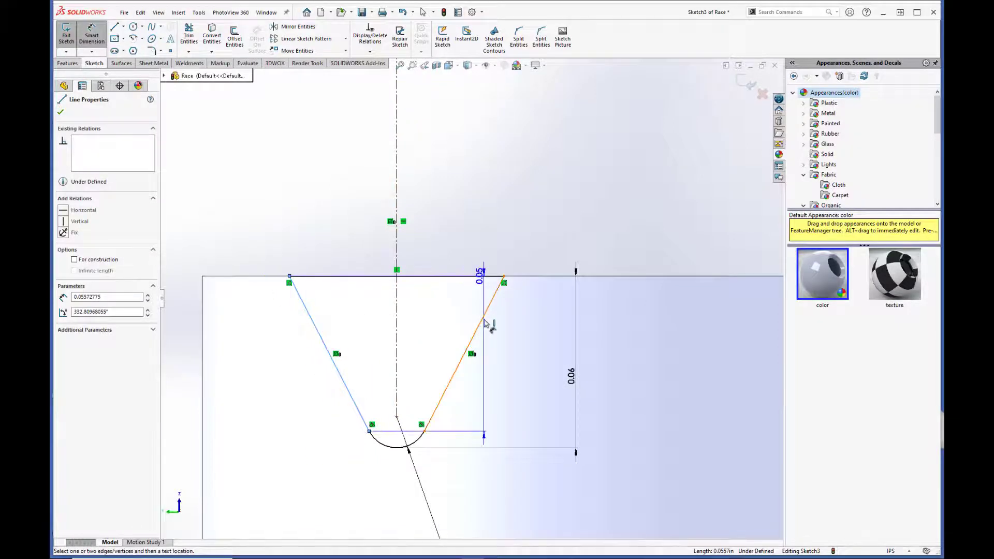
click(484, 321)
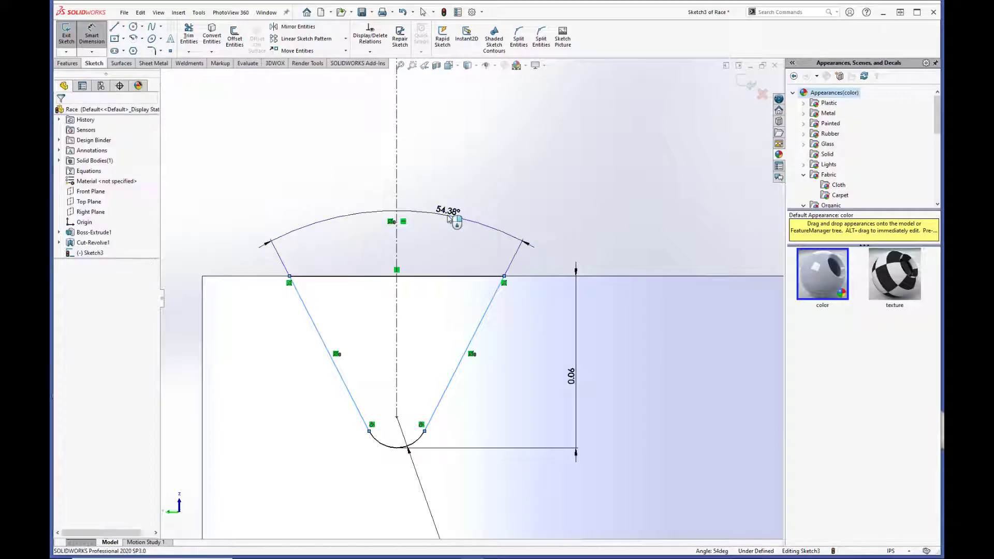
click(449, 219)
text(60.)
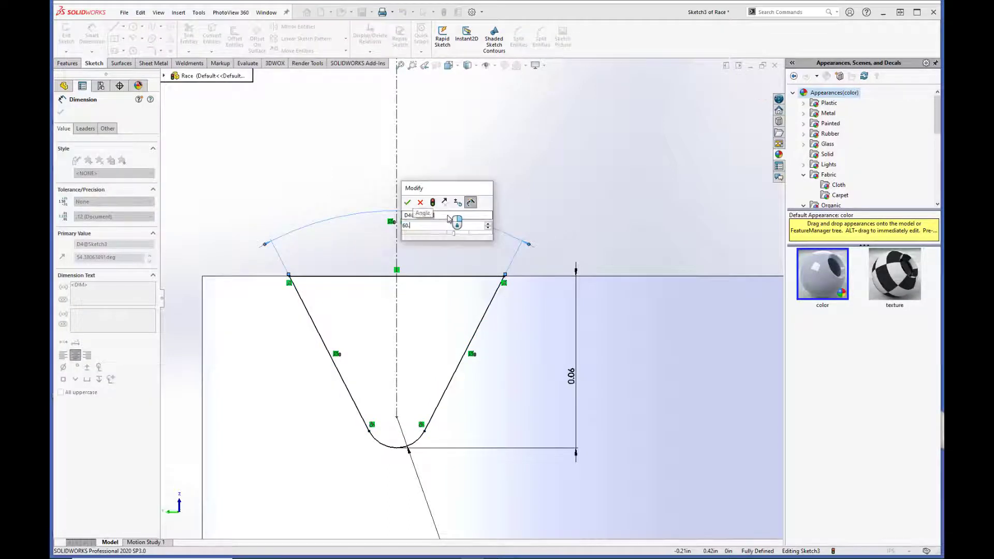
text(00)
key(Return)
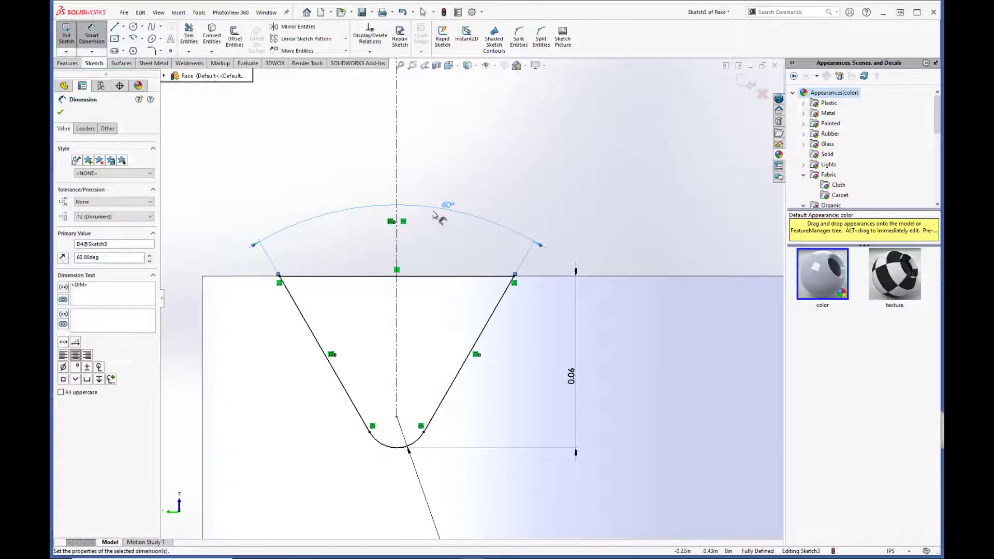
scroll(536, 175, up, 6)
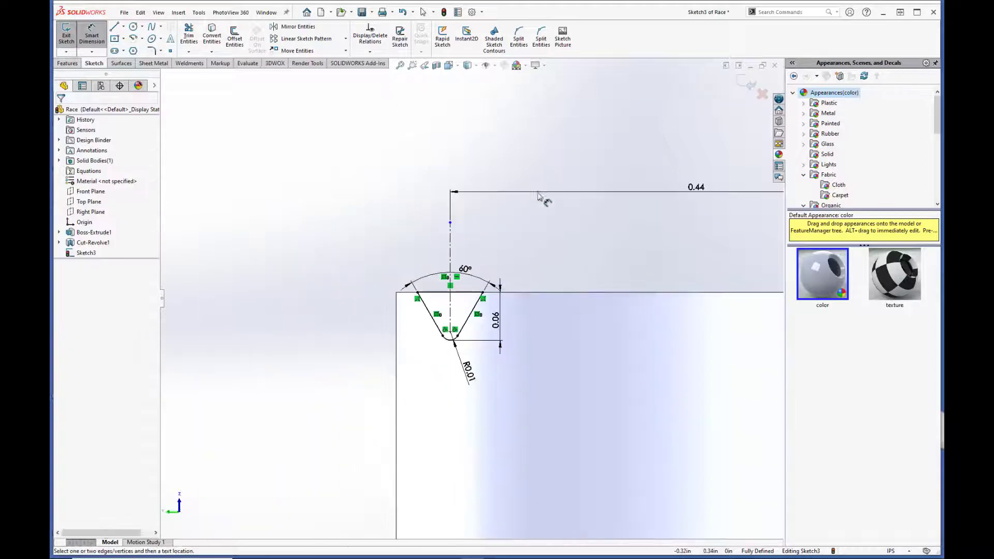
middle_drag(546, 212, 536, 249)
scroll(534, 244, up, 3)
scroll(594, 206, down, 3)
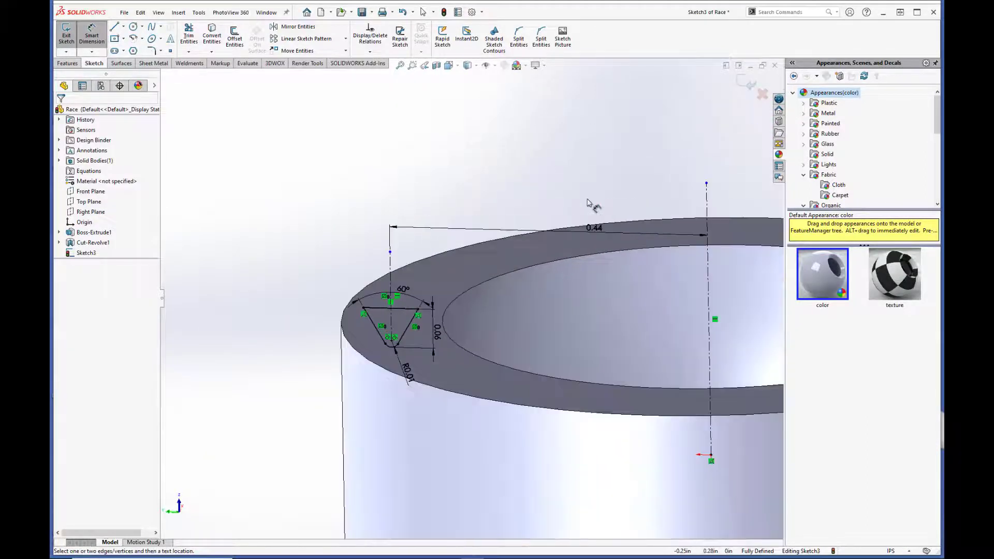
Step: Exit Sketch3 and revolve-cut the groove profile 360° around its centerline
click(748, 85)
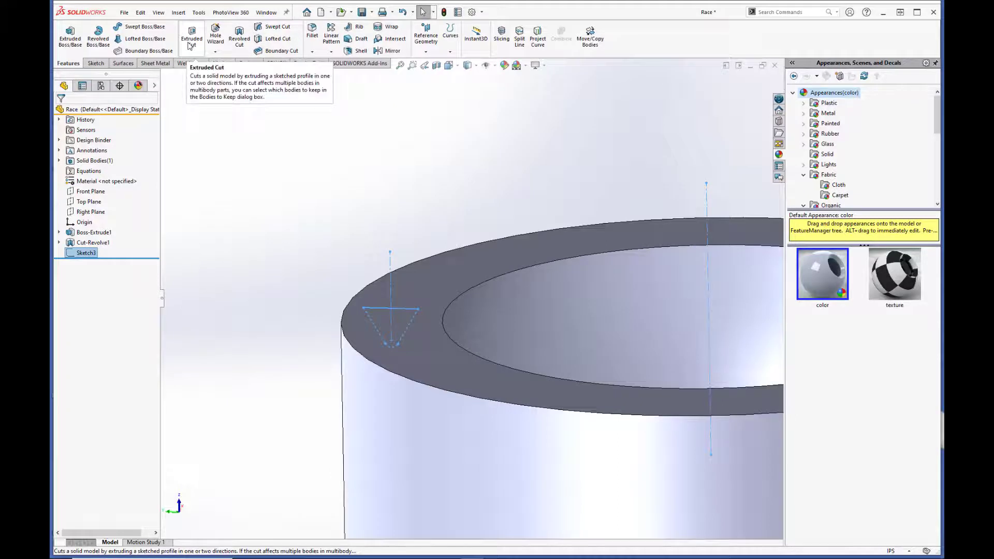
click(240, 31)
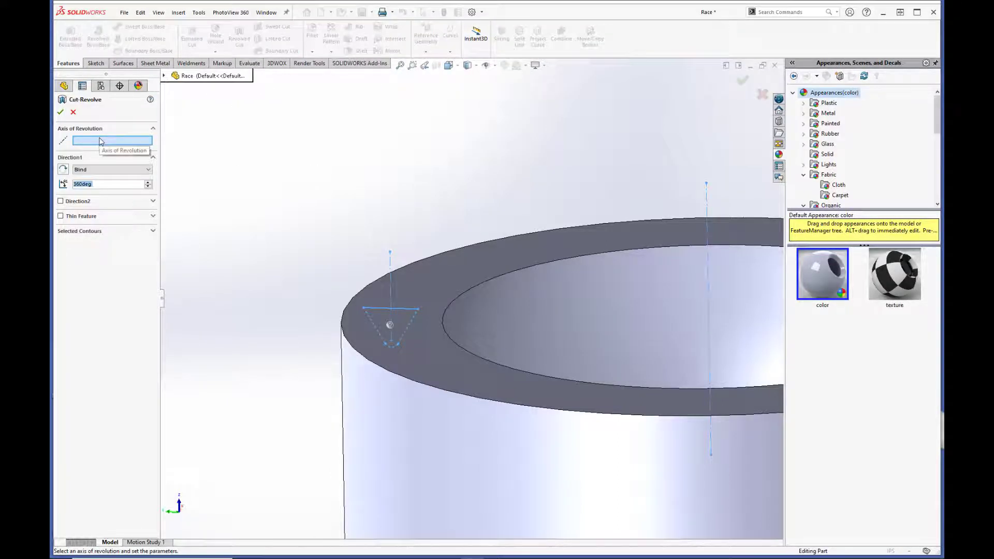
click(706, 219)
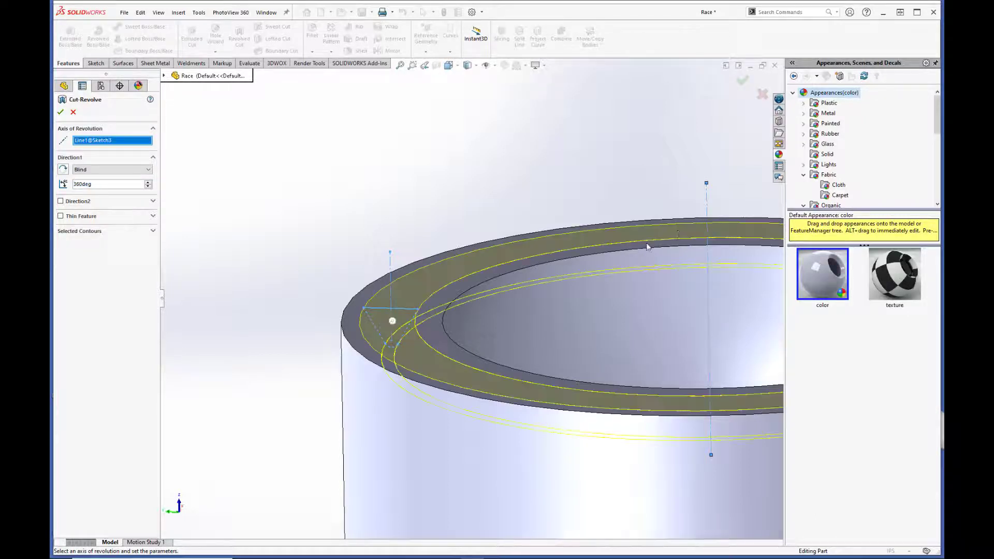
scroll(469, 298, down, 3)
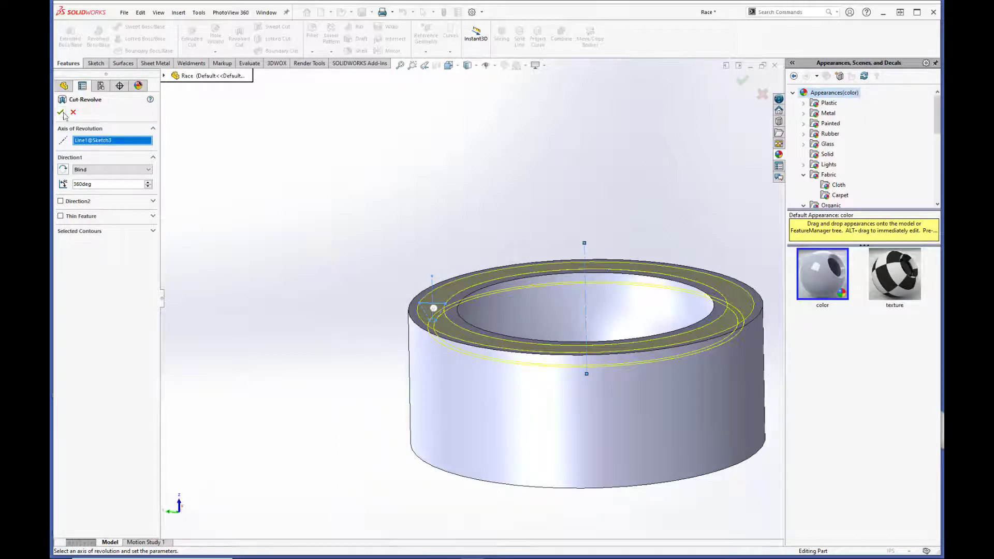
click(60, 112)
middle_drag(470, 245, 481, 207)
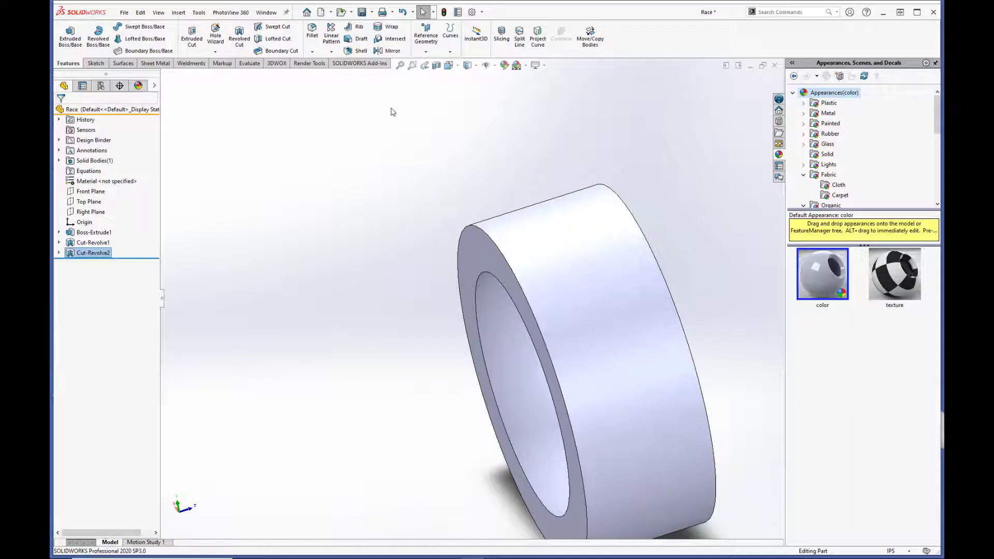
Step: Mirror Cut-Revolve2 about the Front Plane to copy the groove to the ring's other face
click(389, 50)
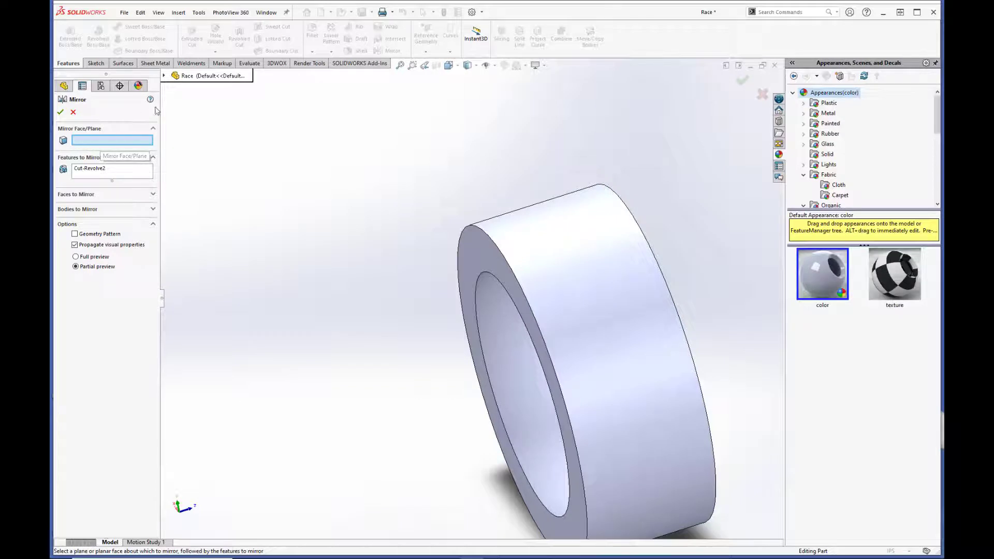
click(164, 76)
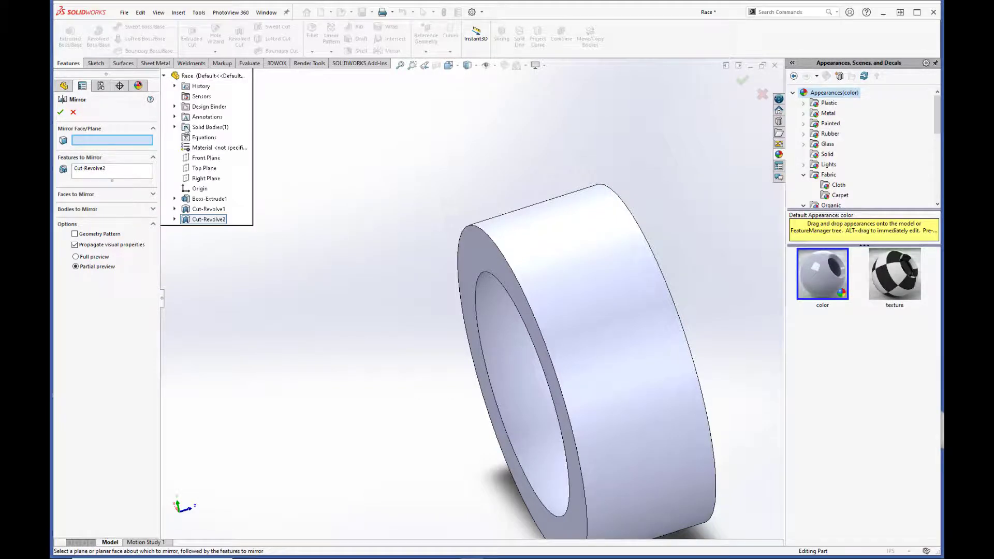
click(208, 160)
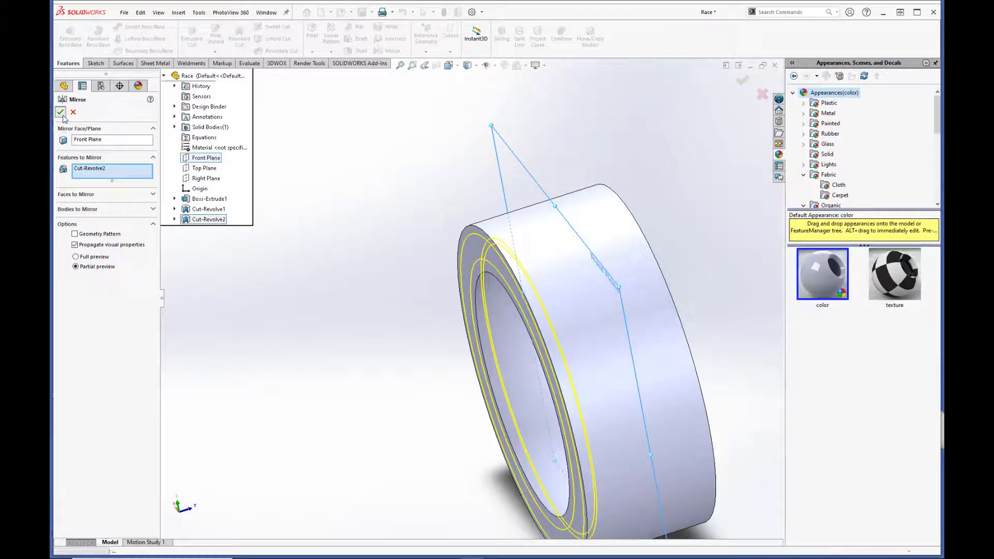
click(61, 112)
key(ctrl+2)
middle_drag(576, 220, 468, 272)
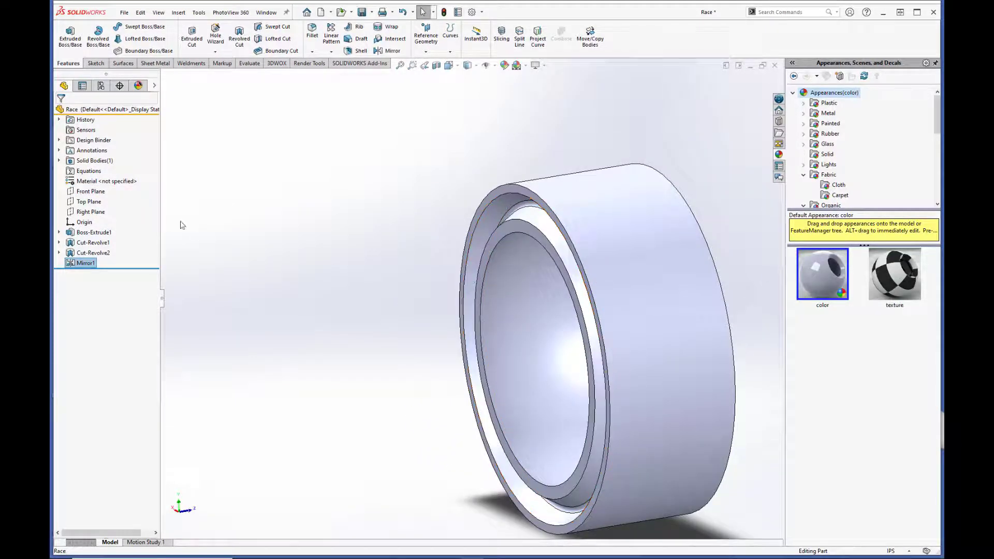
middle_drag(509, 301, 663, 236)
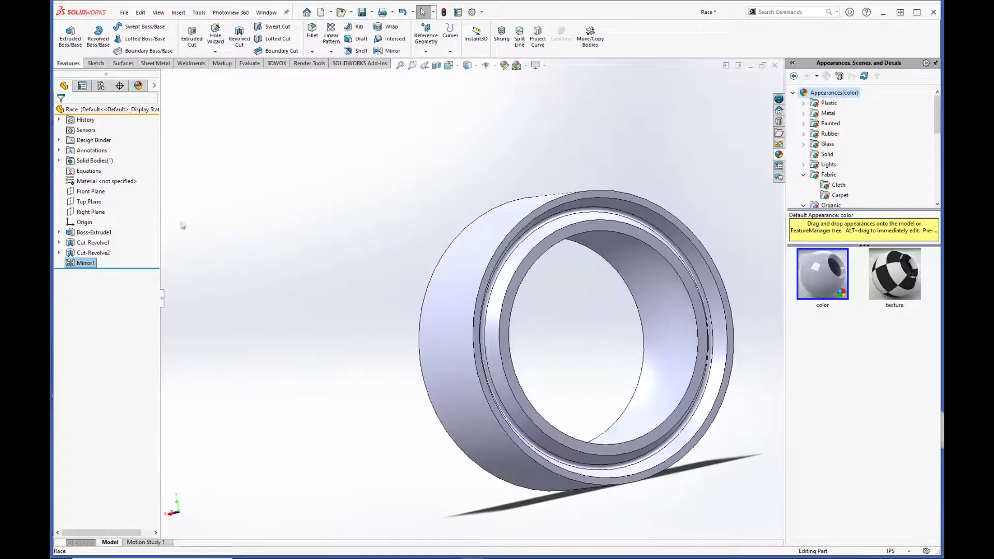
right_click(110, 184)
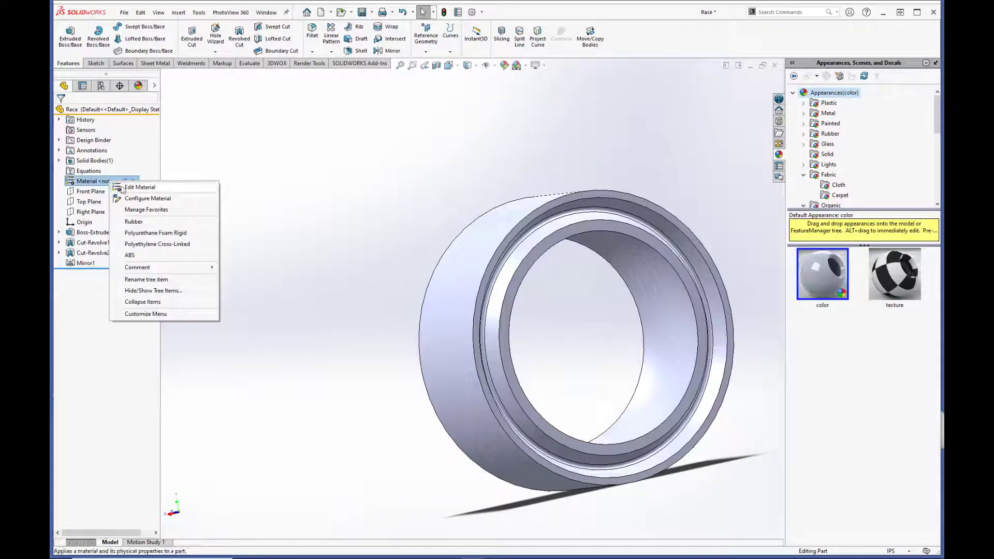
Step: Assign AISI 304 stainless steel to the Race part and apply it
click(124, 188)
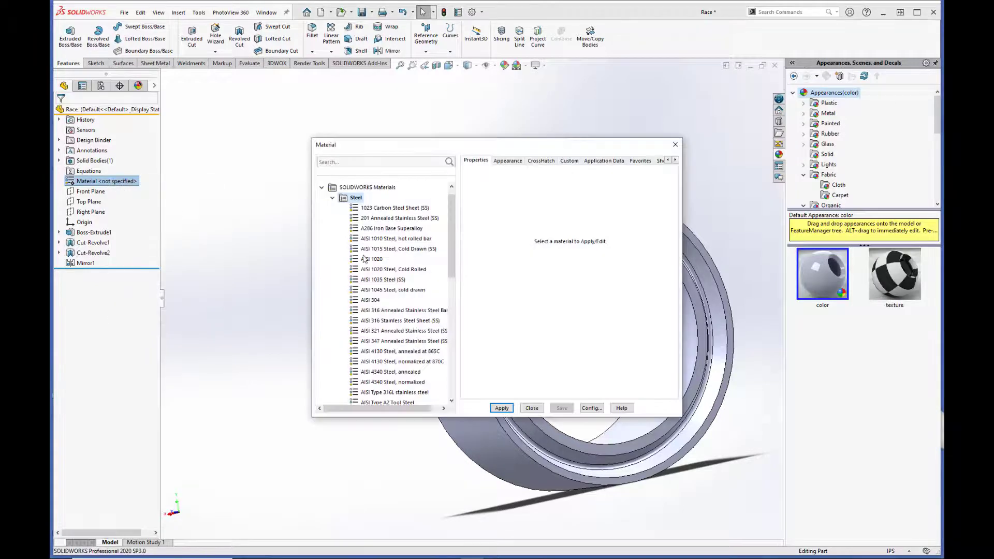
click(371, 301)
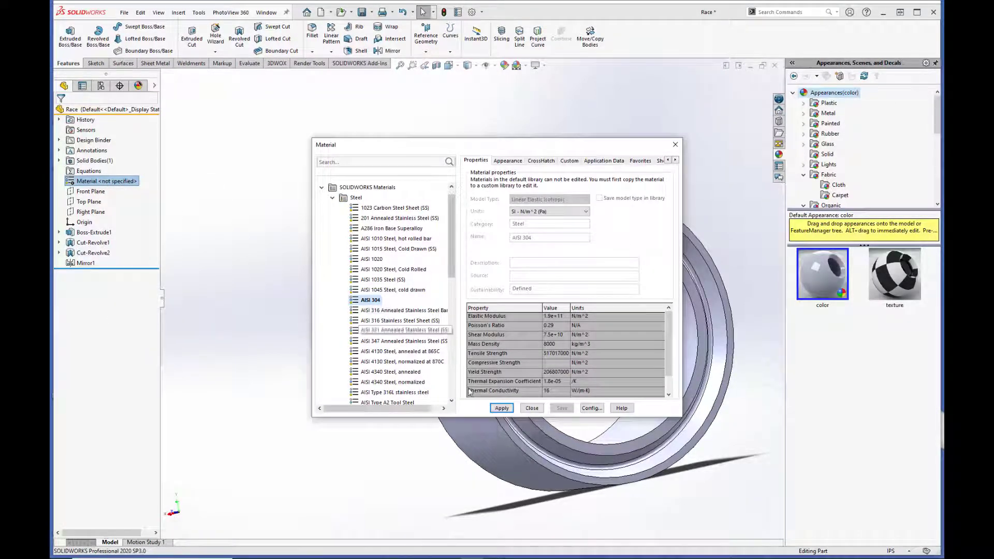
click(501, 409)
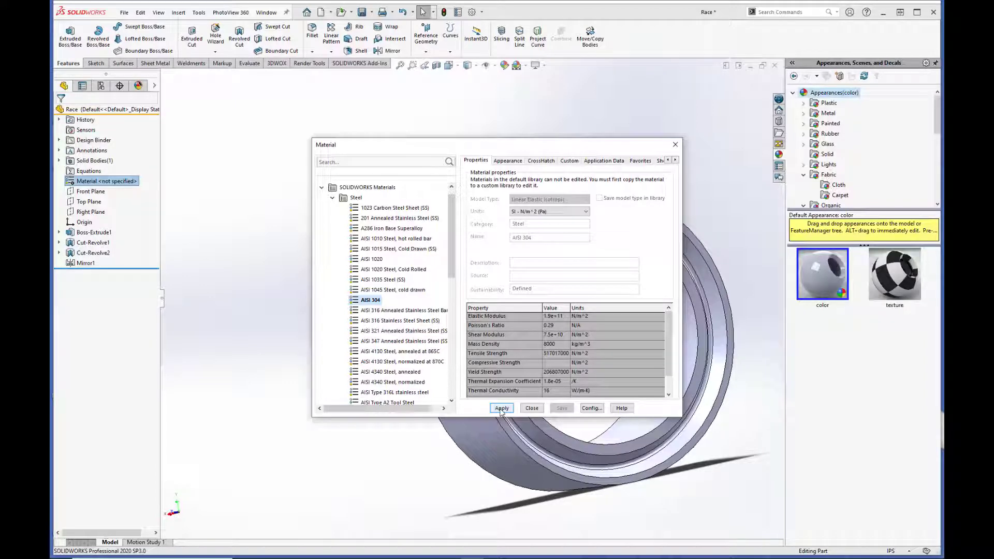
click(531, 409)
middle_drag(483, 361, 566, 456)
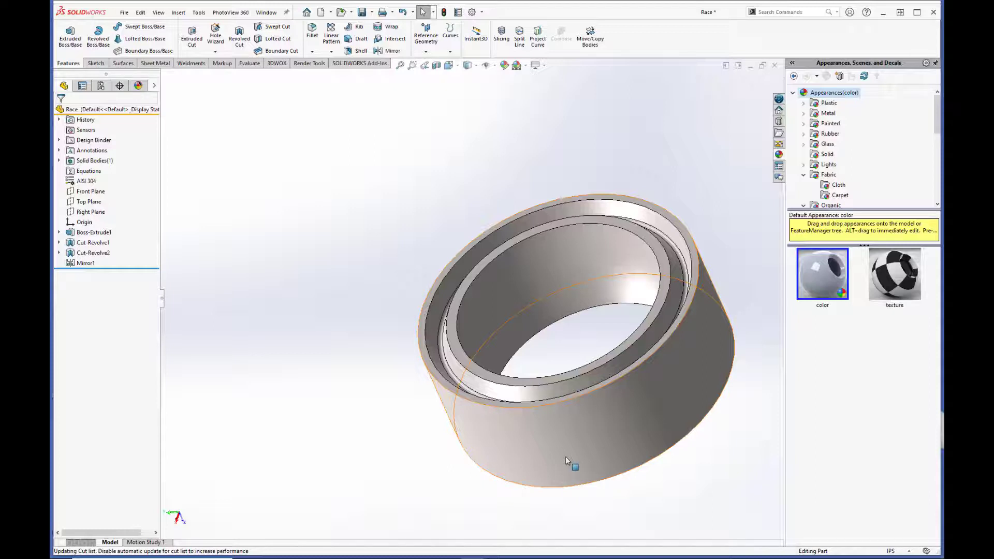
Step: Orbit the race ring to bring its inner spherical face into view
click(125, 63)
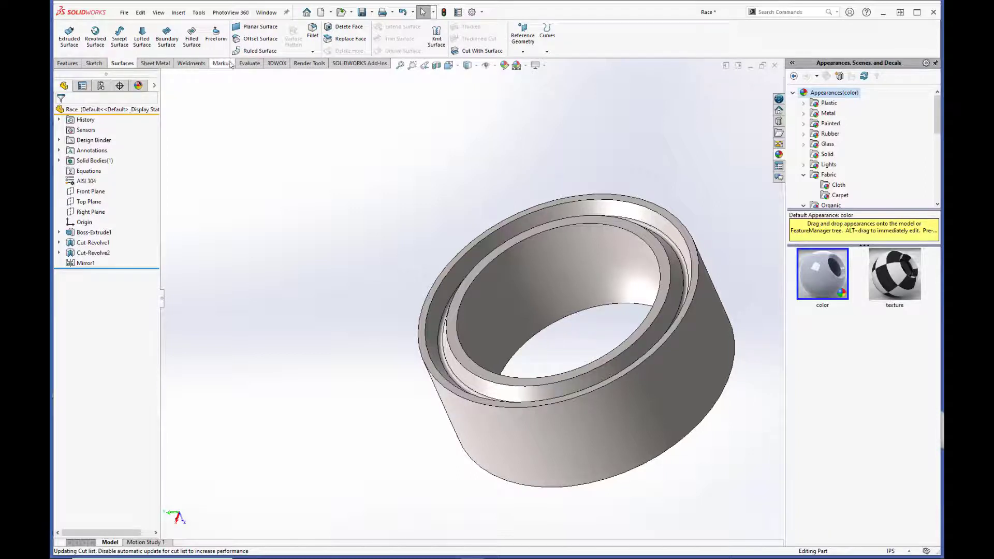
scroll(510, 314, down, 5)
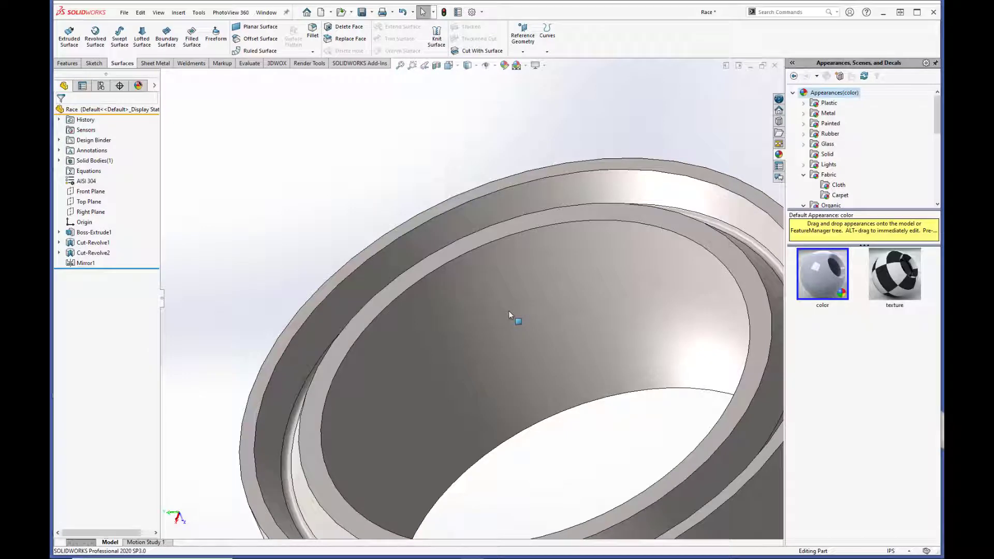
middle_drag(513, 315, 550, 293)
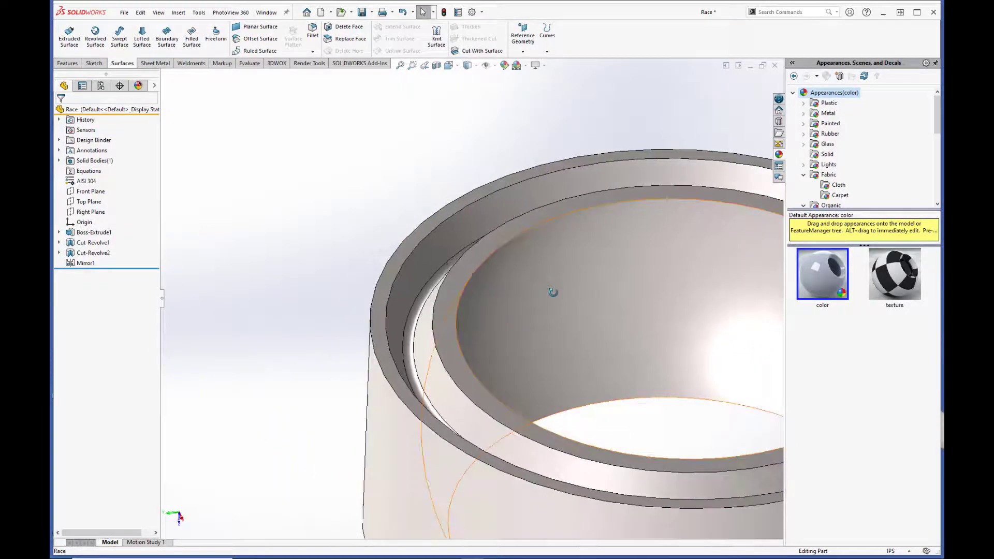
click(554, 293)
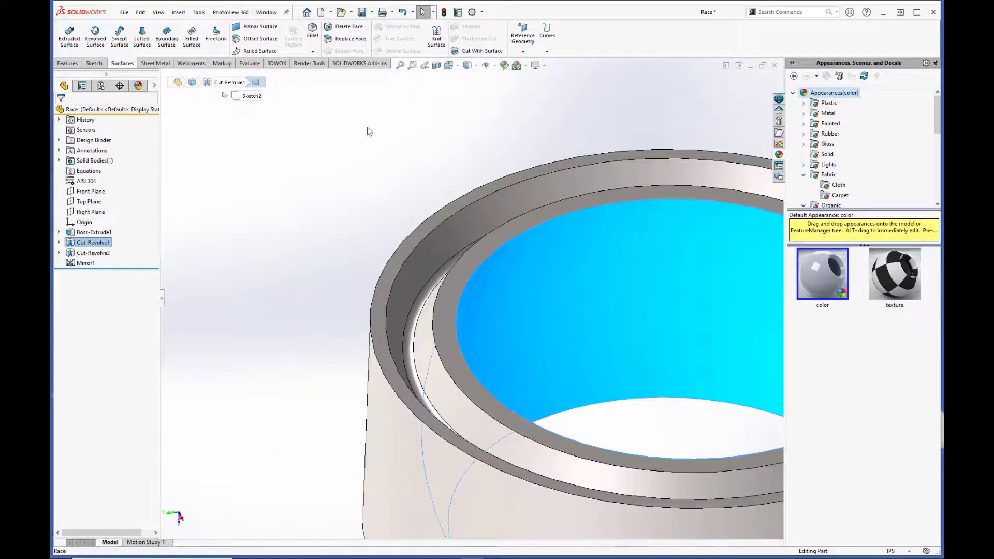
middle_drag(537, 211, 514, 213)
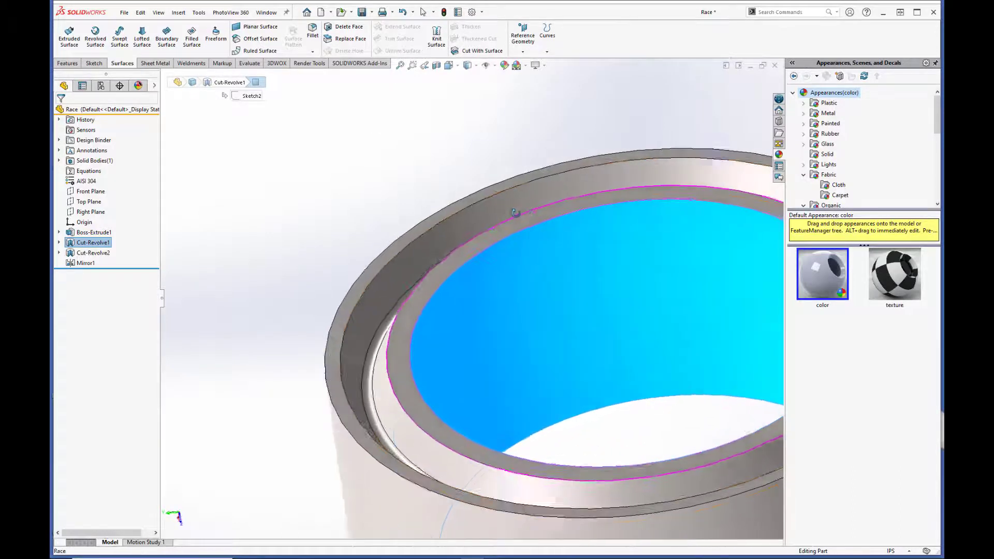
key(Escape)
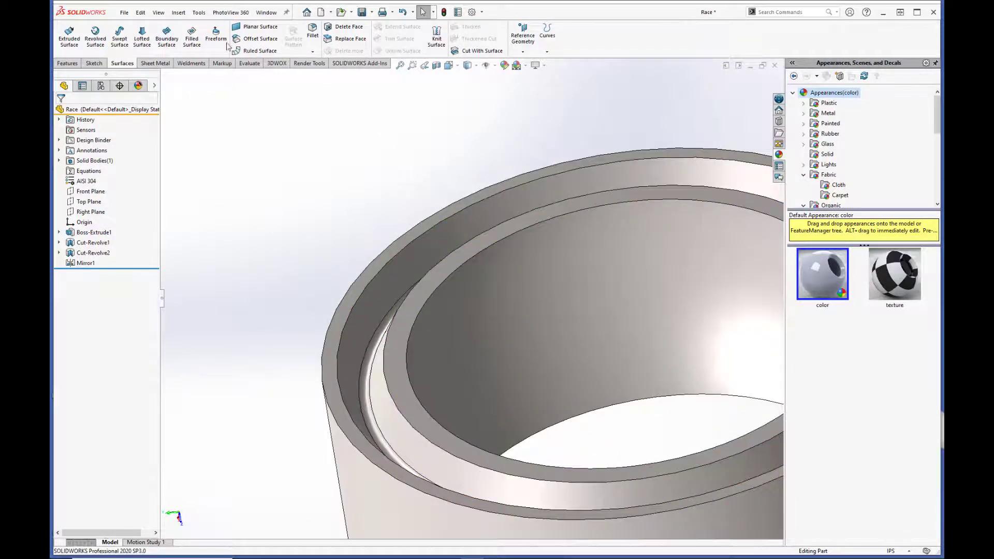
Step: Preview an Offset Surface of the inner spherical face at distance 0.000
click(260, 41)
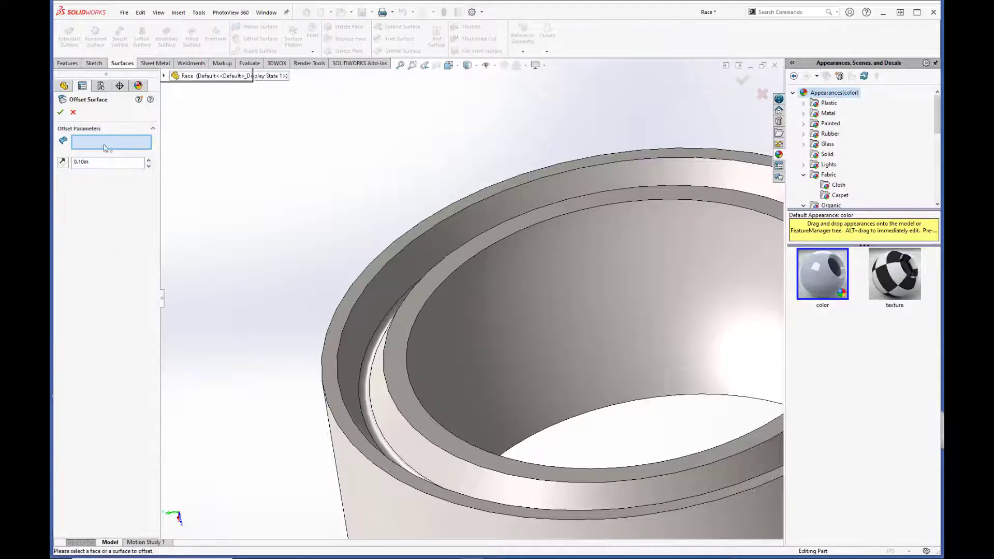
drag(130, 162, 72, 162)
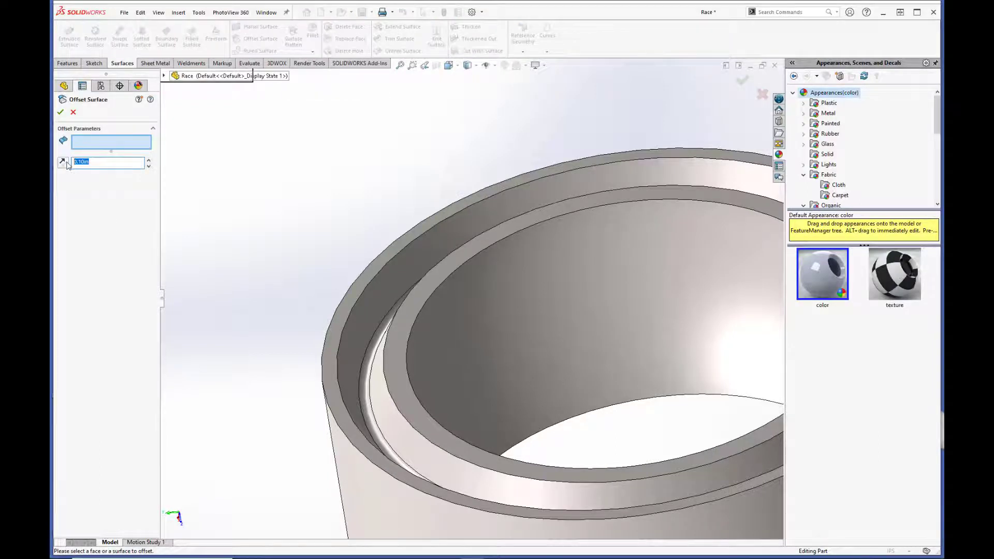
text(0.000)
click(557, 308)
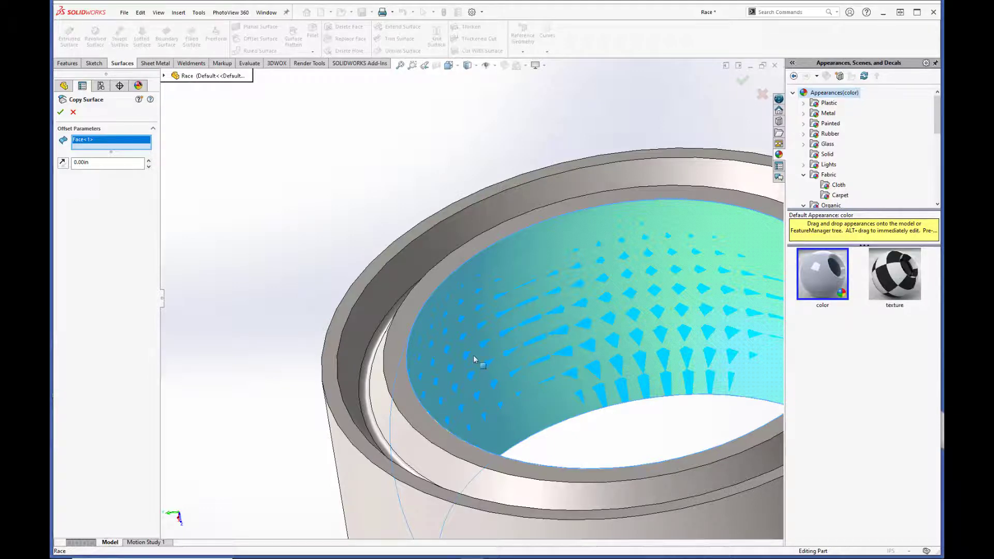
scroll(554, 315, up, 4)
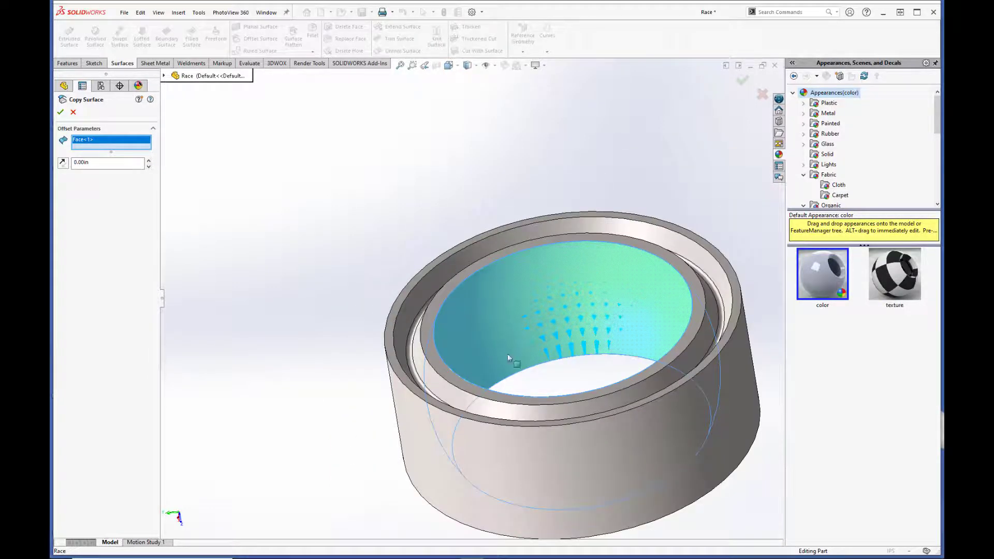
scroll(603, 318, down, 5)
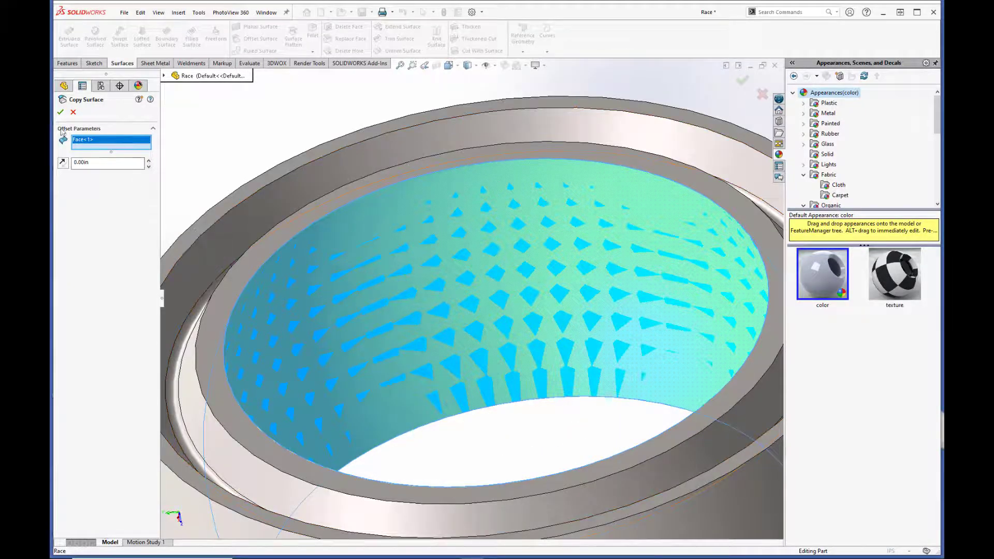
Step: Confirm the offset surface and leave Surface-Offset1 with its default name
click(60, 111)
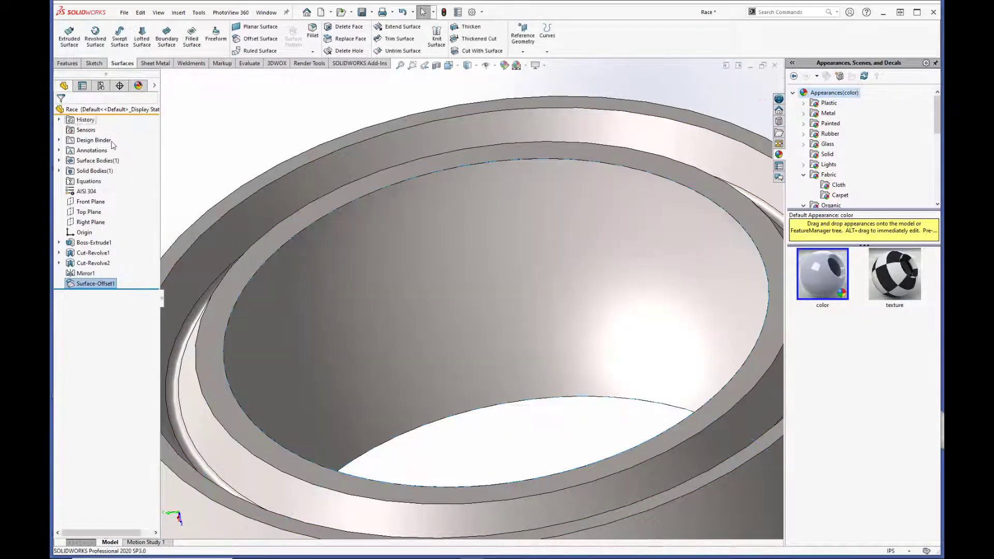
click(110, 285)
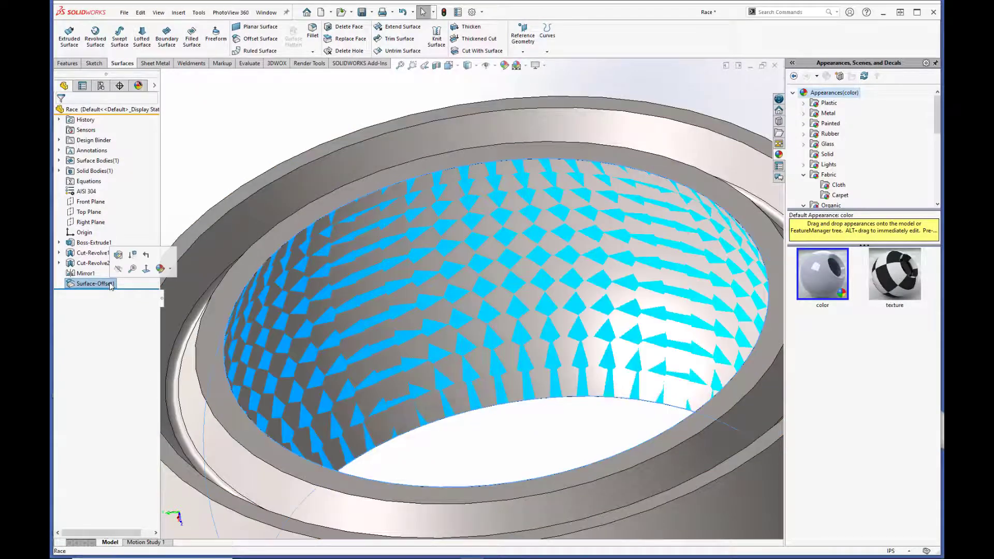
click(110, 284)
click(129, 283)
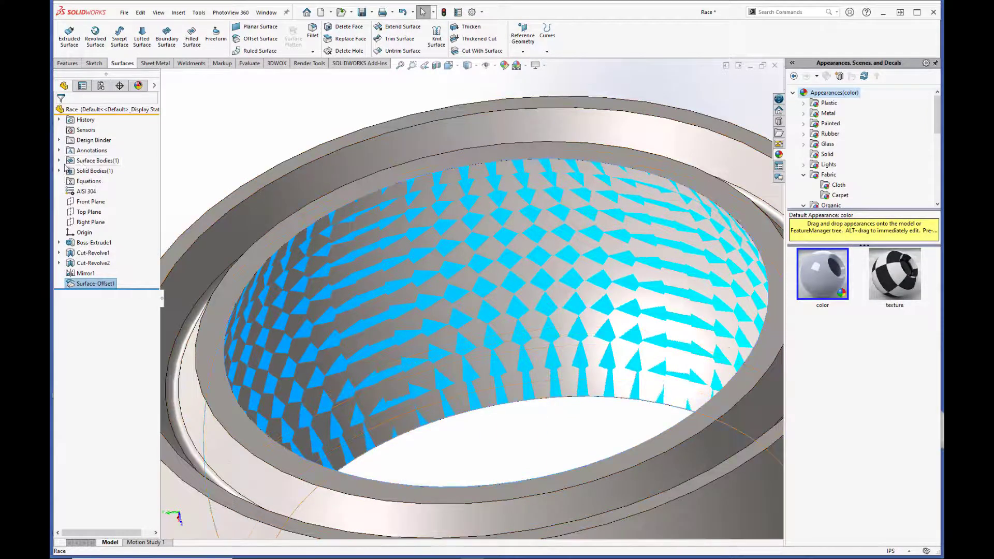
Step: Expand the body folders and rename the Mirror1 solid body to Race
click(58, 161)
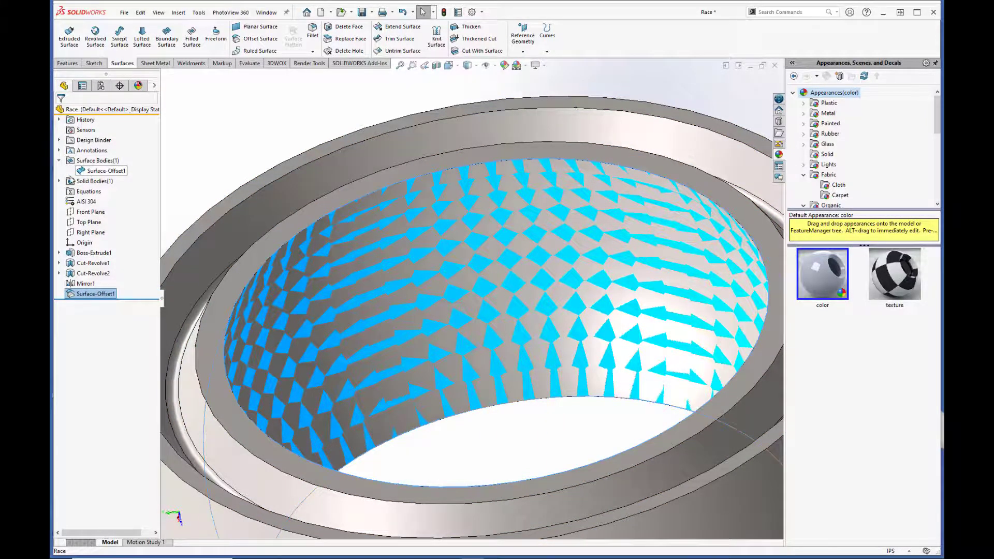
click(59, 180)
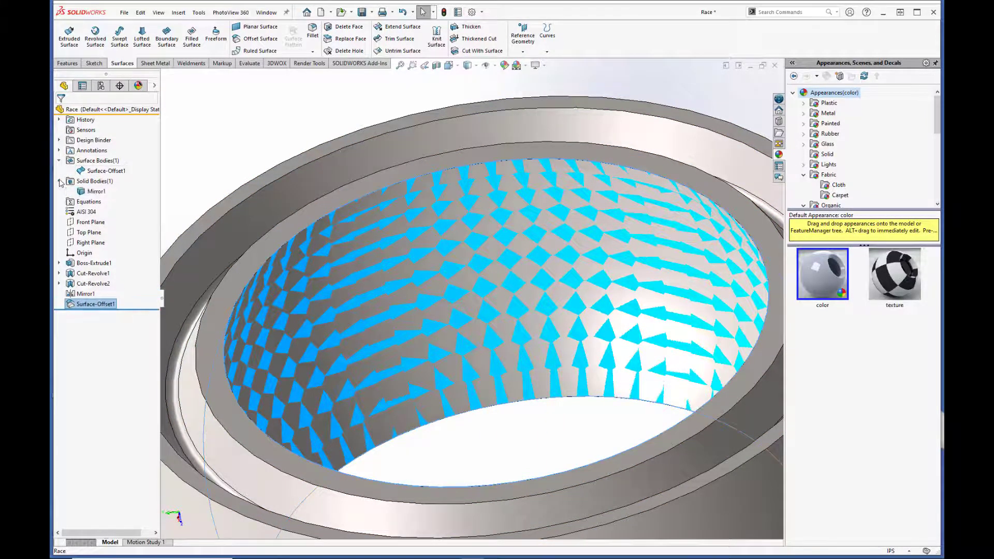
click(99, 192)
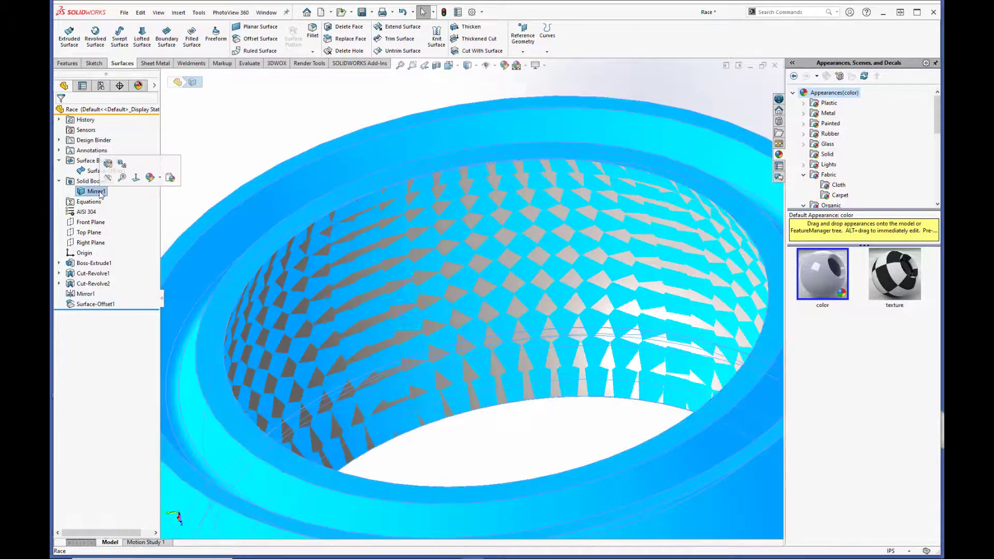
click(98, 191)
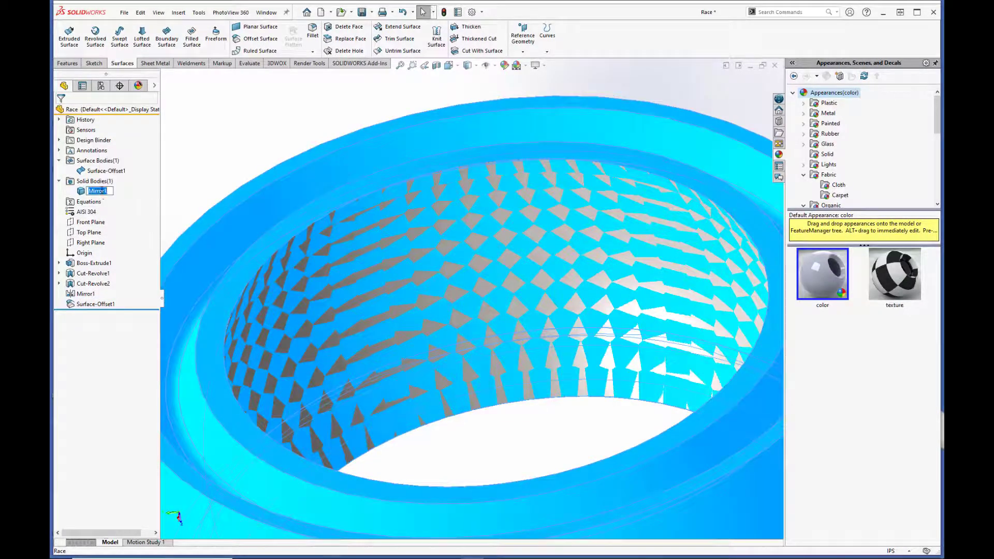
text(Race)
click(198, 155)
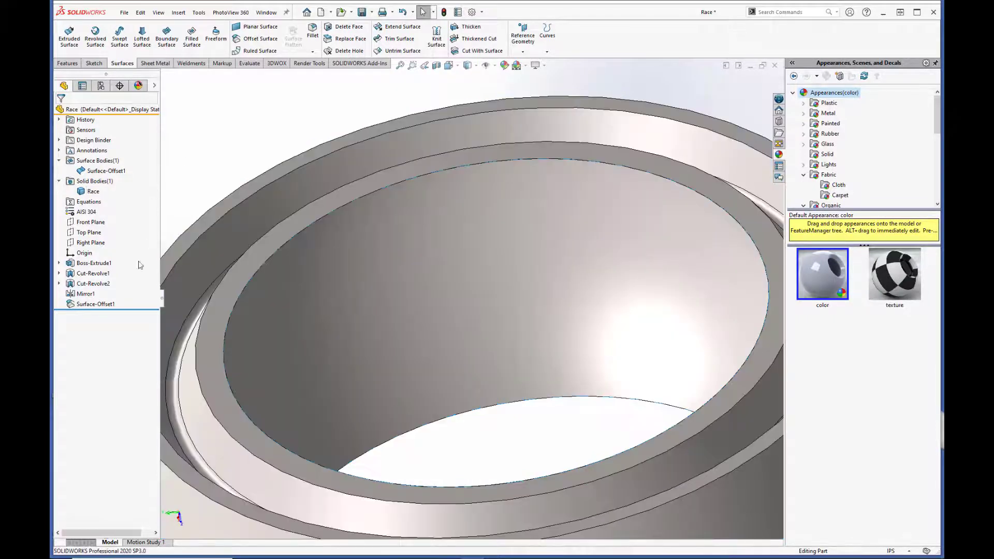
click(114, 305)
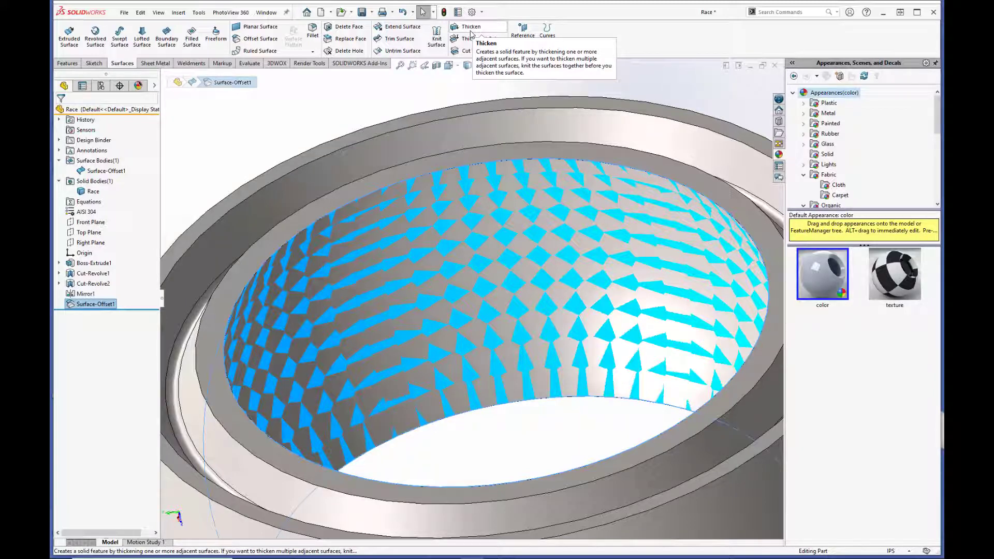
Step: Thicken Surface-Offset1 toward the first side by 0.005in
click(471, 34)
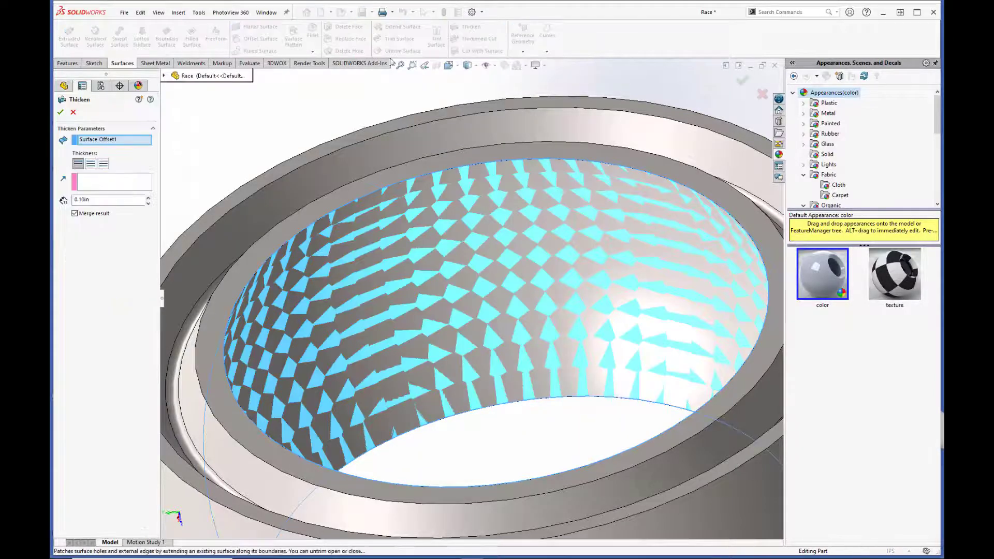
click(91, 163)
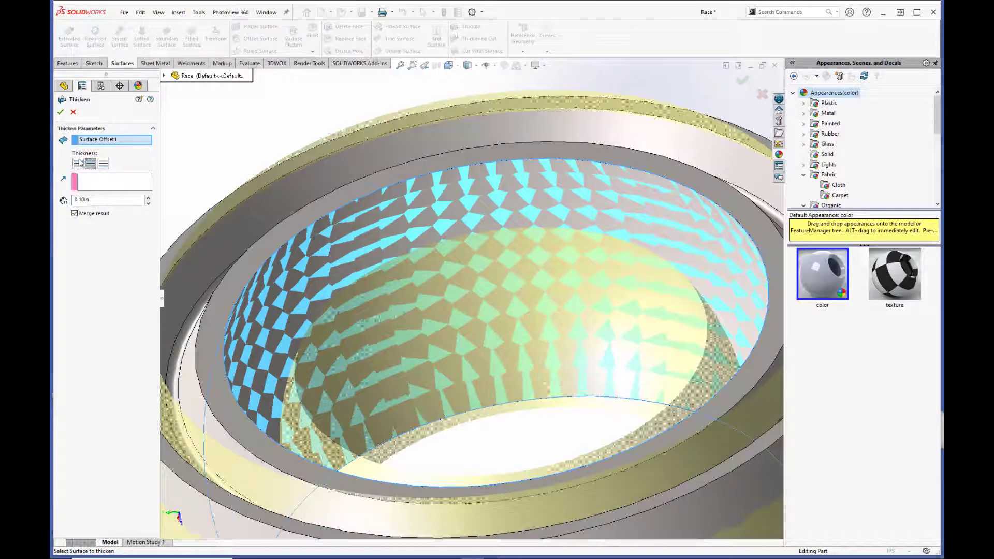
click(79, 164)
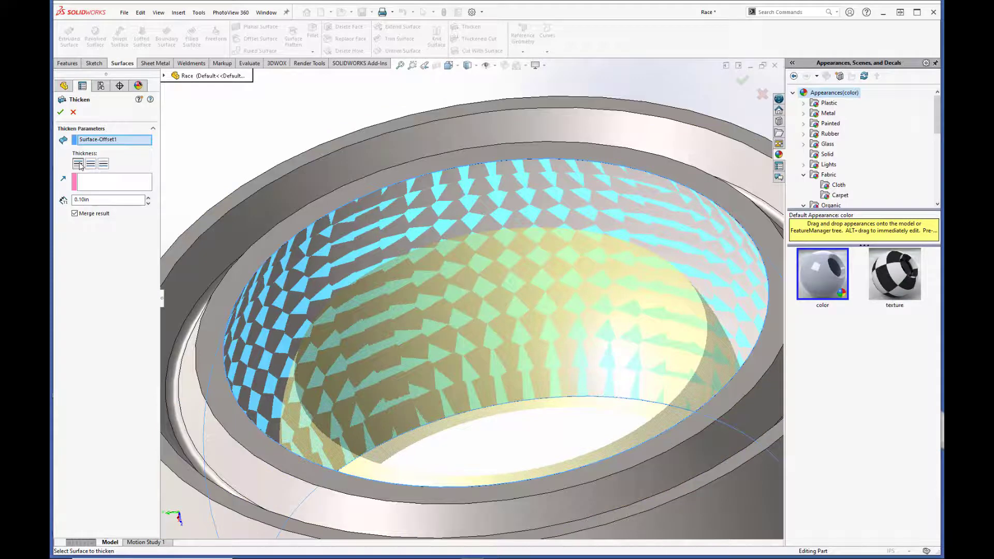
click(90, 164)
scroll(292, 329, up, 3)
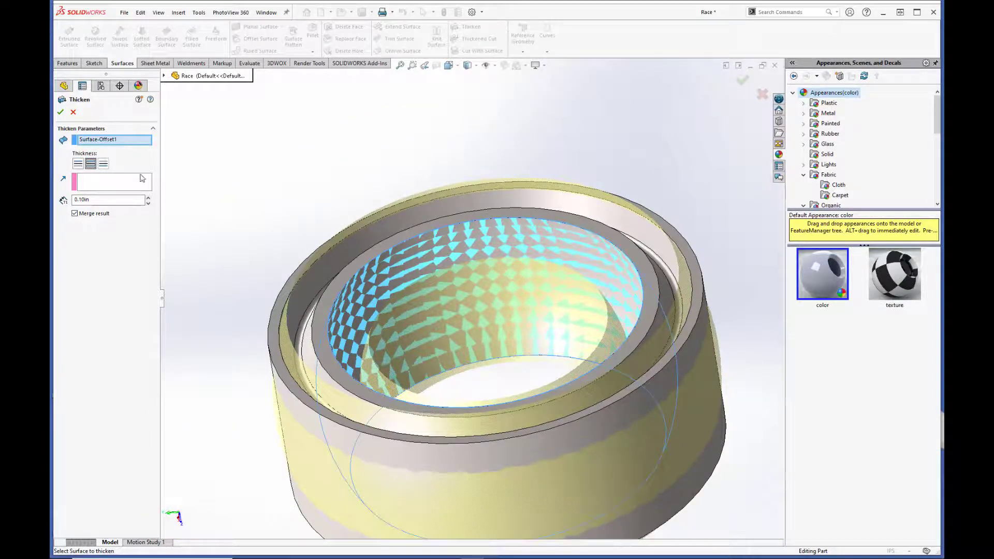
click(103, 163)
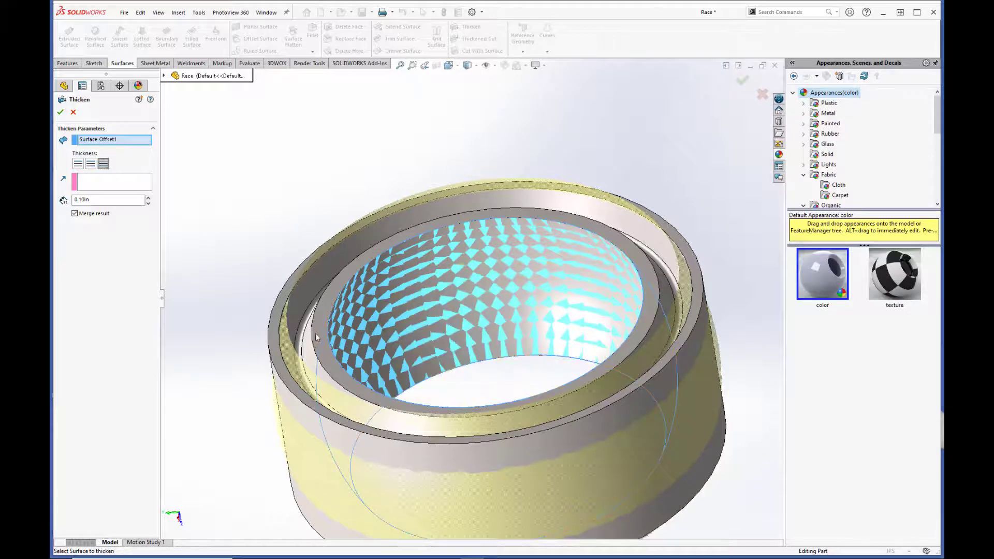
click(78, 164)
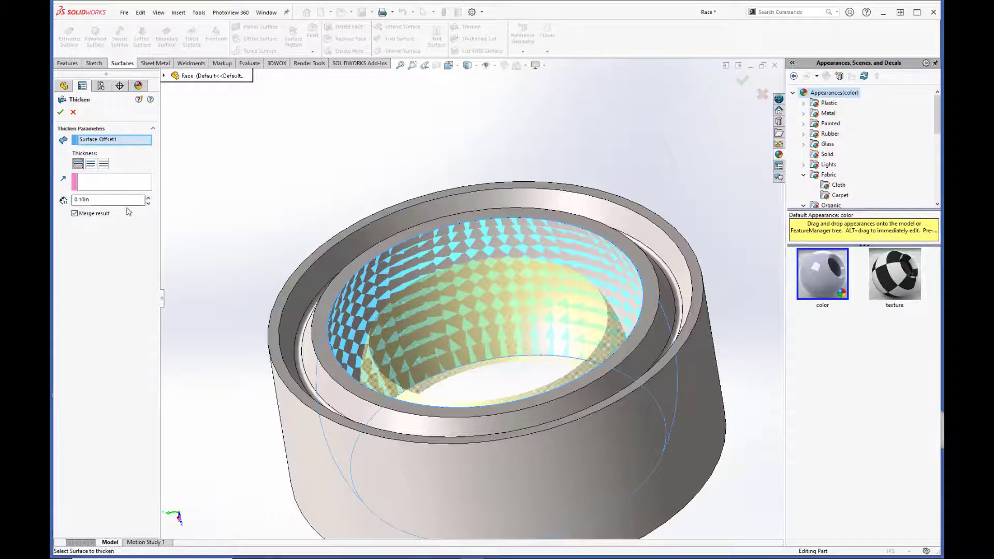
double_click(81, 199)
text(0.005in)
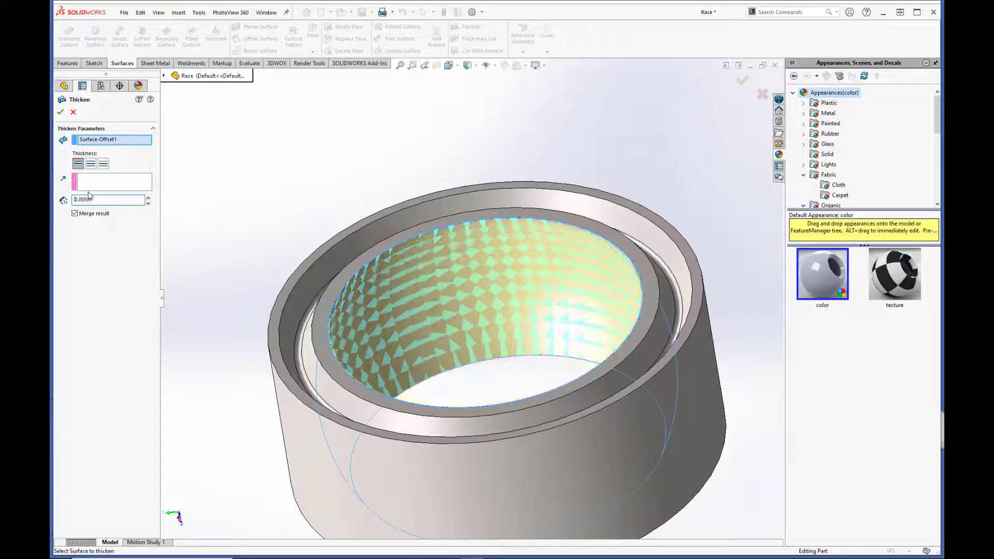
Step: Confirm Thicken1, then edit it to turn off Merge result and reconfirm
click(61, 113)
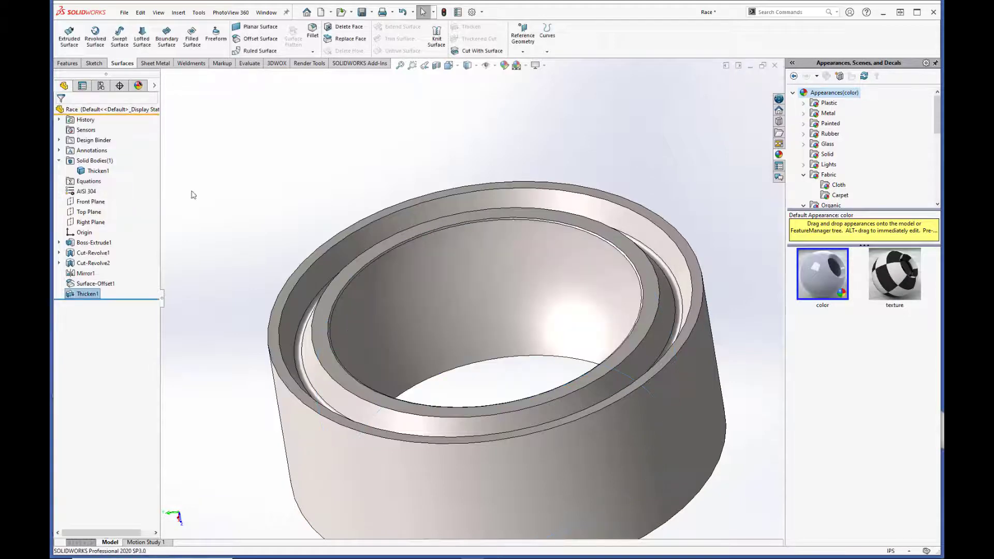
scroll(428, 275, down, 3)
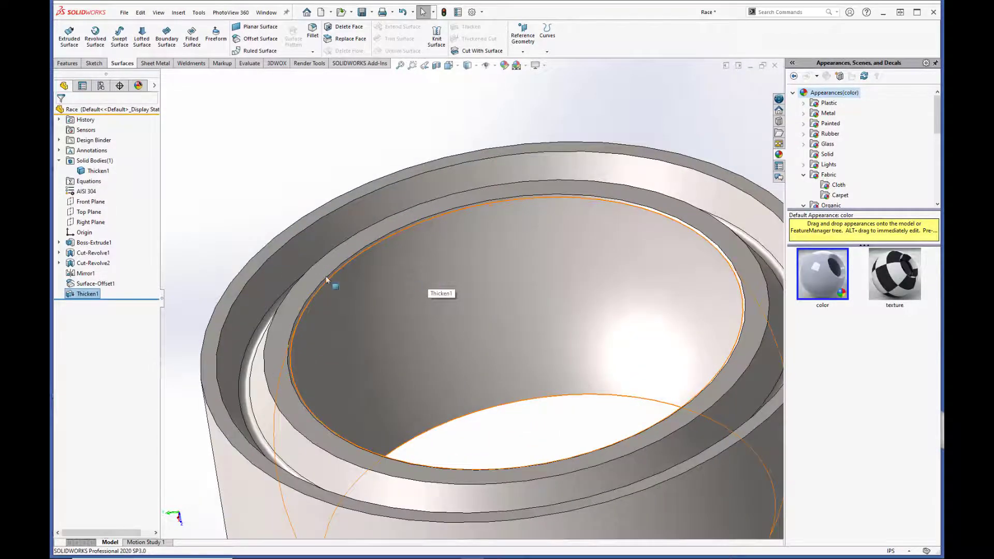
right_click(80, 296)
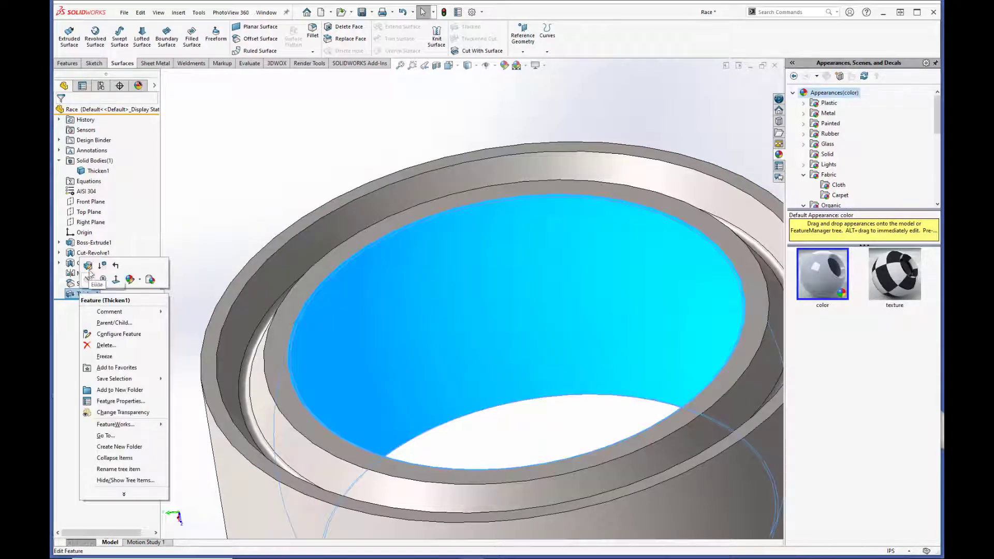
click(90, 274)
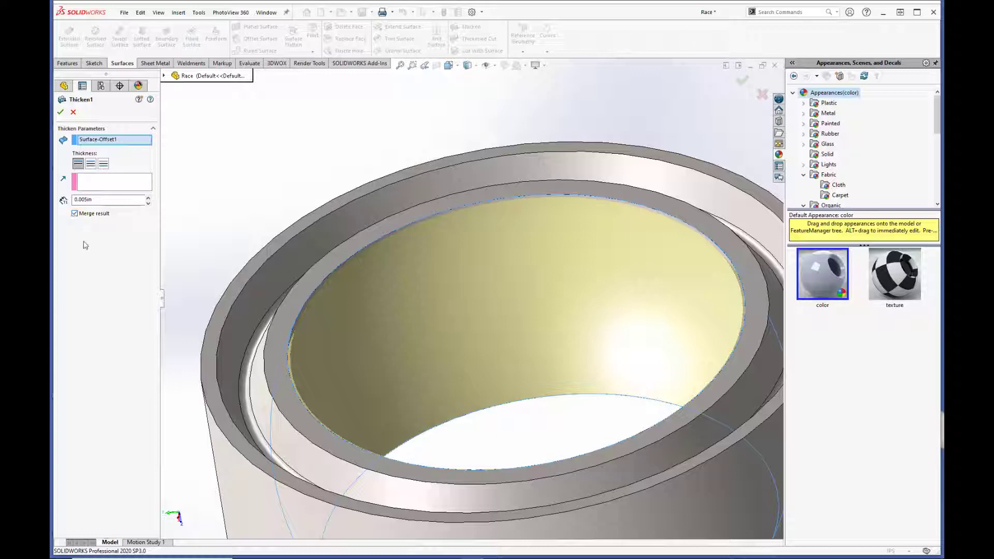
click(75, 214)
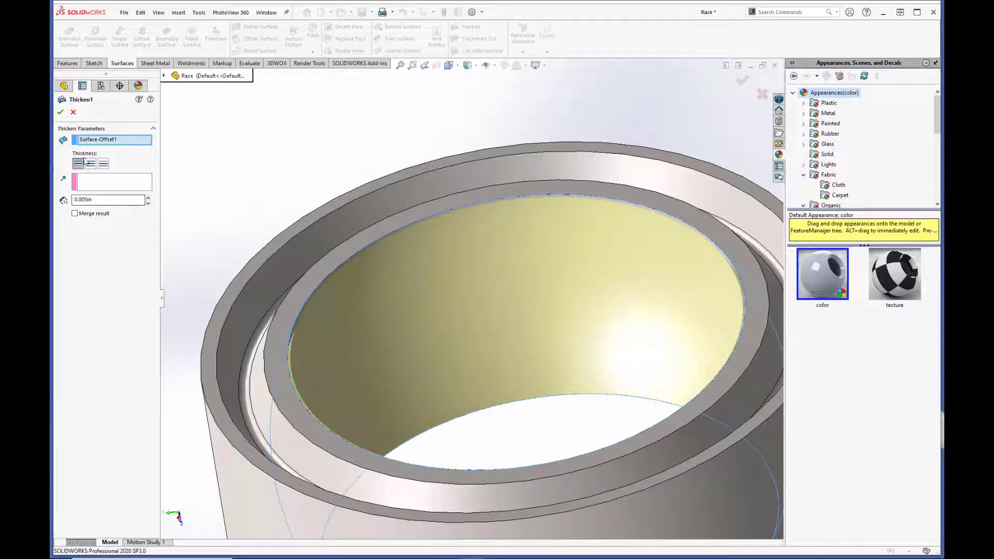
click(60, 113)
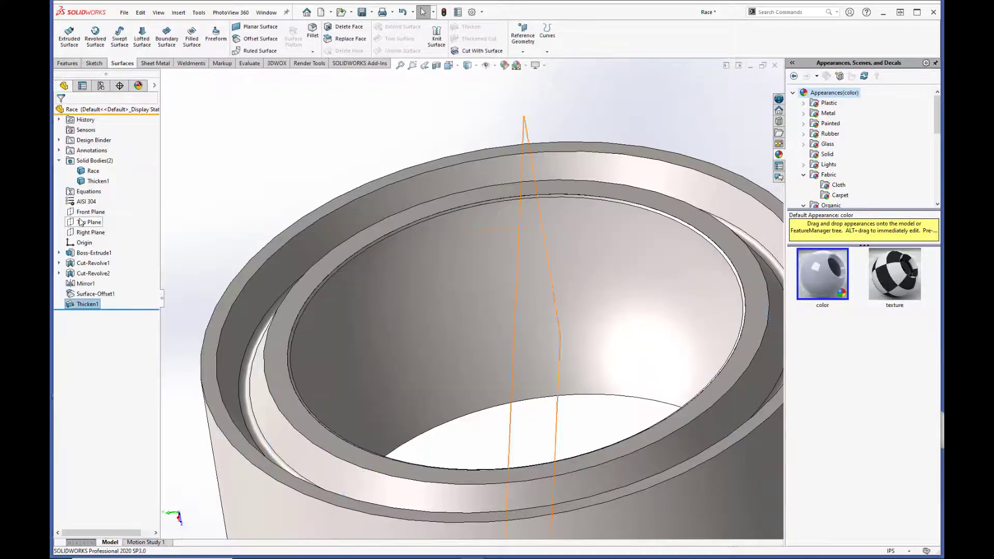
Step: Rename the Thicken1 solid body to Liner
click(94, 172)
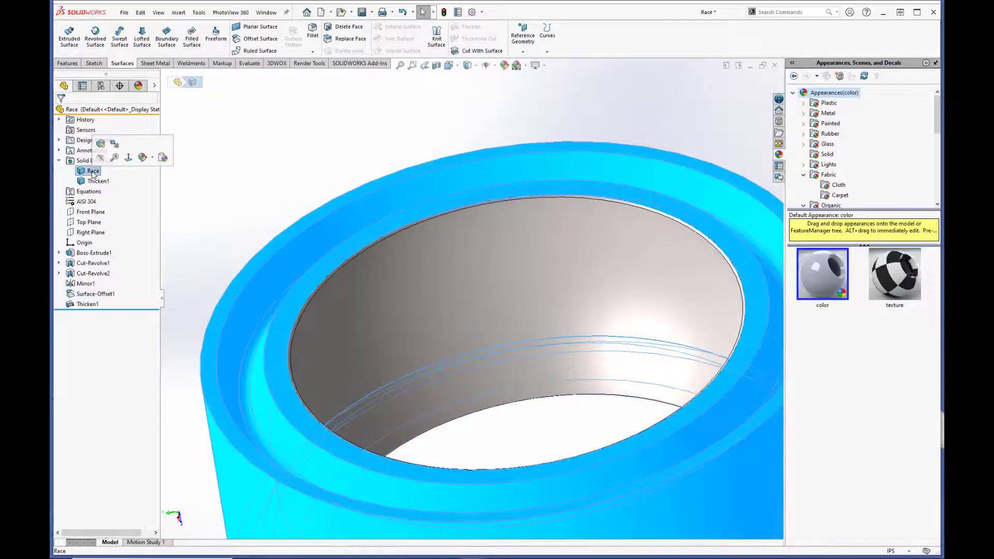
click(96, 182)
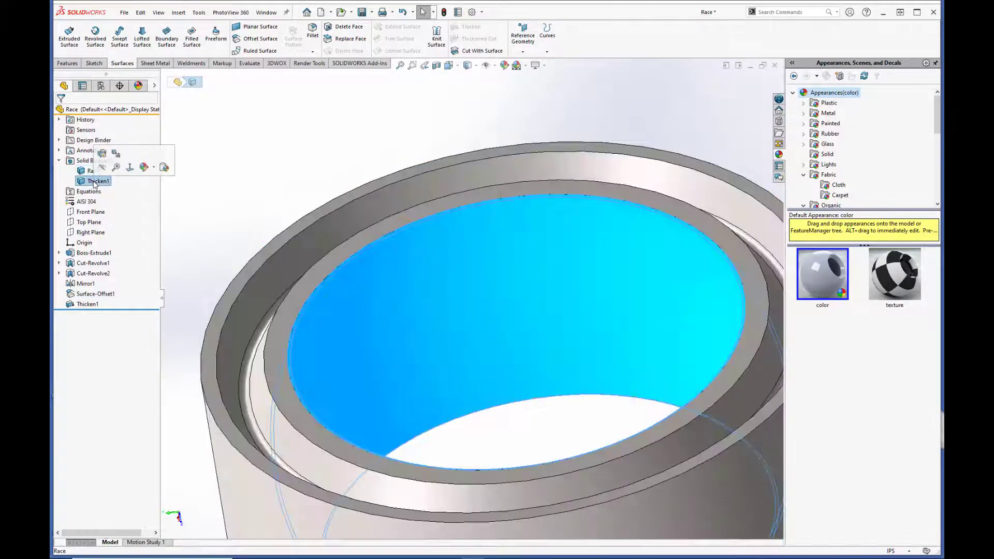
click(100, 181)
text(Liner)
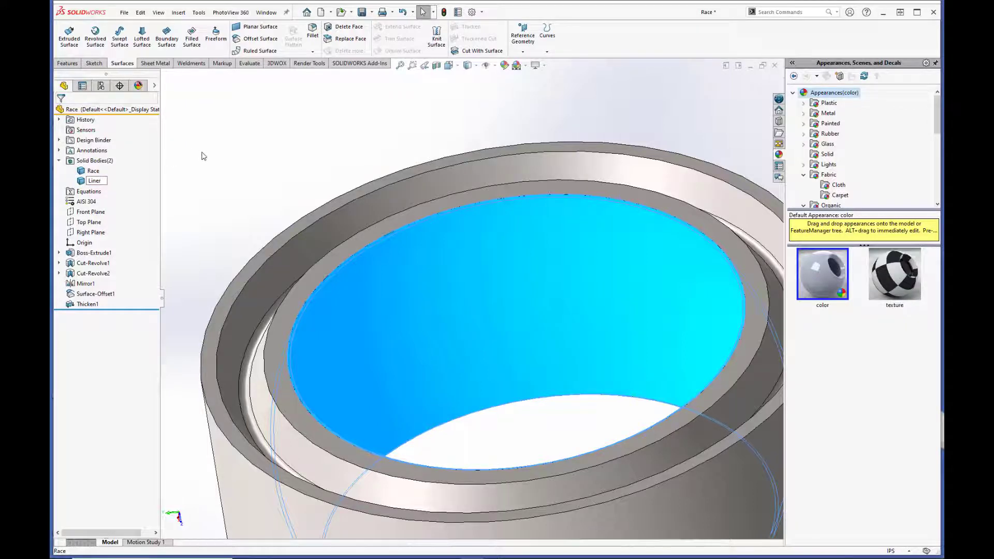
click(203, 156)
Step: Assign the Liner body the A-Glass Fiber material from Generic Glass Fibers
click(94, 181)
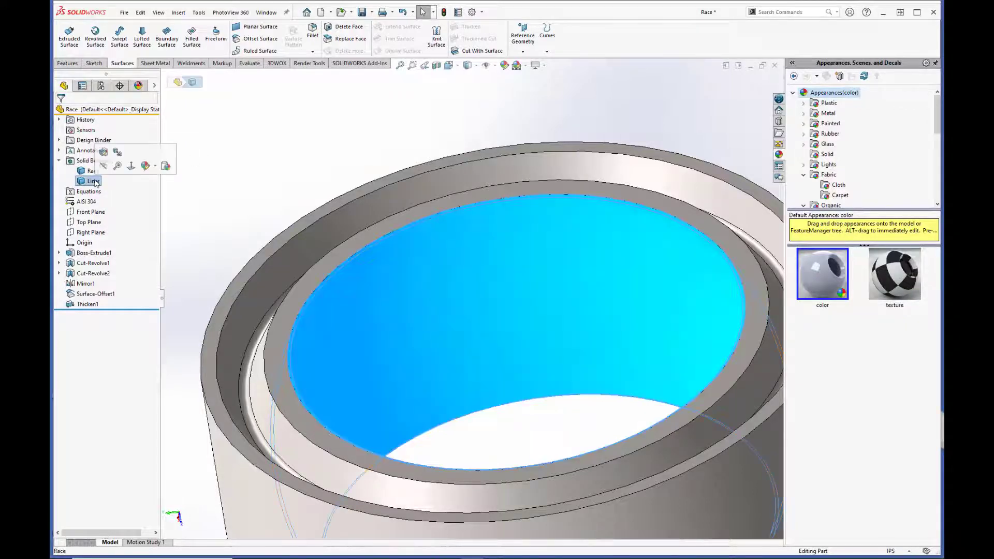
right_click(95, 181)
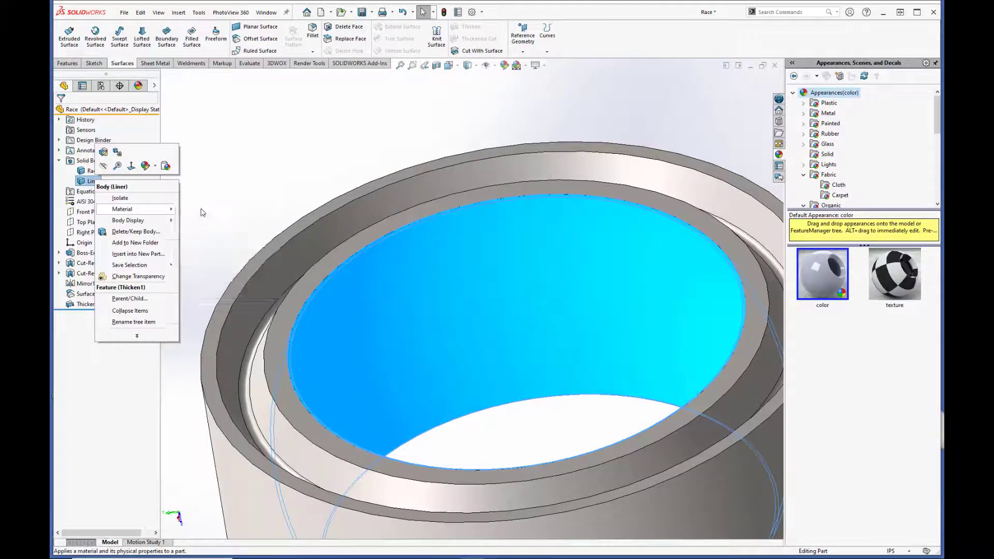
click(202, 213)
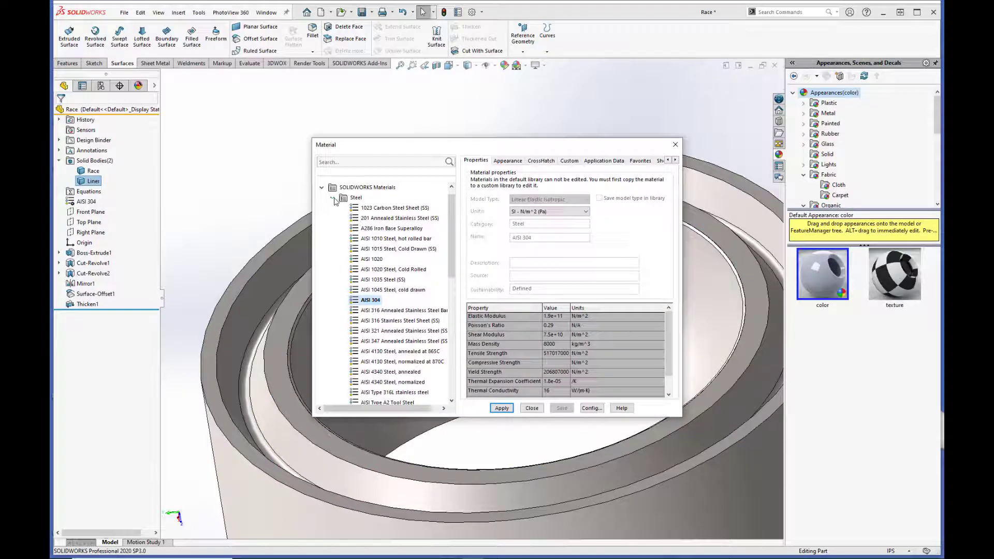
click(334, 199)
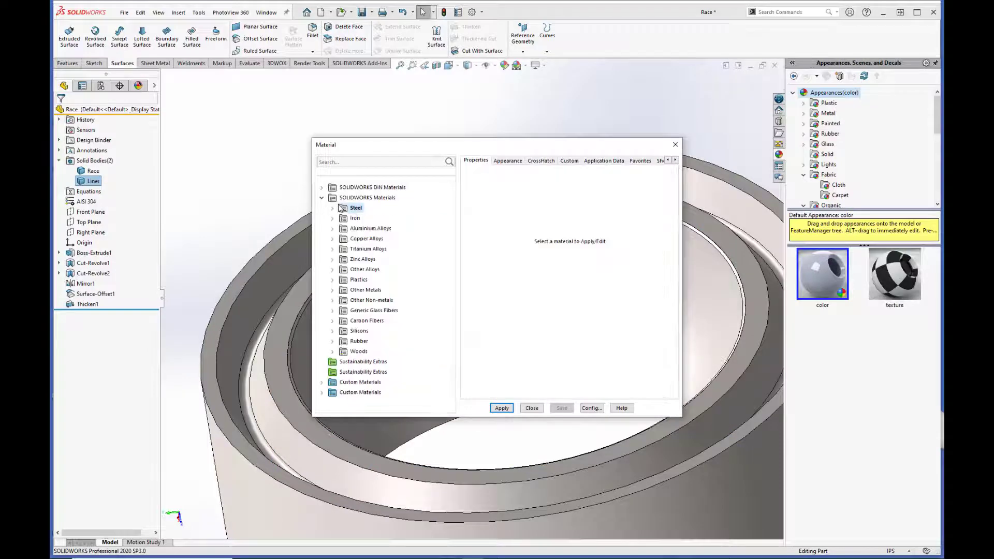
click(333, 311)
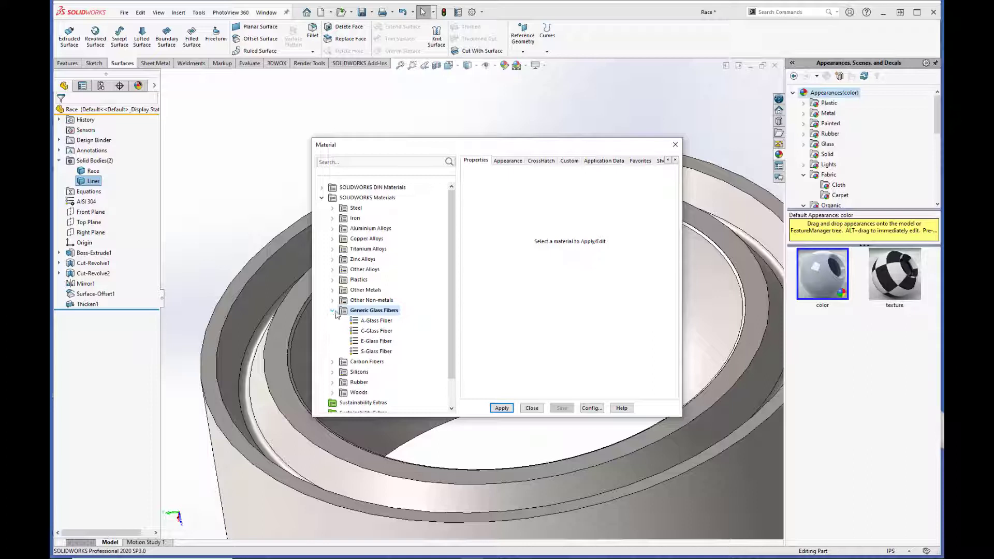
click(333, 291)
scroll(335, 290, down, 5)
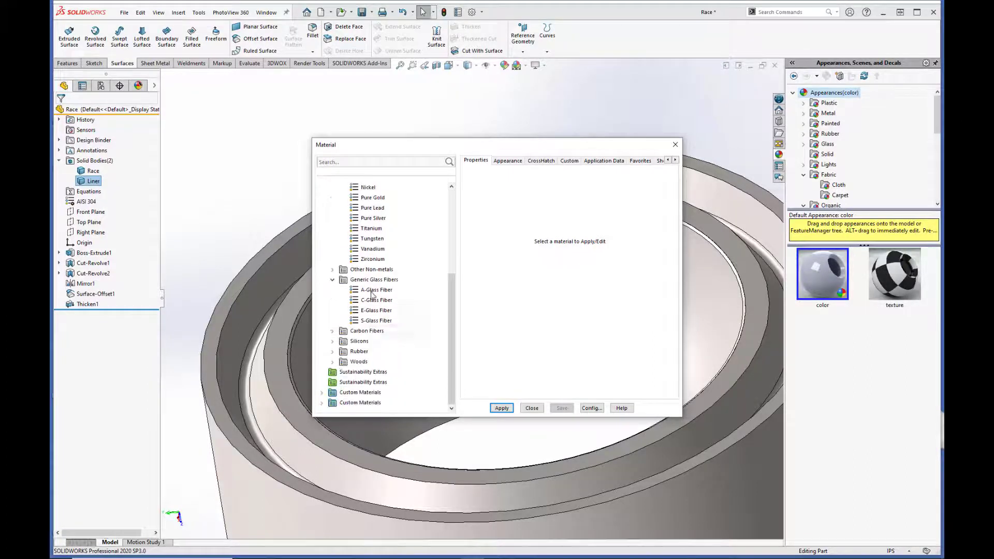
click(374, 291)
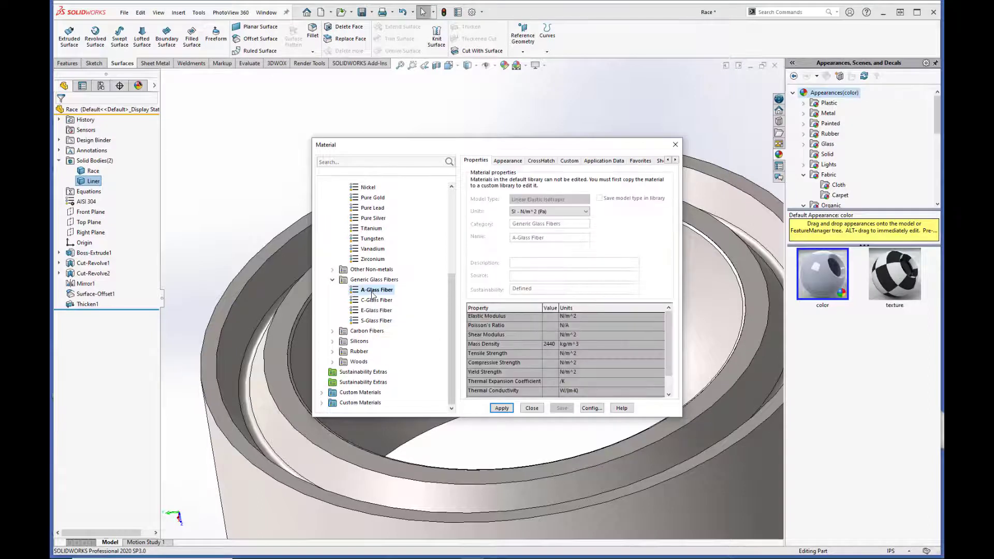
click(502, 408)
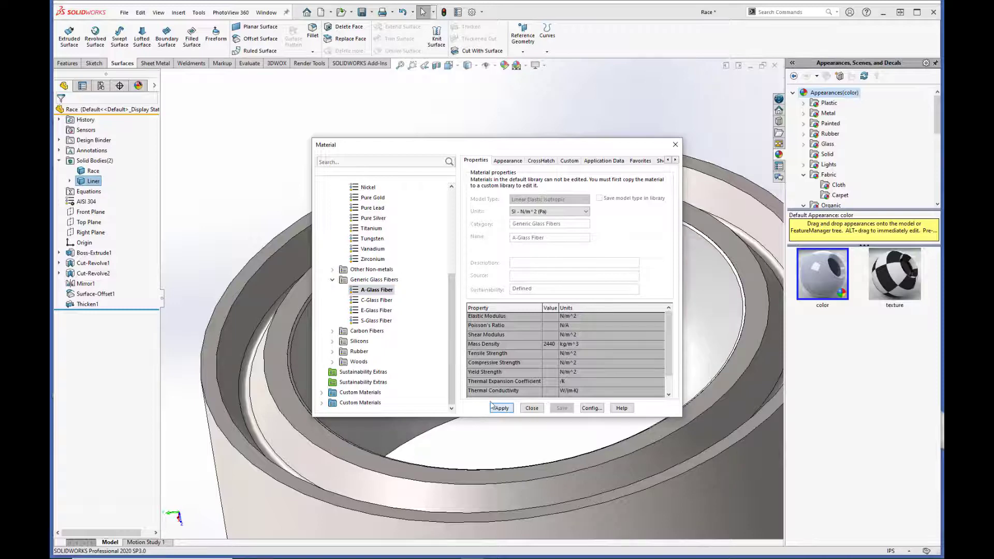
scroll(428, 351, up, 4)
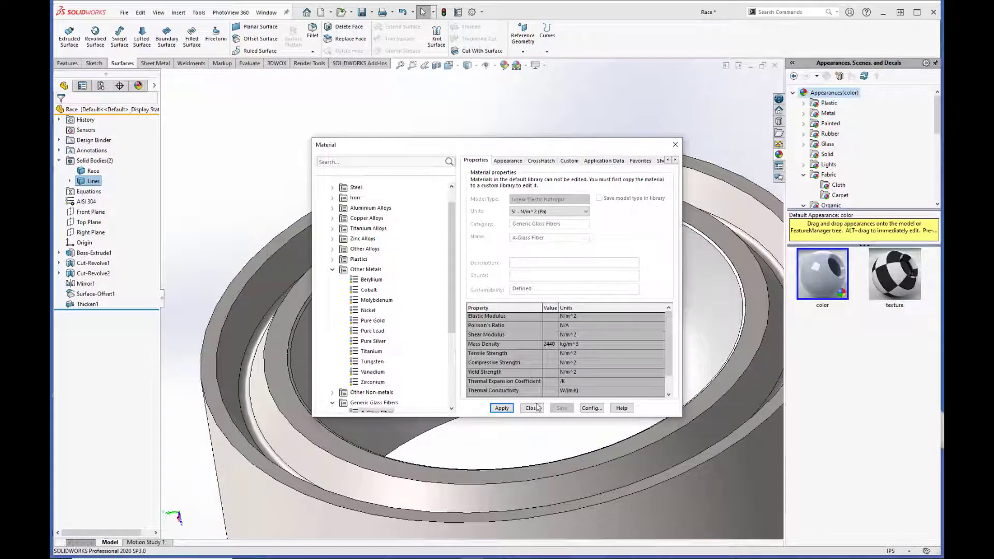
click(532, 407)
click(431, 336)
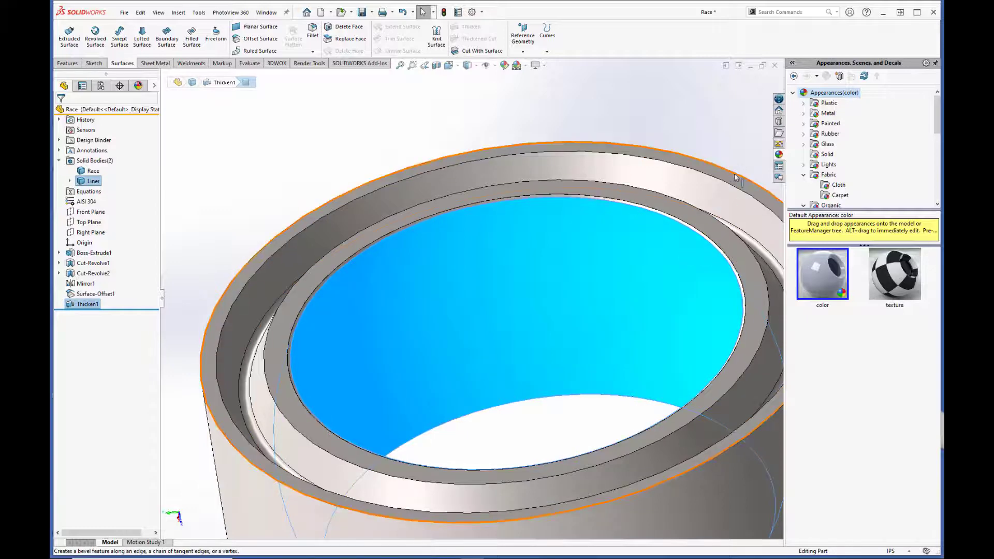
Step: Apply the beige cotton cloth appearance from Fabric > Cloth to the Liner body
right_click(92, 182)
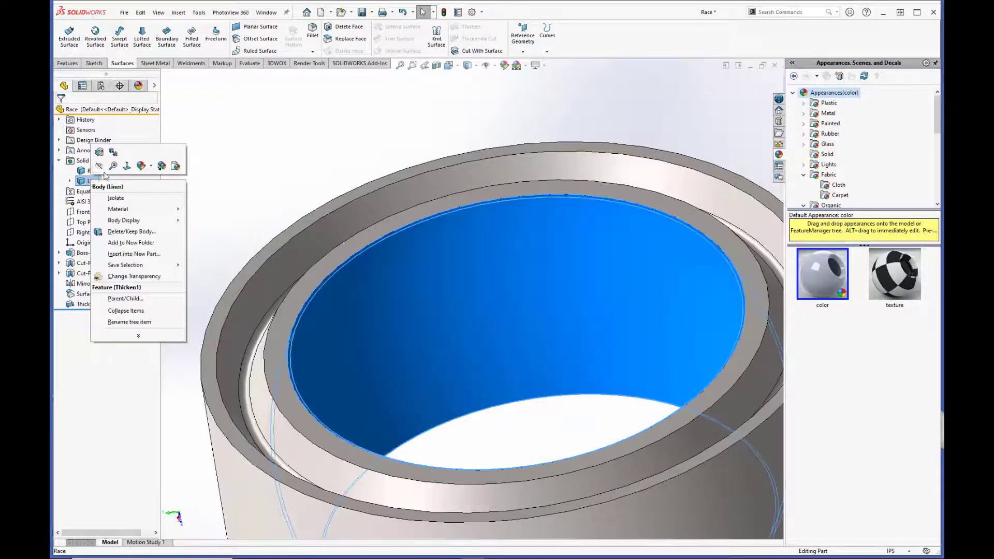
click(142, 168)
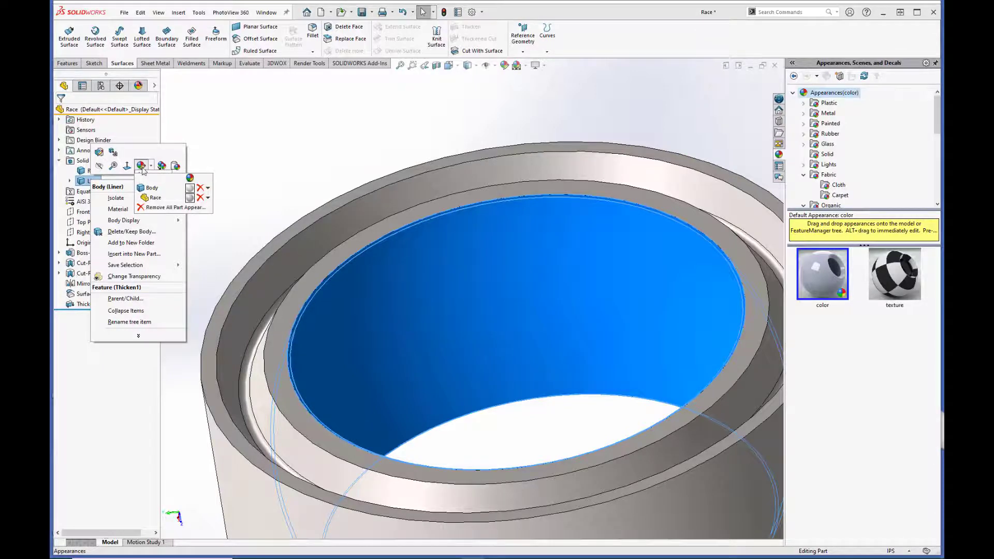
click(167, 189)
click(804, 144)
click(842, 164)
click(822, 418)
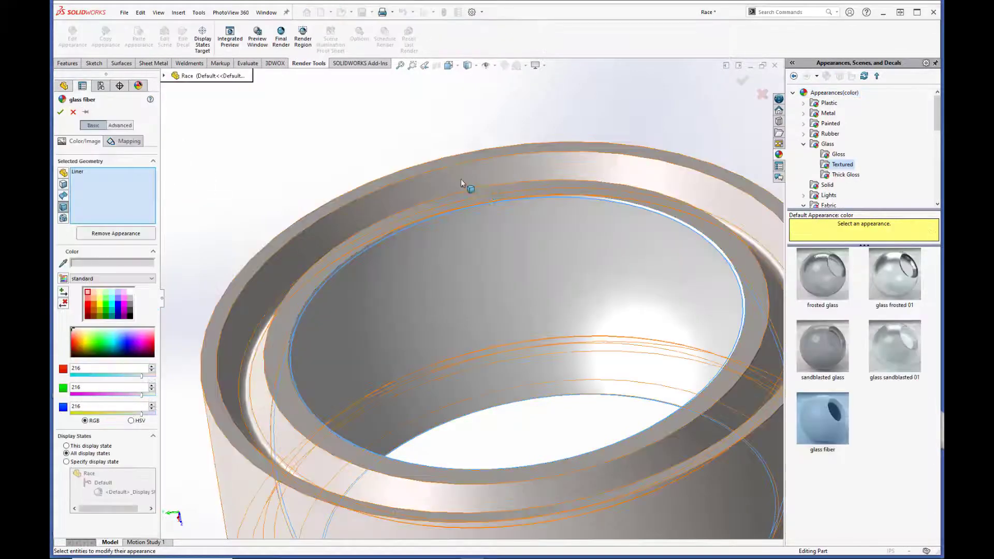
scroll(848, 177, down, 2)
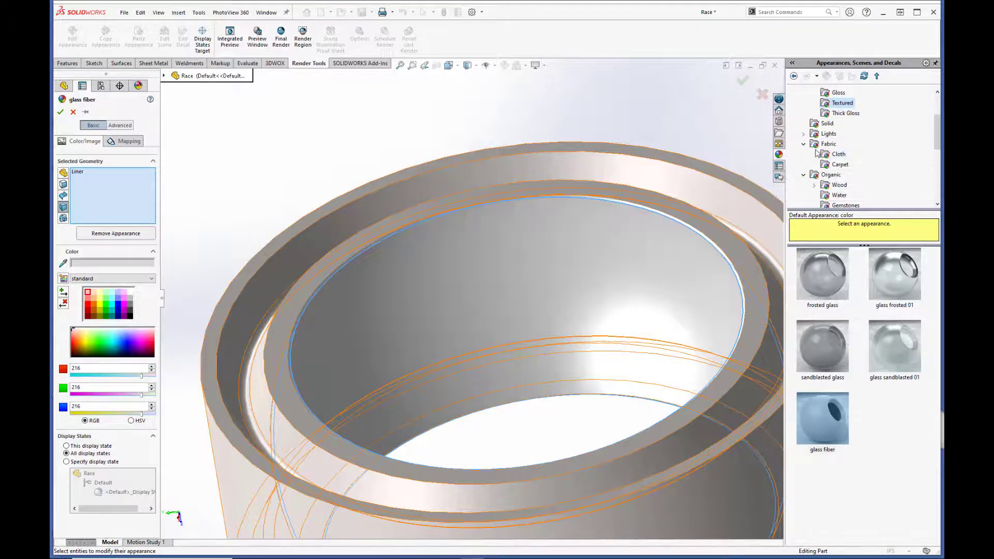
click(839, 154)
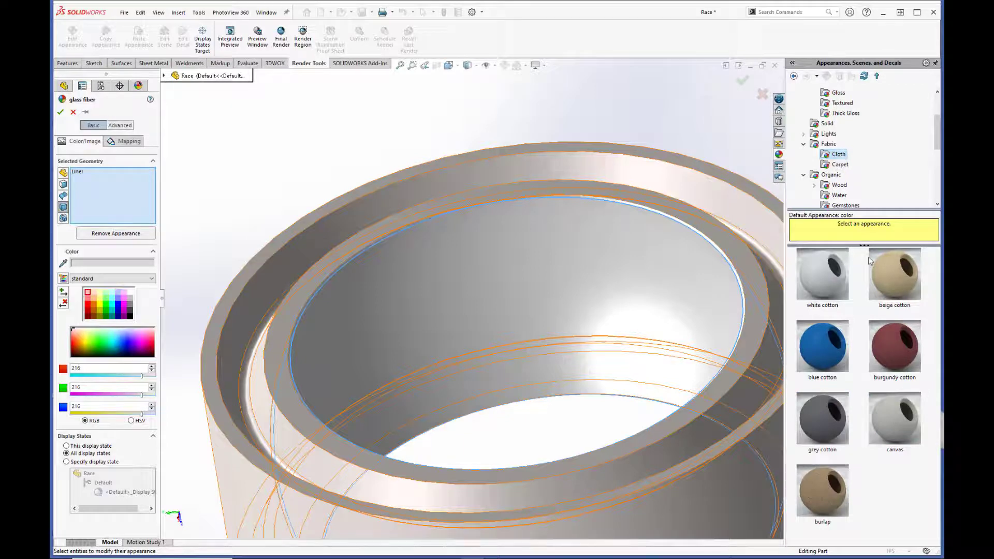
click(894, 280)
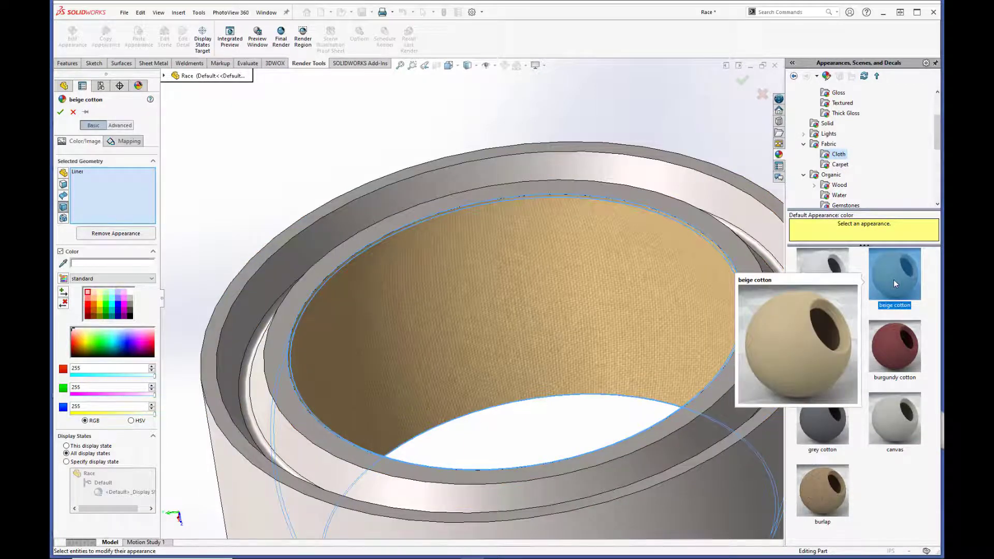
middle_drag(622, 294, 598, 331)
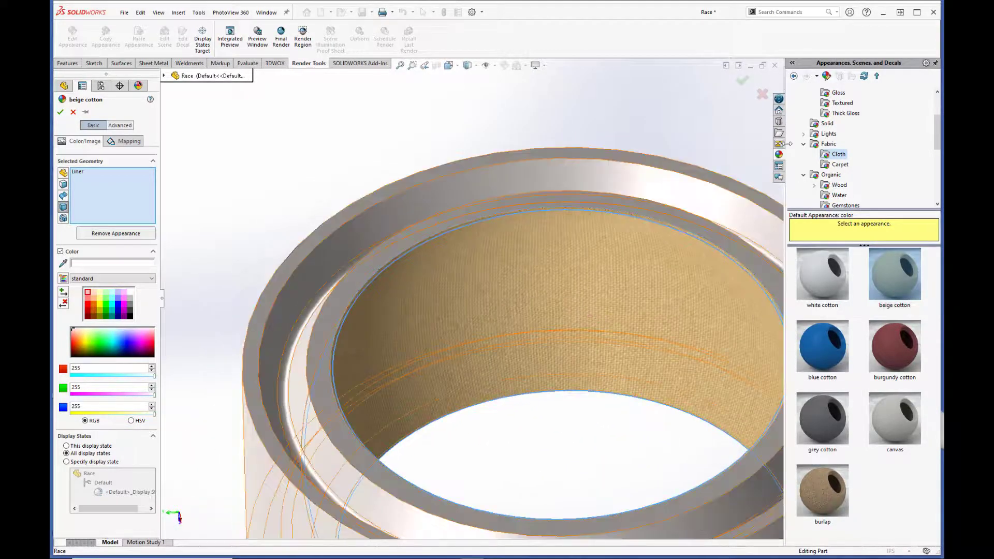
click(741, 81)
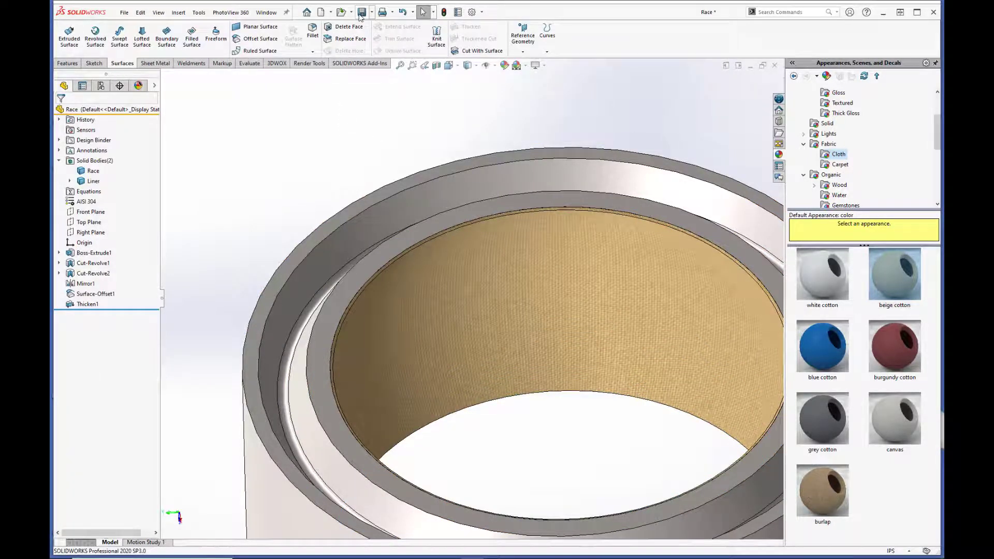
Step: Save the Race part and switch to the isometric view
click(361, 12)
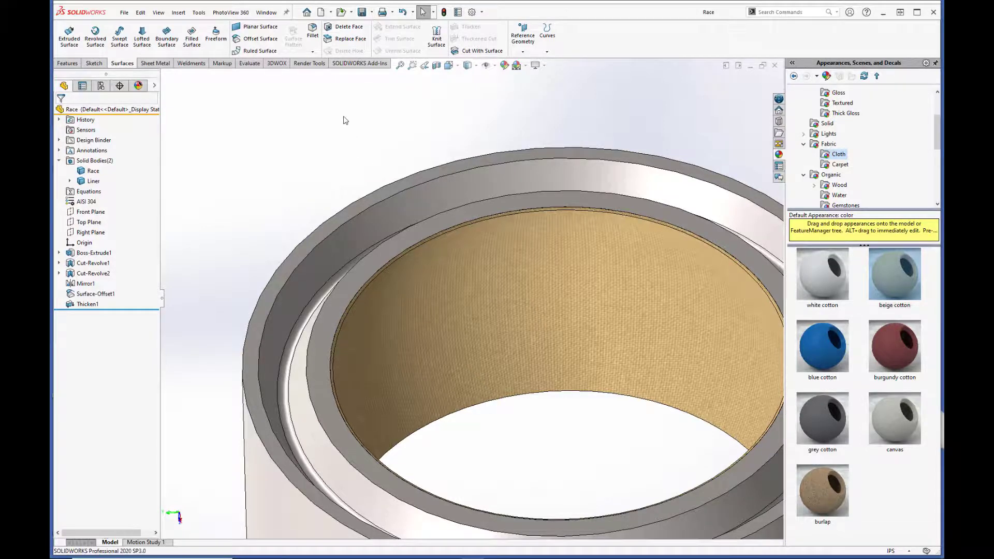
key(ctrl+7)
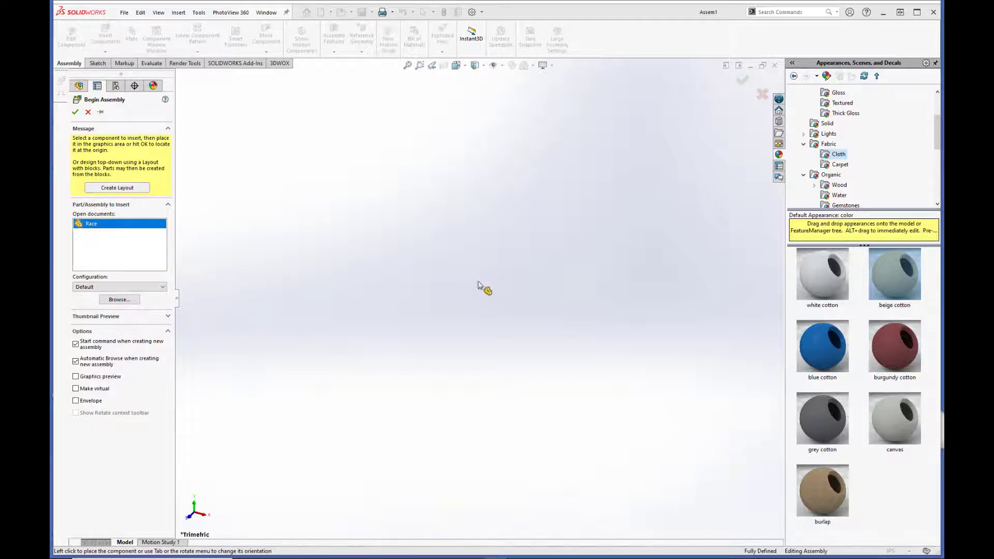
Step: Place Race in Assem1, then insert Ball.sldprt to the left of it
click(462, 282)
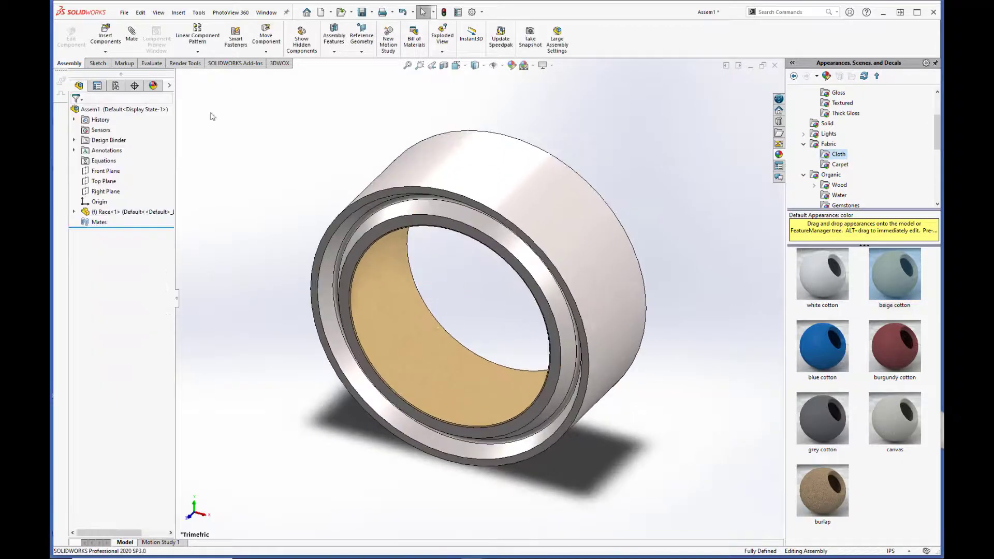
click(116, 53)
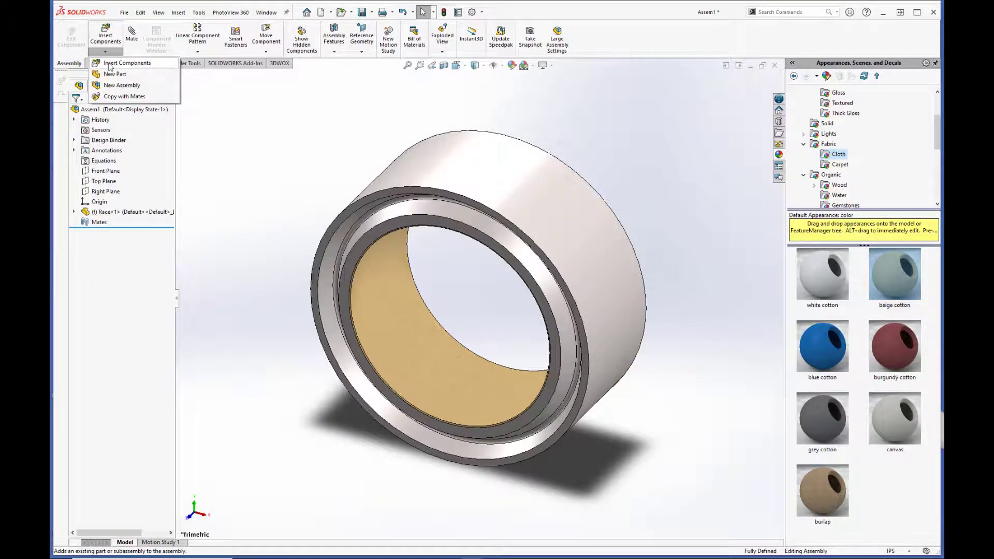
click(110, 64)
click(119, 272)
click(448, 228)
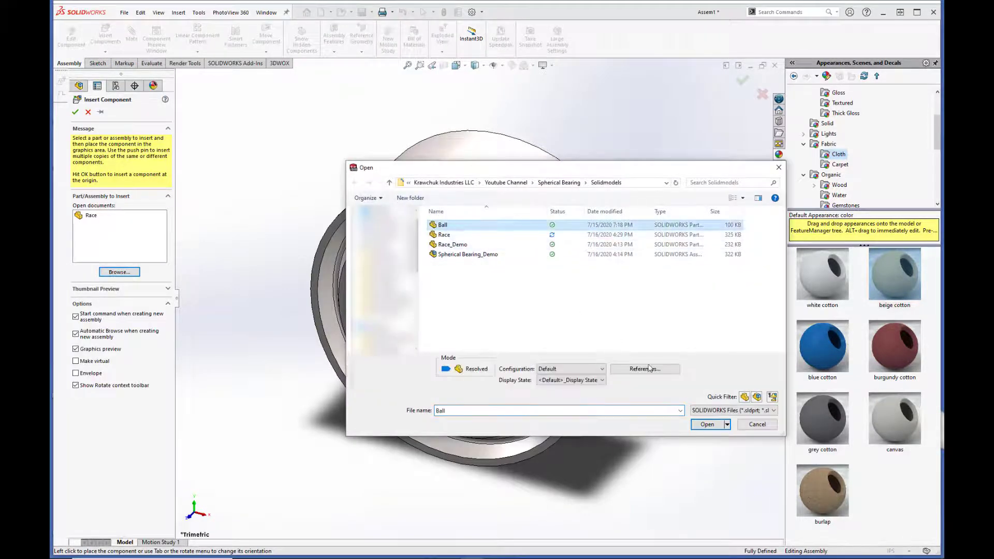
click(708, 424)
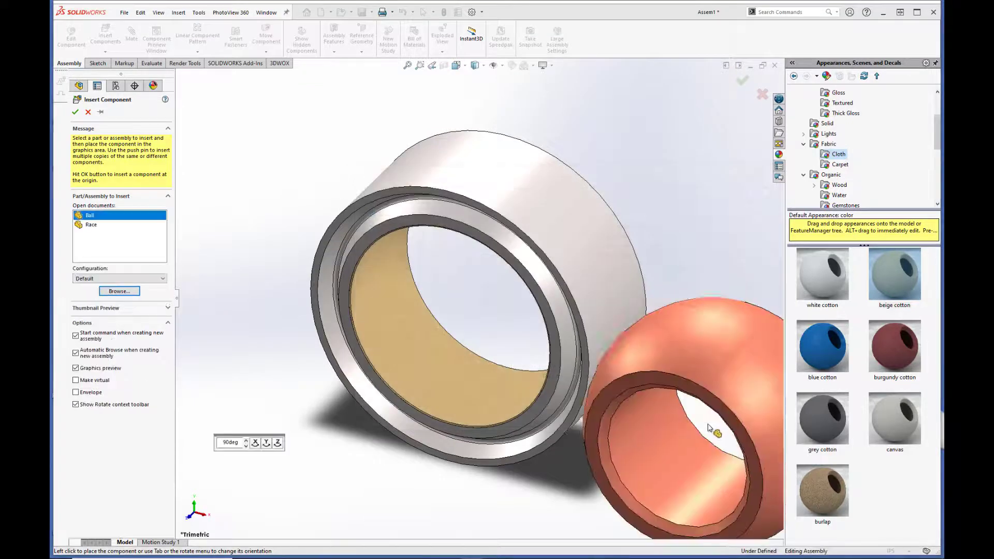
click(264, 357)
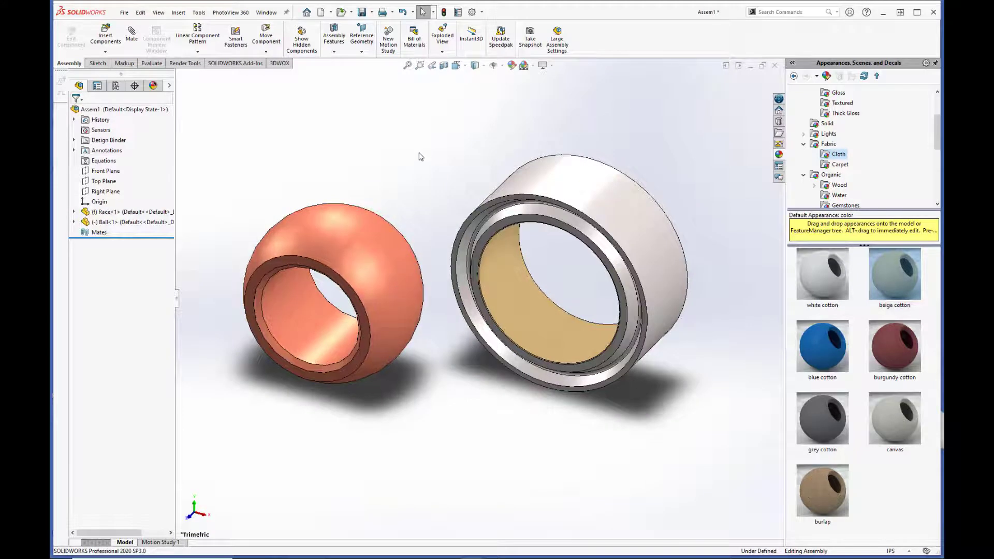
Step: Rotate and zoom-fit the view so both parts are visible
click(118, 212)
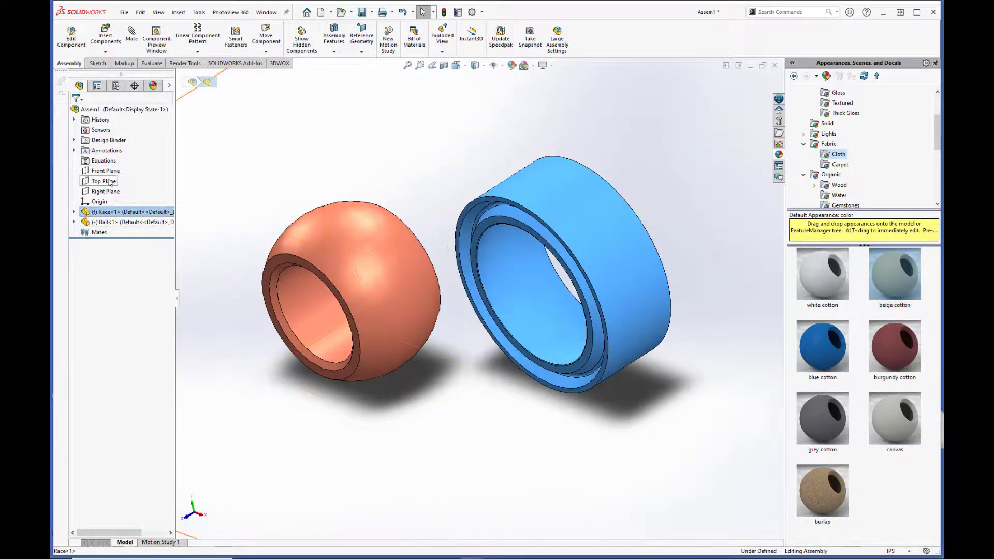
middle_drag(321, 192, 341, 189)
key(f)
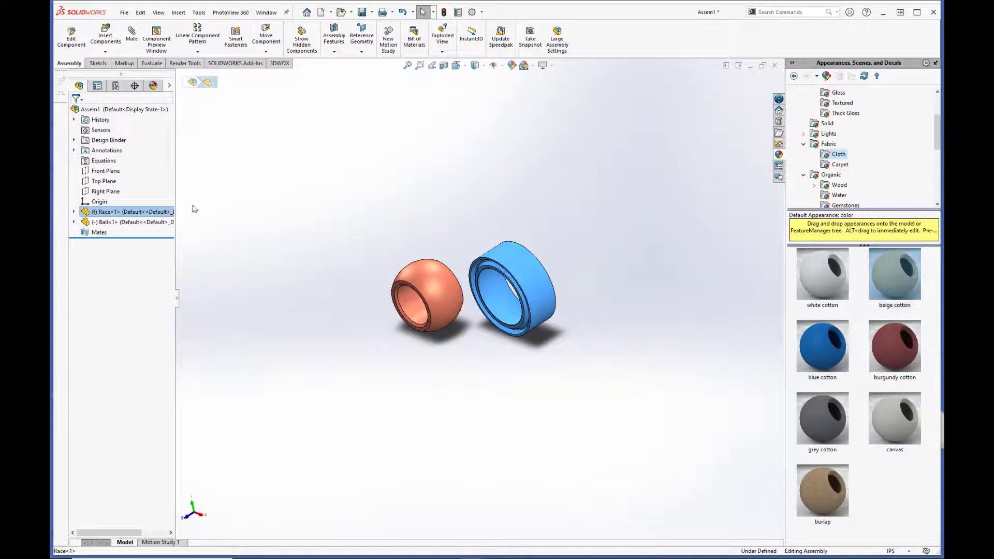
click(105, 191)
middle_drag(362, 269, 398, 217)
Step: Set Race<1> to Float and drag it up against the copper ball
click(149, 212)
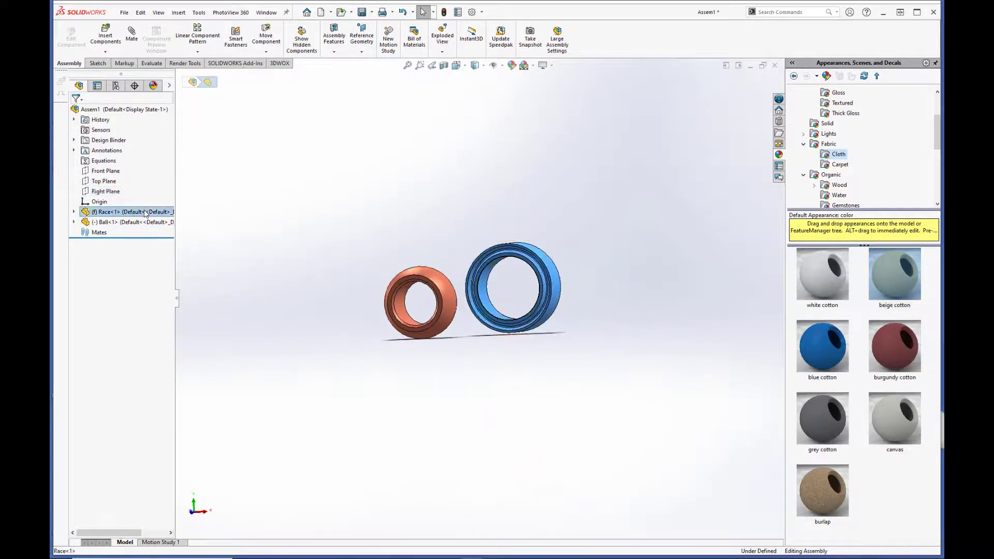
right_click(148, 212)
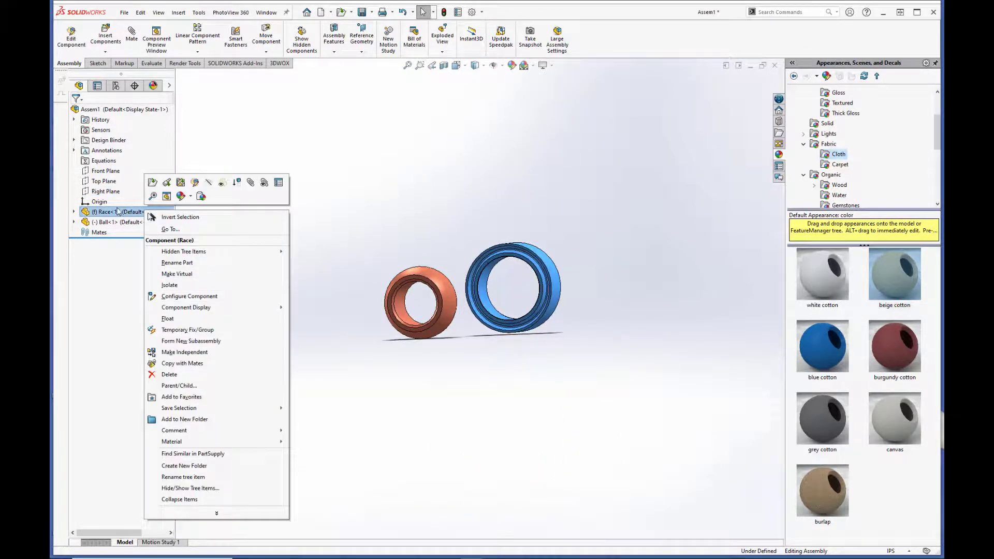
click(167, 319)
scroll(485, 193, down, 2)
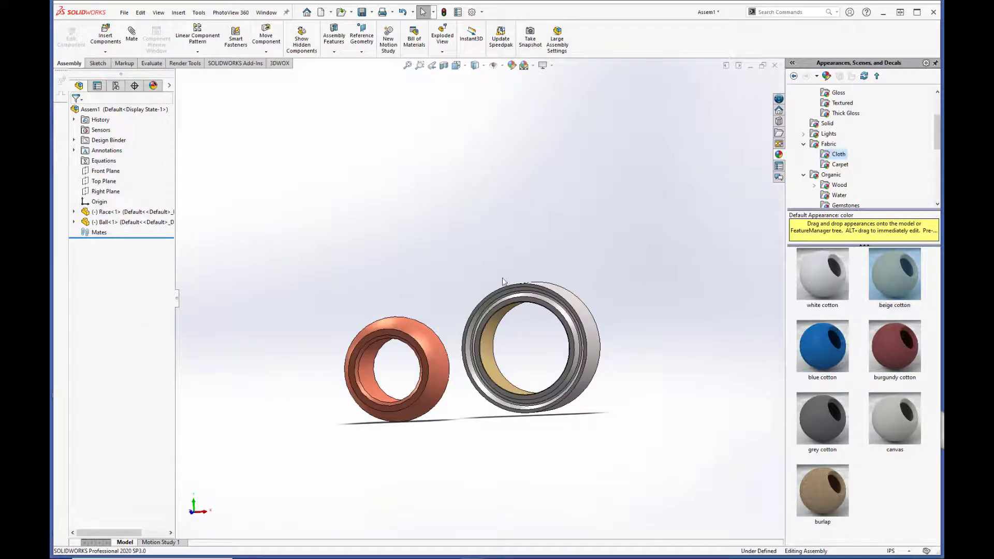
drag(526, 374, 372, 373)
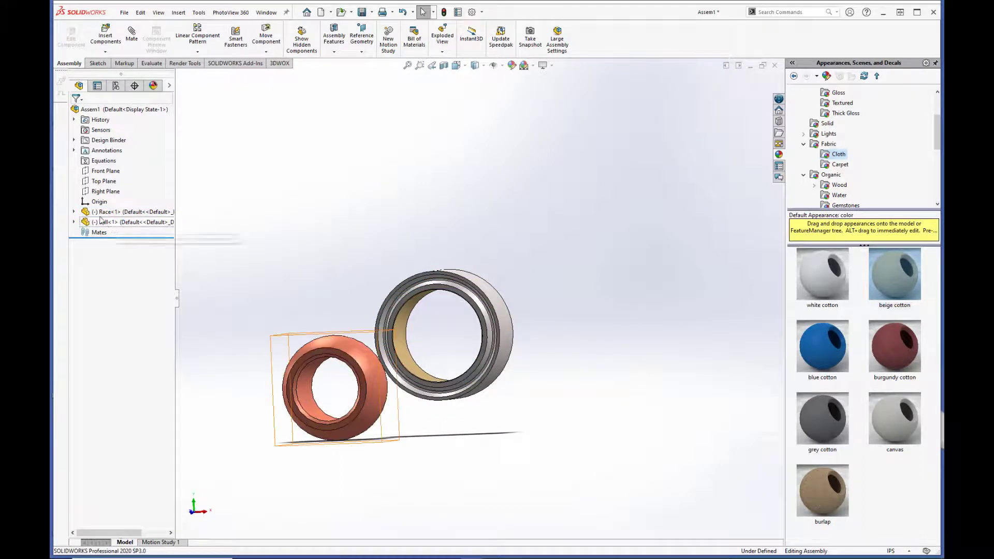
click(73, 212)
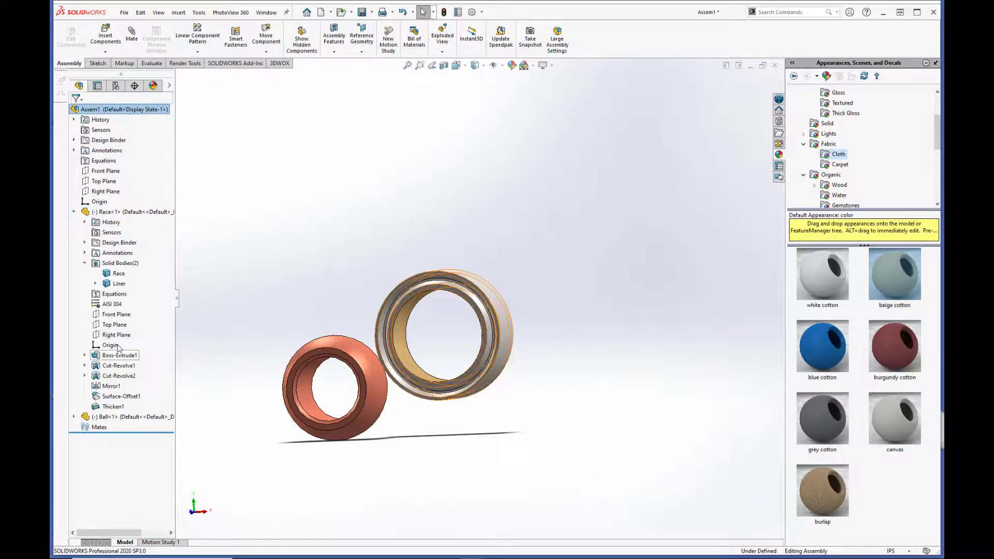
Step: Mate the Race's Top Plane coincident with the assembly Top Plane
click(115, 325)
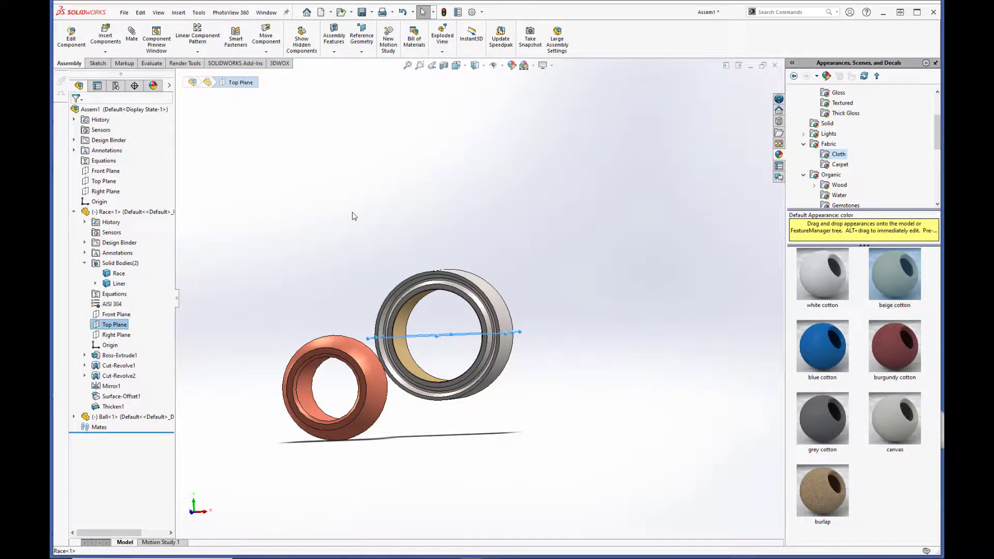
right_drag(195, 236, 196, 174)
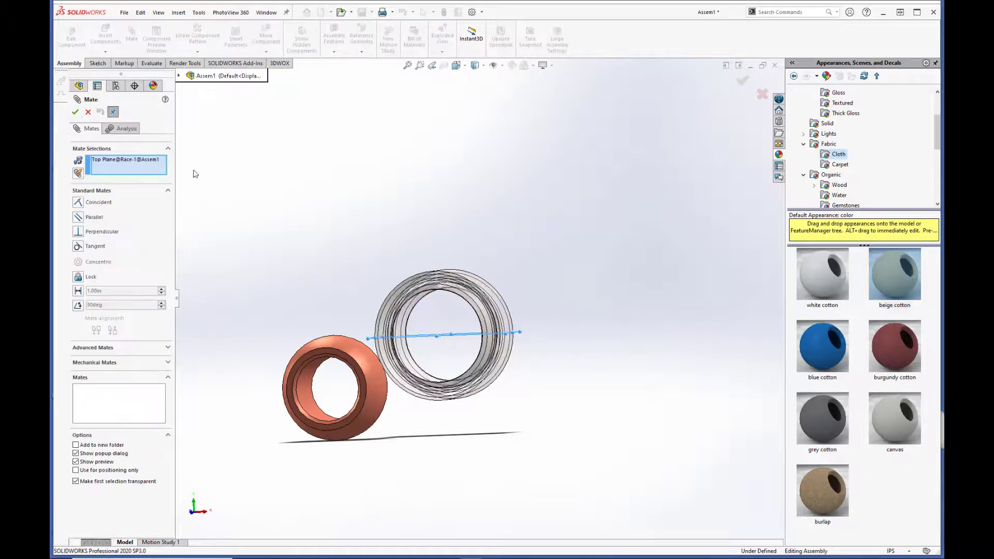
click(179, 76)
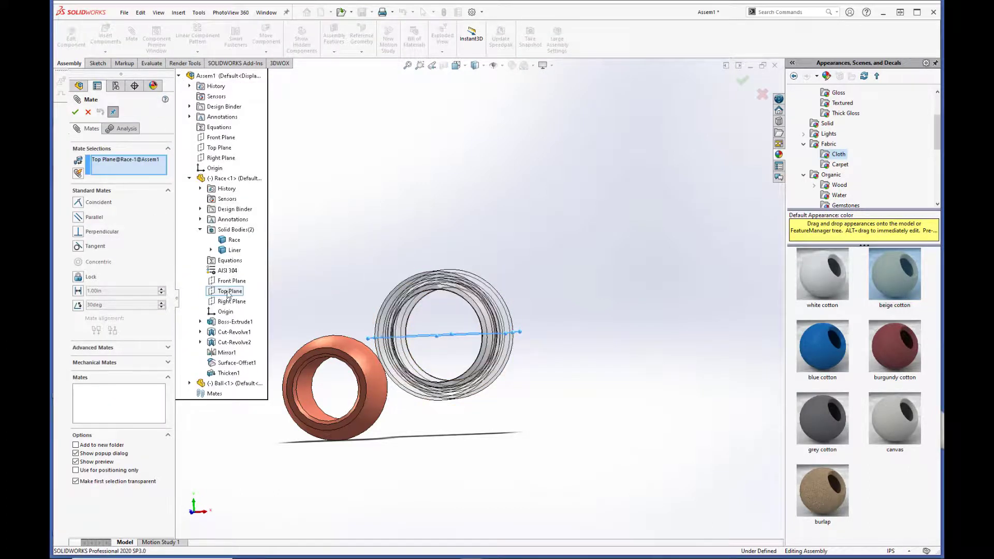
click(229, 148)
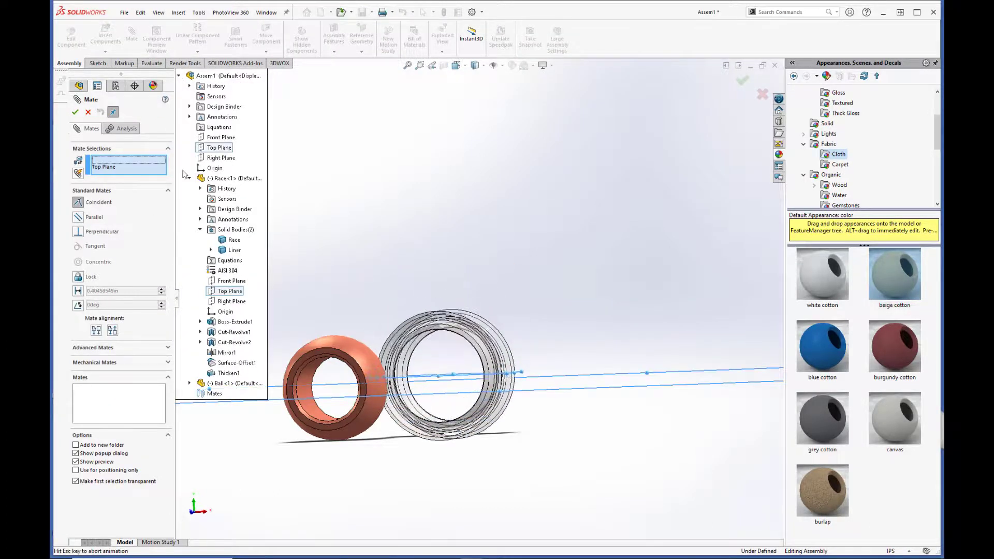
click(74, 113)
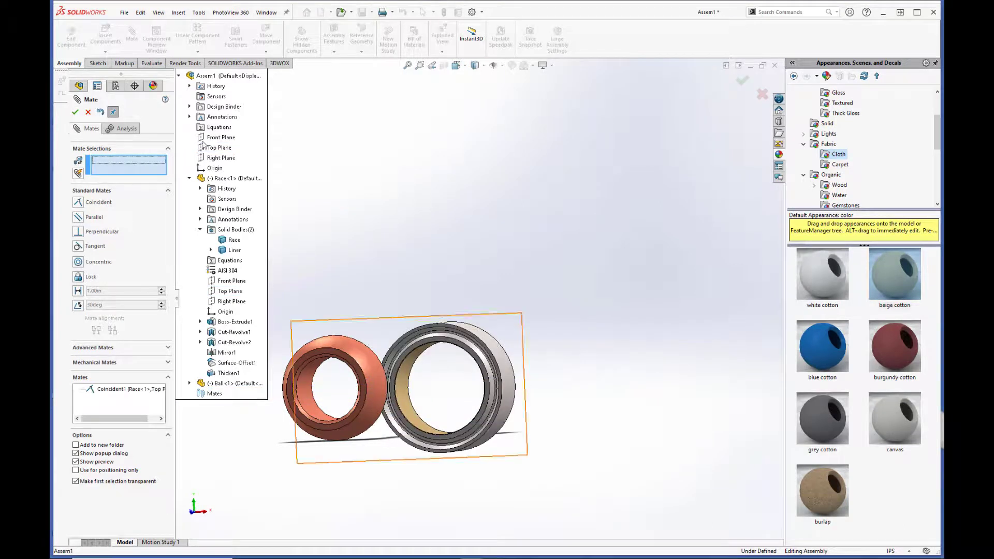
Step: Add coincident mates between the Race's Right and Front Planes and the assembly's
click(219, 158)
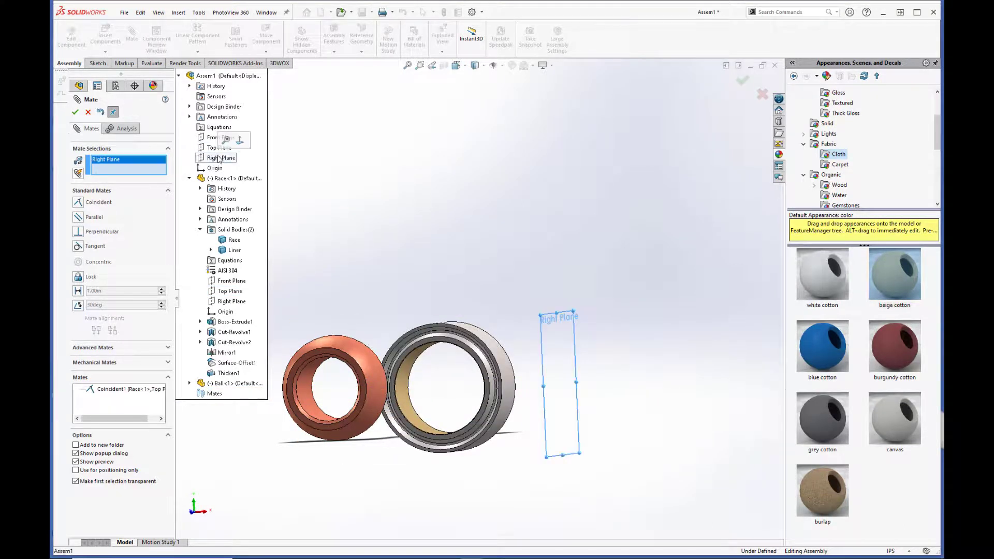
click(234, 303)
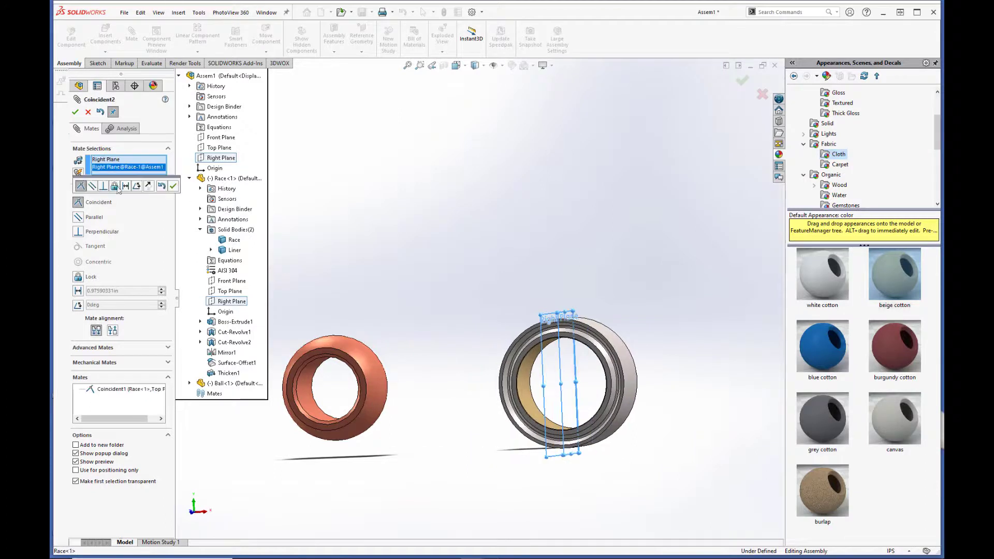
click(173, 187)
click(221, 138)
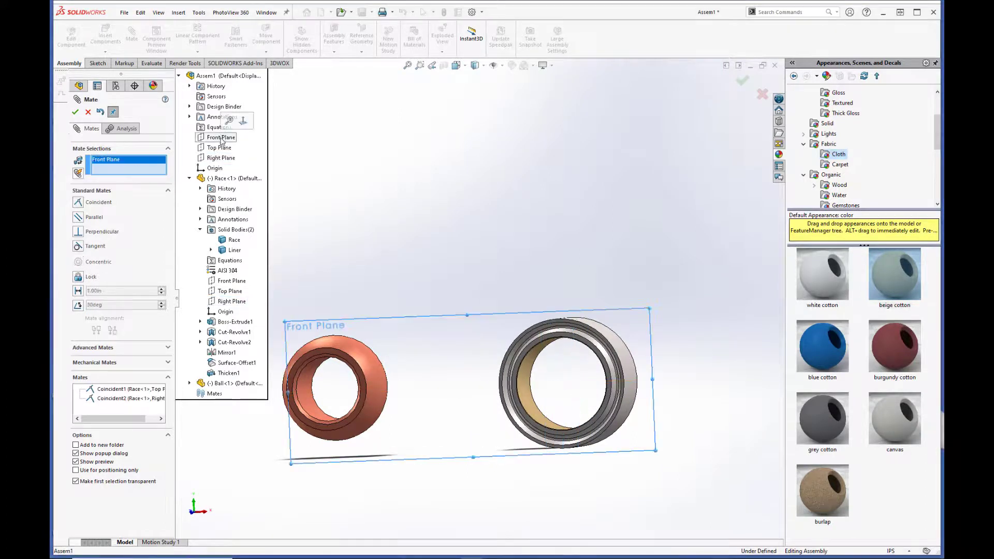
click(231, 281)
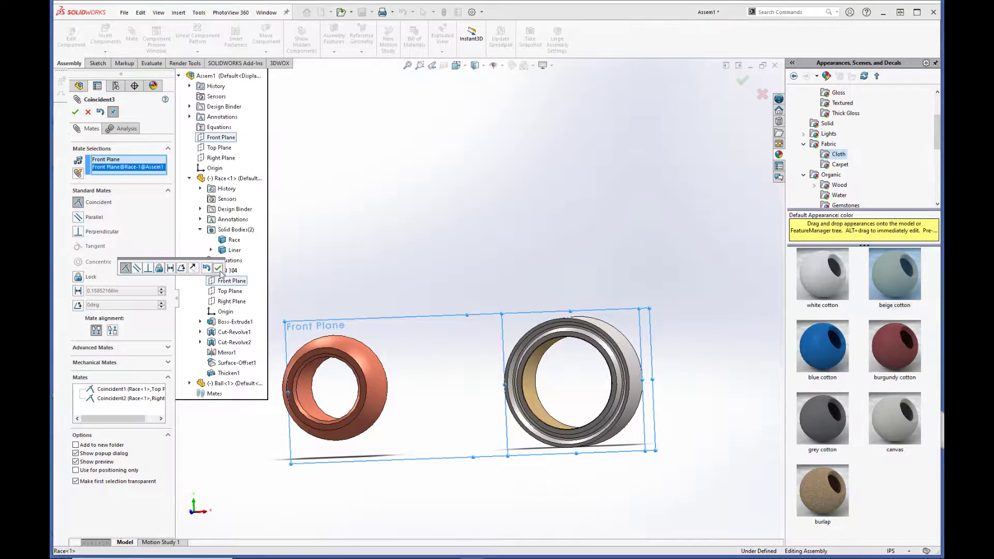
click(218, 268)
key(ctrl+7)
click(75, 113)
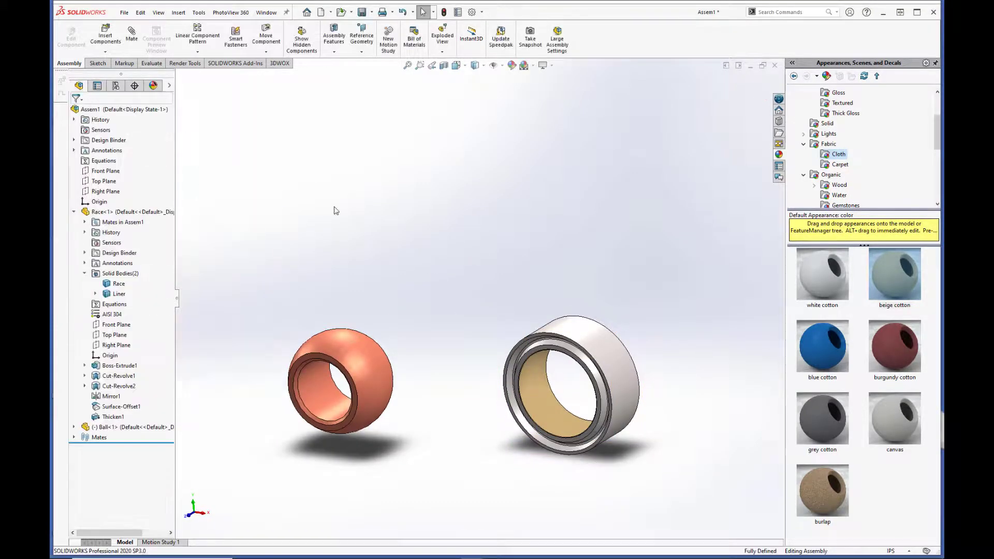
right_drag(365, 194, 394, 199)
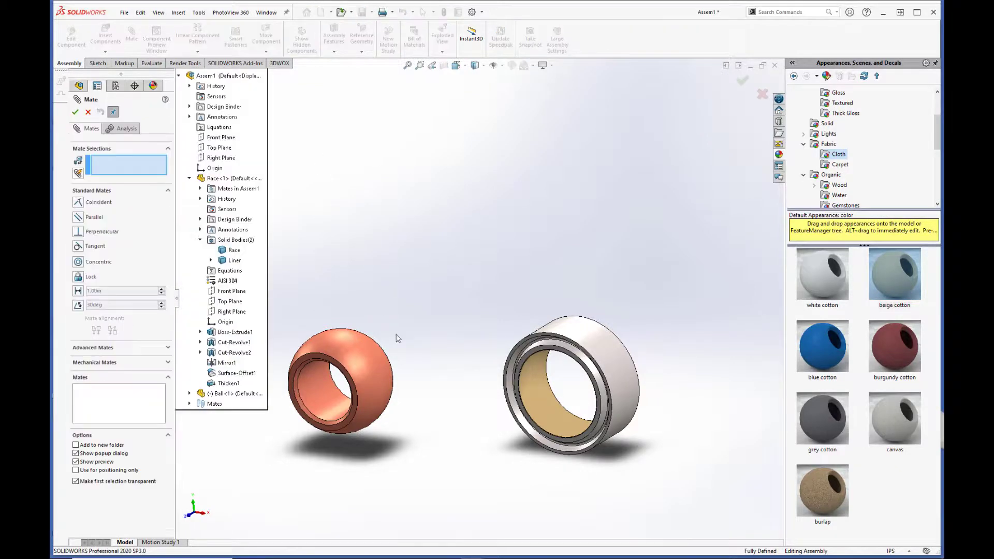
Step: Mate the copper ball's outer face concentric with the race's lined inner bore
click(361, 368)
scroll(525, 401, down, 3)
scroll(381, 311, up, 4)
scroll(444, 310, down, 4)
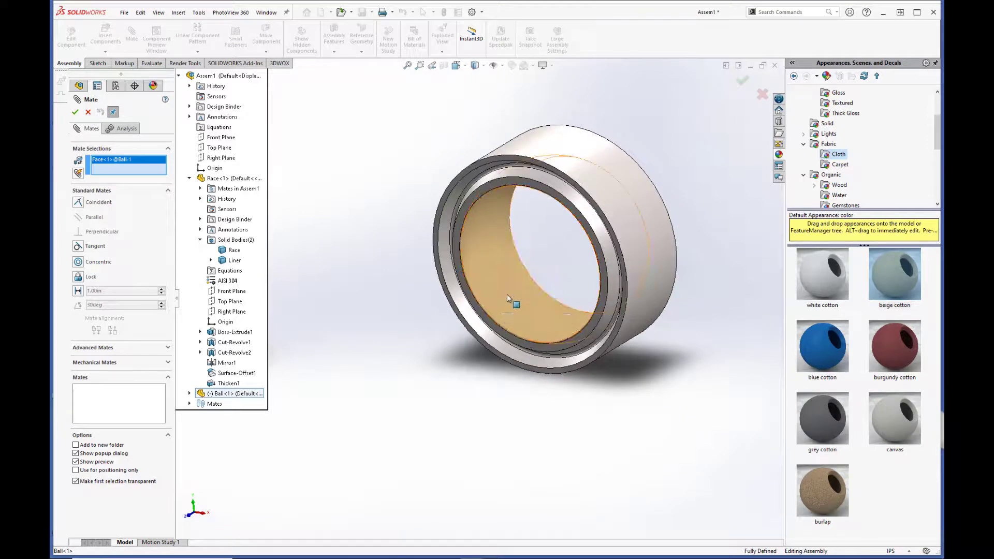
scroll(443, 308, up, 3)
scroll(362, 282, up, 2)
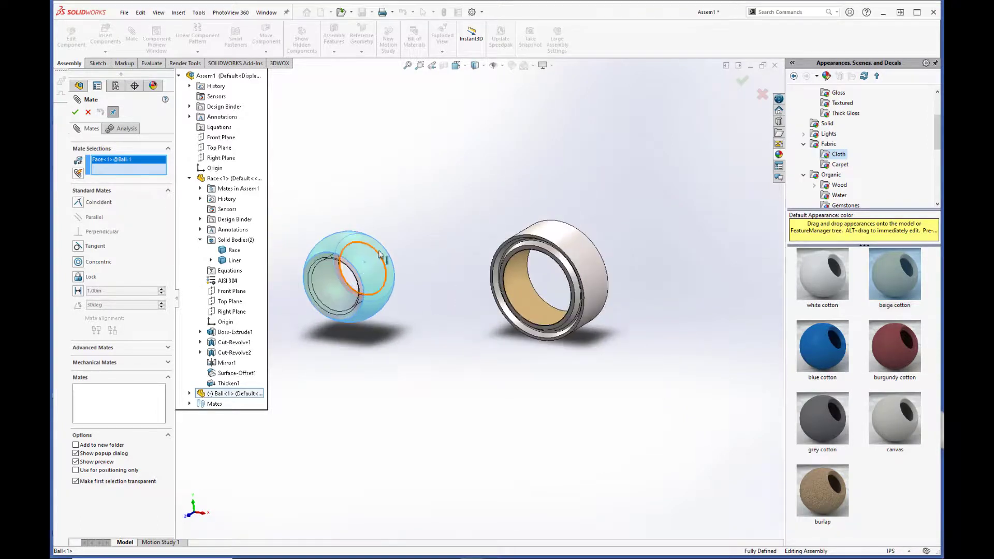
click(518, 291)
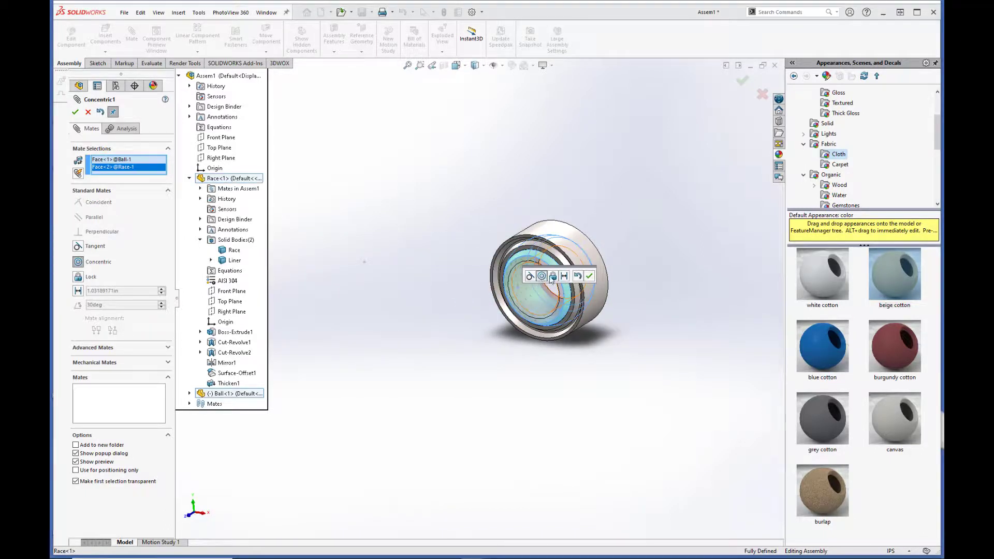
click(589, 276)
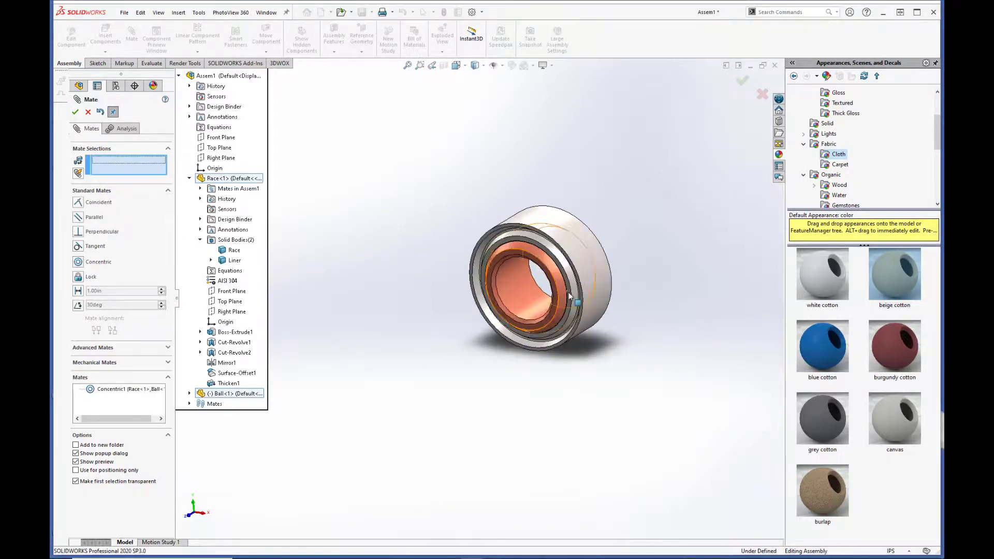
scroll(588, 290, down, 5)
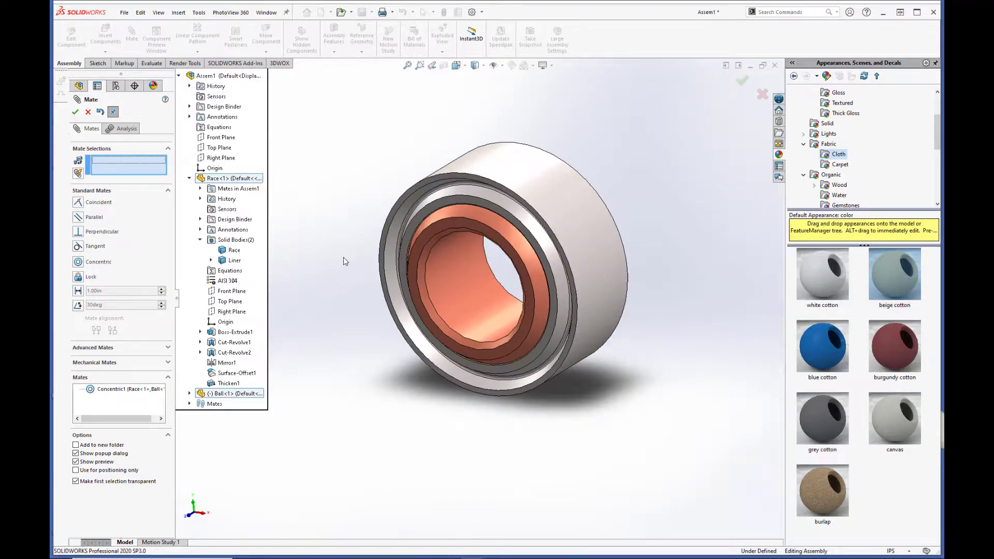
key(Escape)
Step: Rotate the view, then settle on the standard isometric view of the bearing
key(Left)
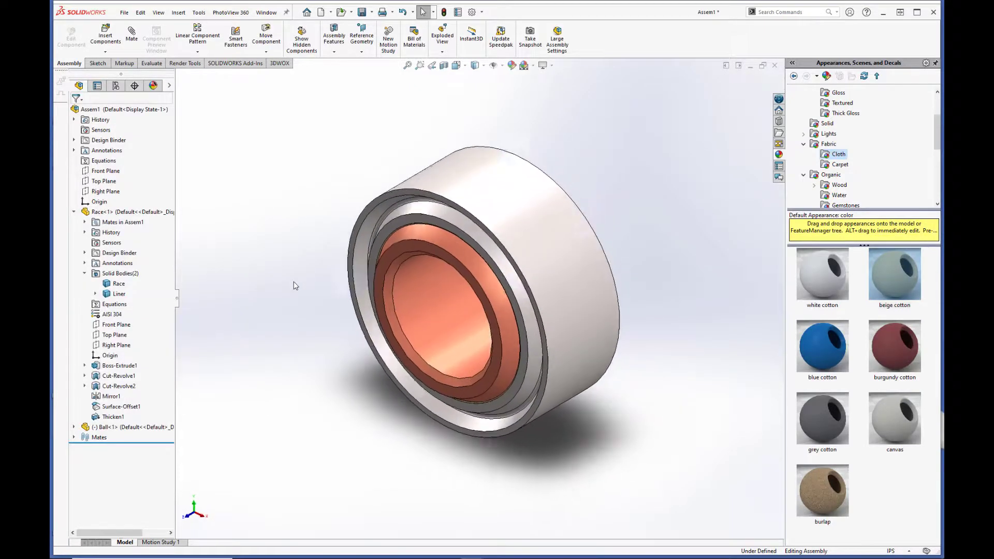
key(ctrl+7)
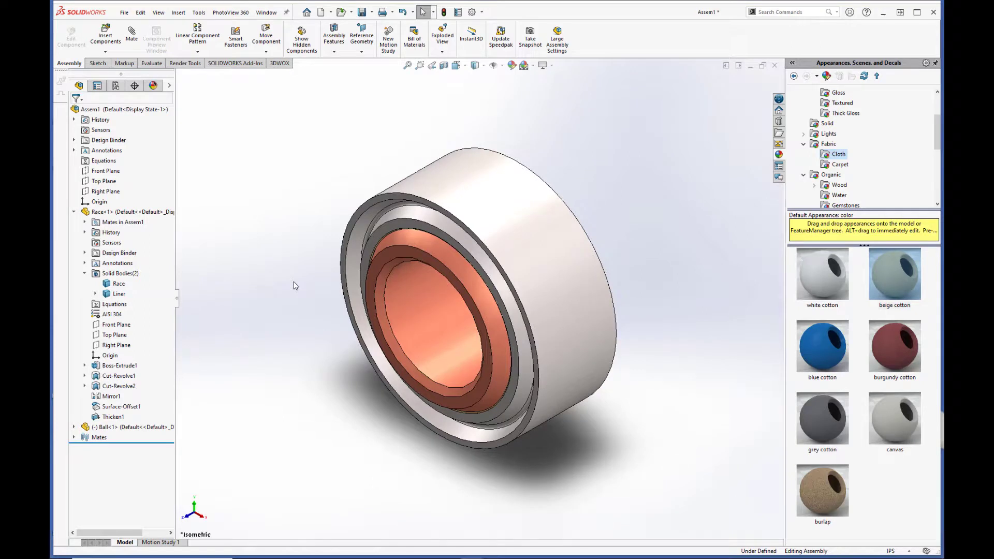